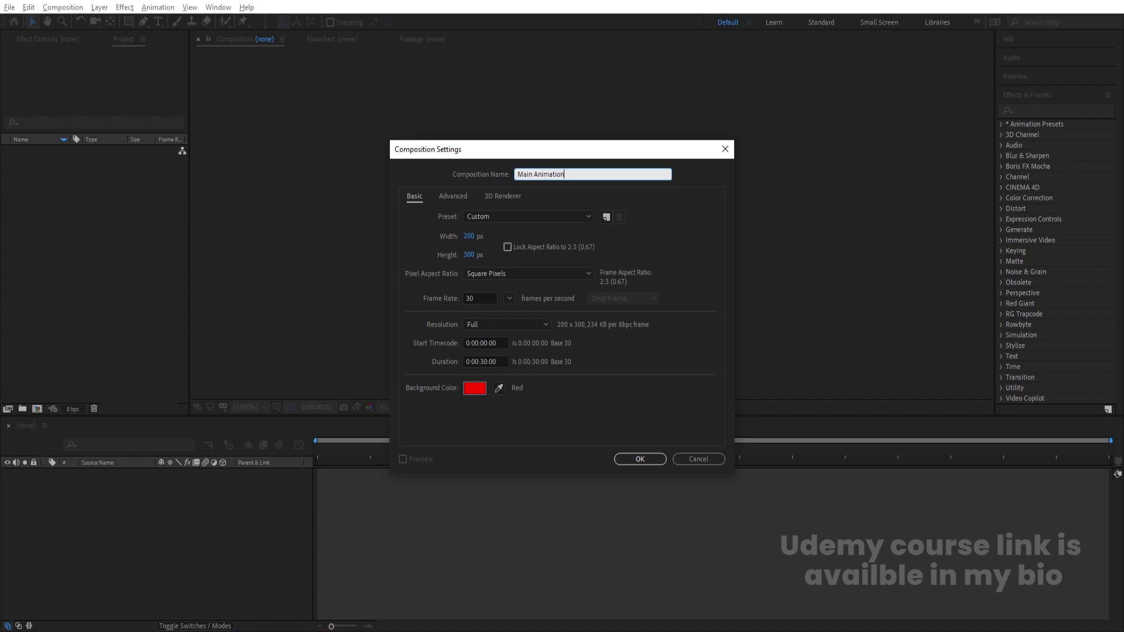
# Create the Main Animation composition at 1920×1080
pyautogui.click(469, 236)
pyautogui.write('1920')
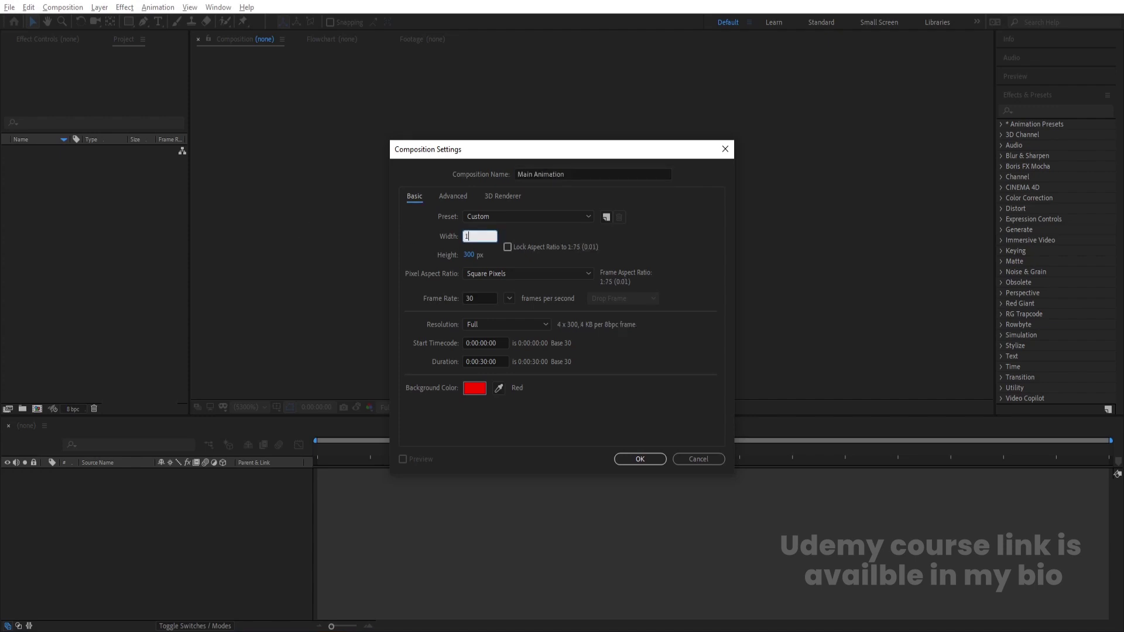
pyautogui.click(469, 255)
pyautogui.write('1080')
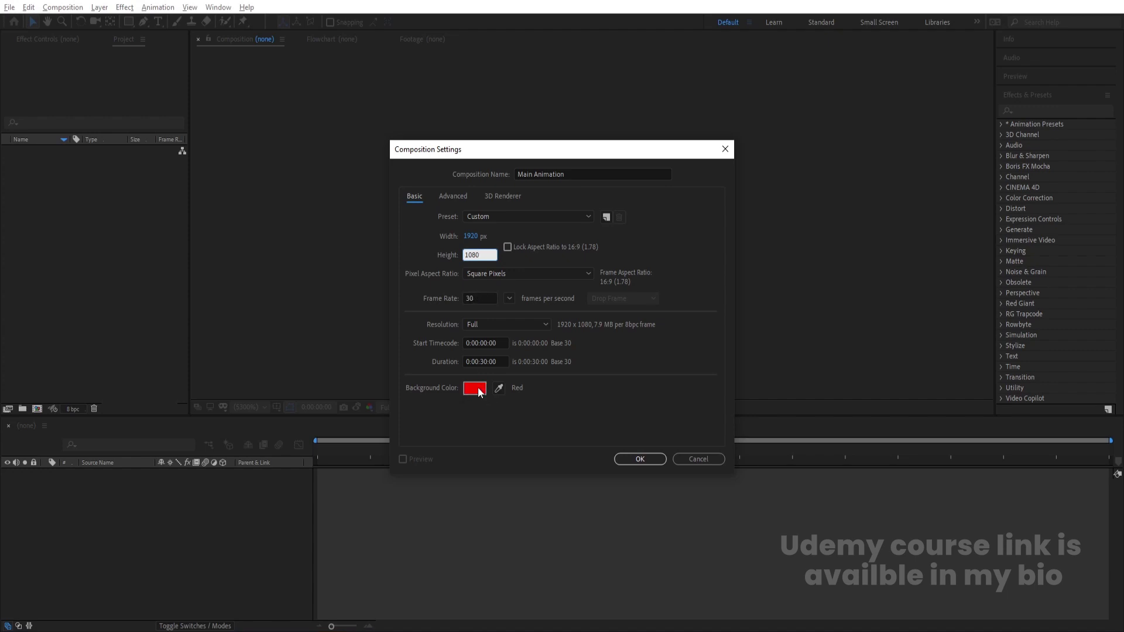
pyautogui.click(635, 460)
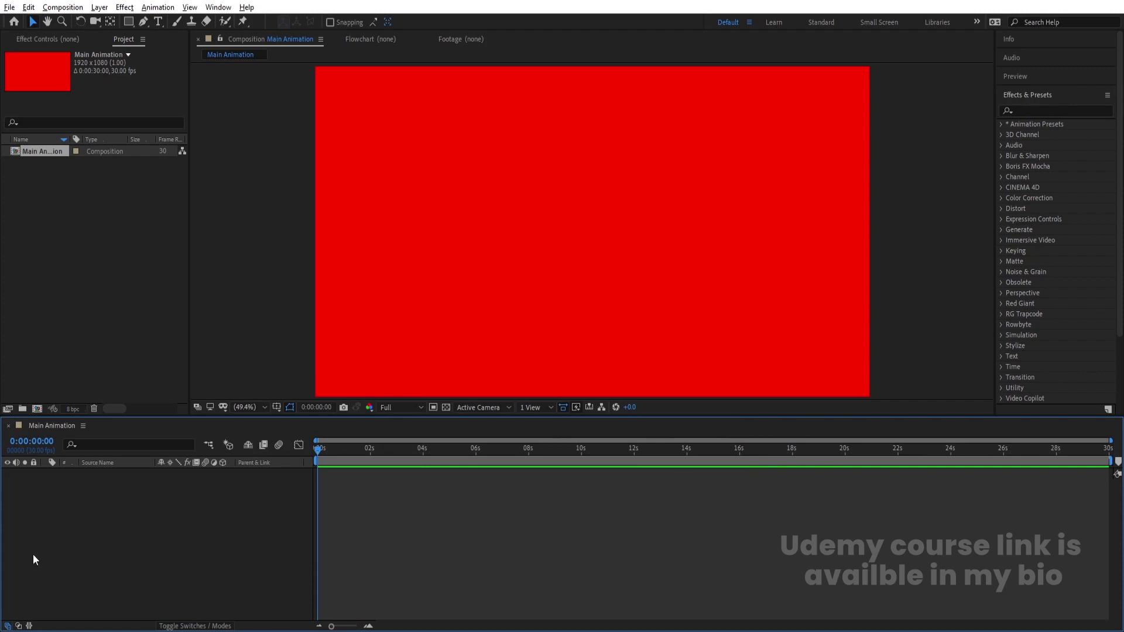
# Create a new composition named C at 200×300
pyautogui.hotkey('ctrl', 'n')
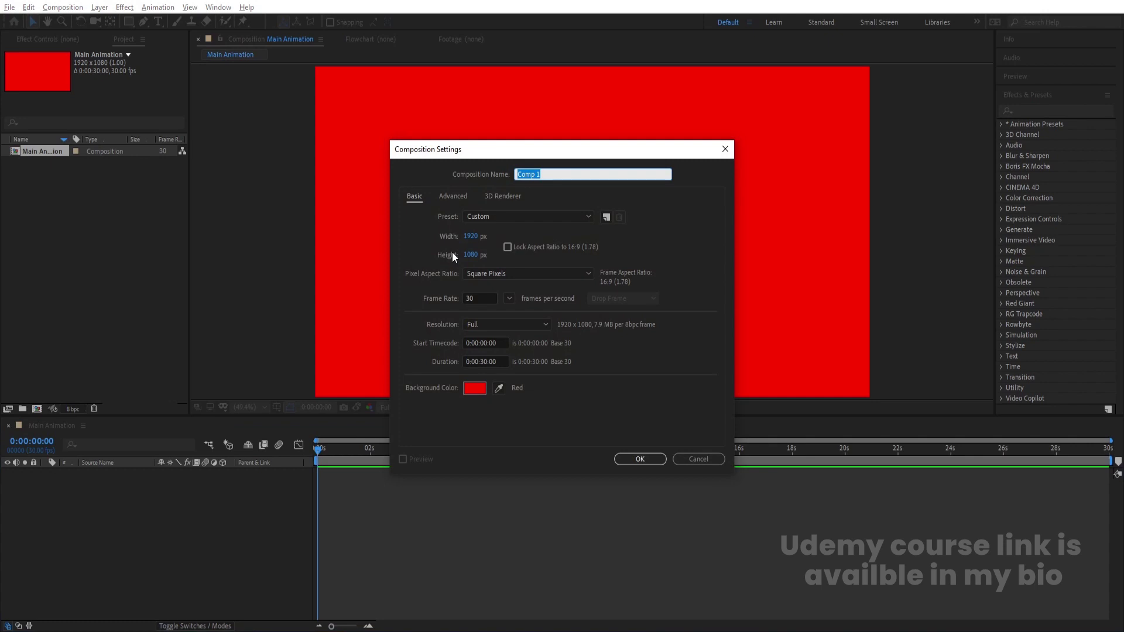
pyautogui.write('C')
pyautogui.click(471, 255)
pyautogui.write('300')
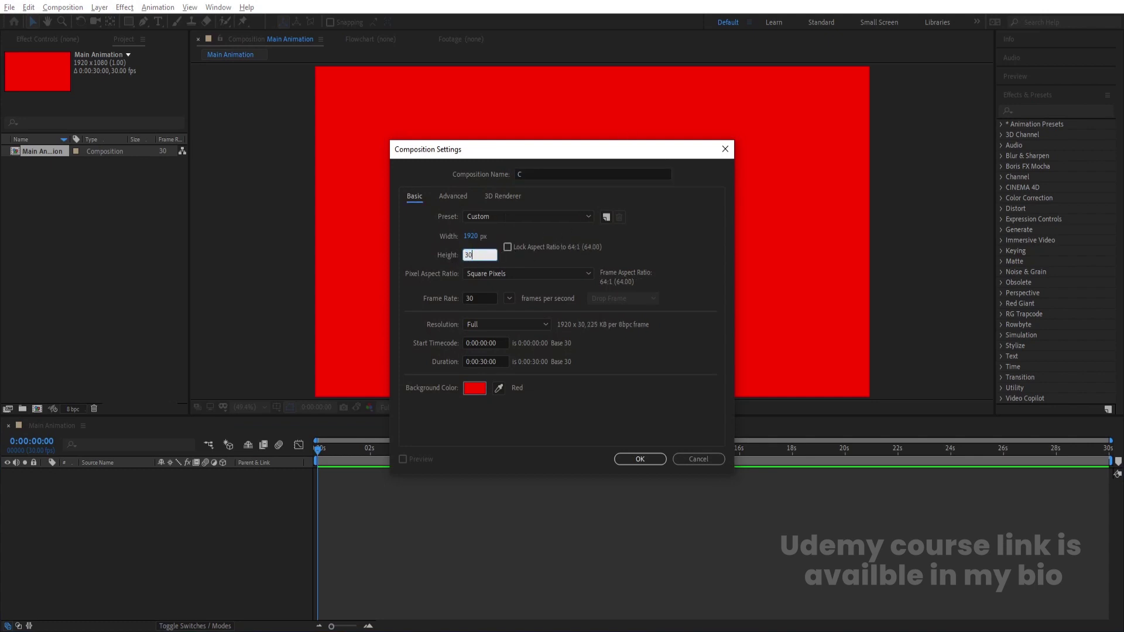
pyautogui.click(482, 236)
pyautogui.write('200')
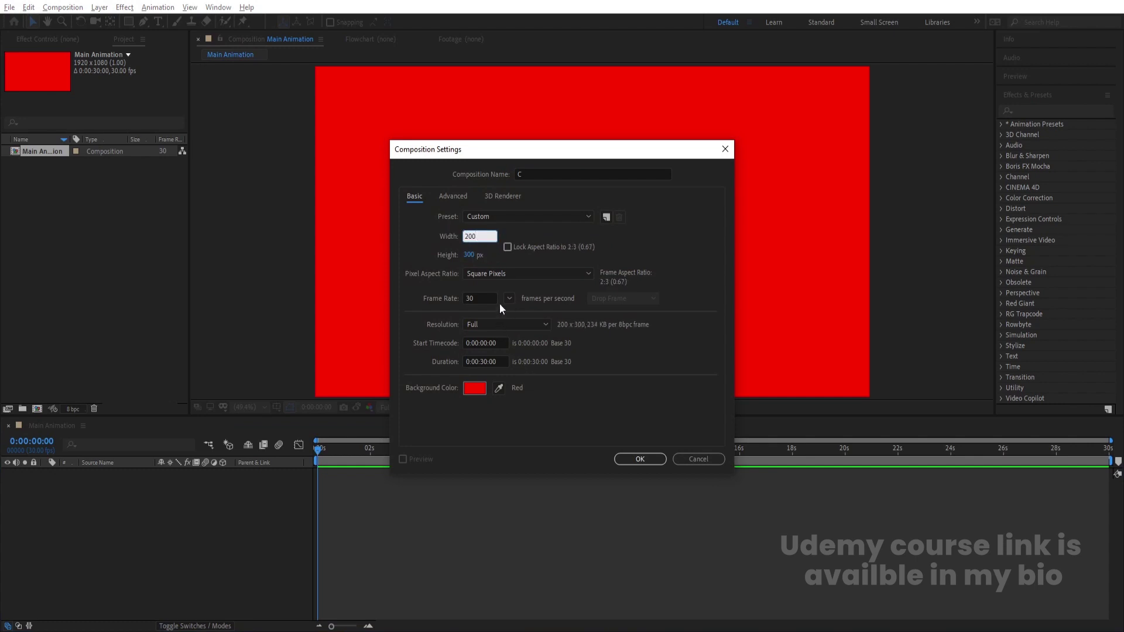
pyautogui.click(617, 454)
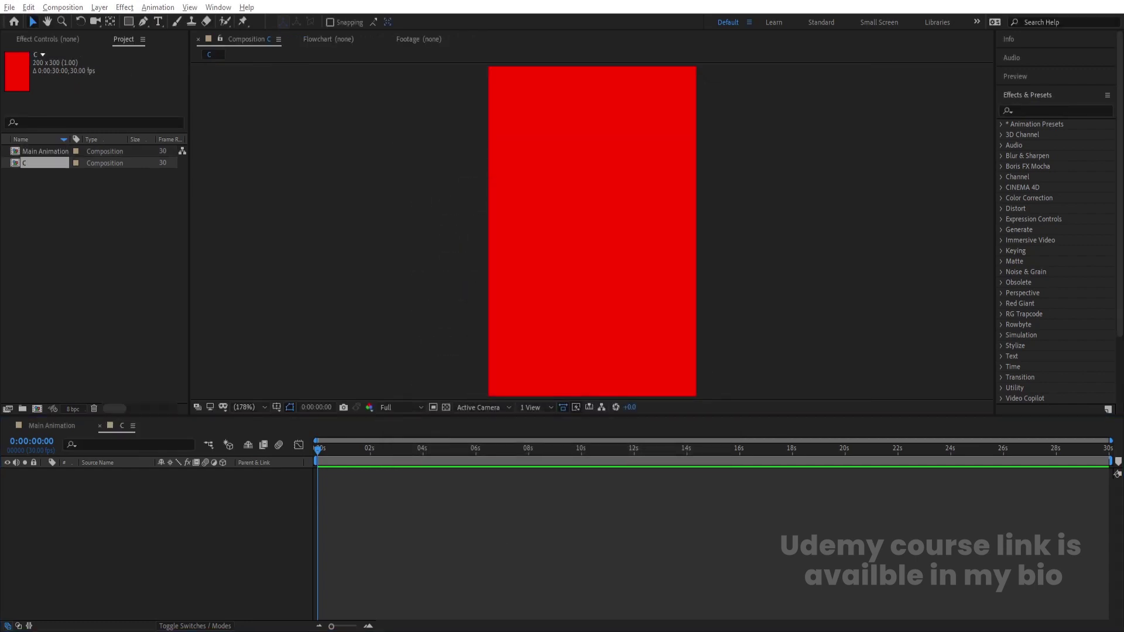
# Review the Cool/Move notes in Notepad, then start a new solid in After Effects with Ctrl+Y
pyautogui.hotkey('alt', 'Tab')
pyautogui.moveTo(833, 288); pyautogui.dragTo(719, 258)
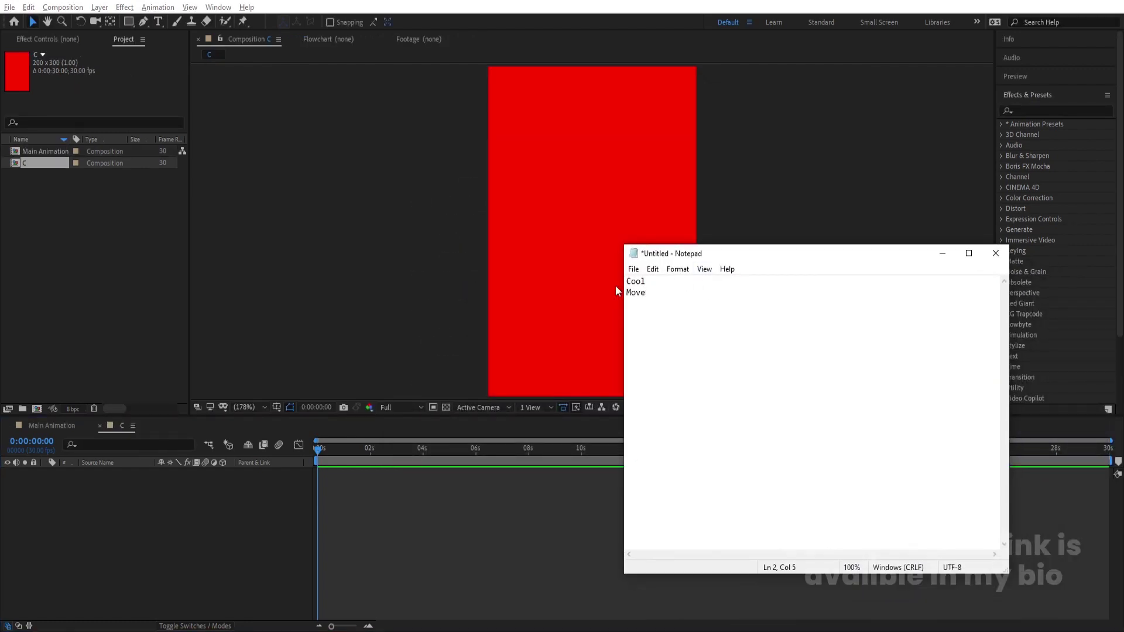
pyautogui.click(632, 282)
pyautogui.click(637, 292)
pyautogui.moveTo(630, 282); pyautogui.dragTo(625, 282)
pyautogui.click(141, 568)
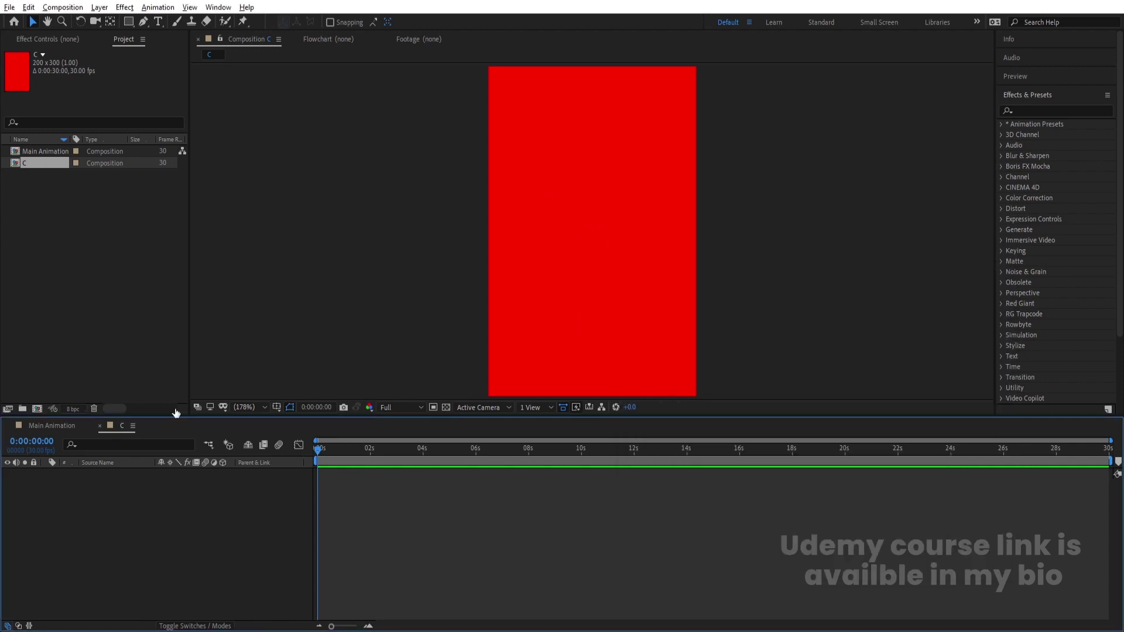
pyautogui.hotkey('ctrl', 'y')
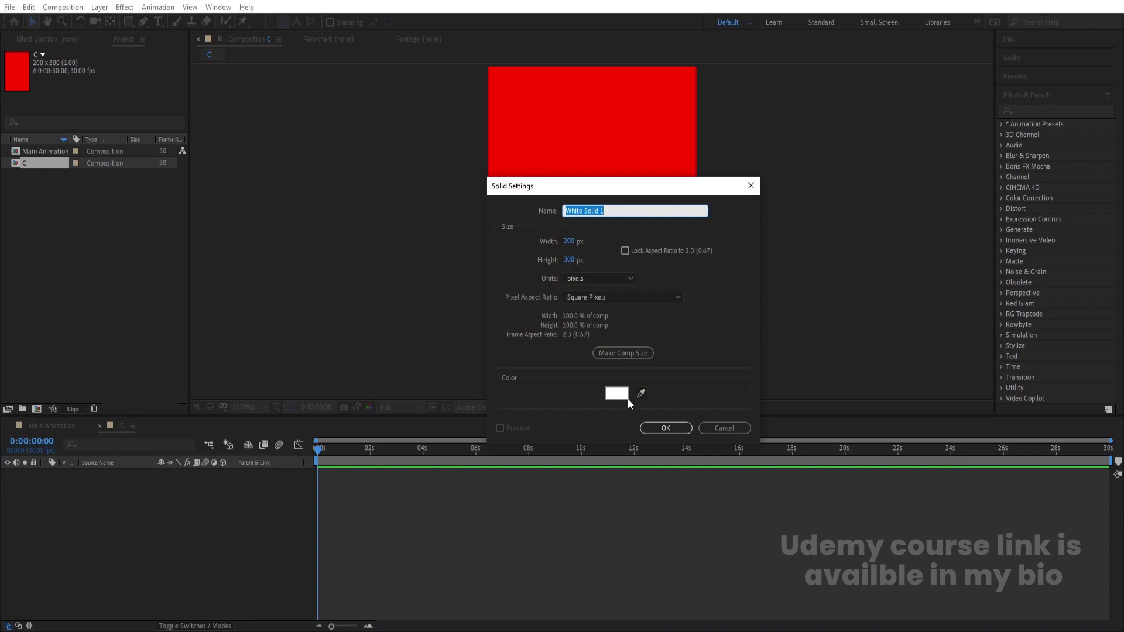
# Add the white 200×300 solid to composition C
pyautogui.click(656, 428)
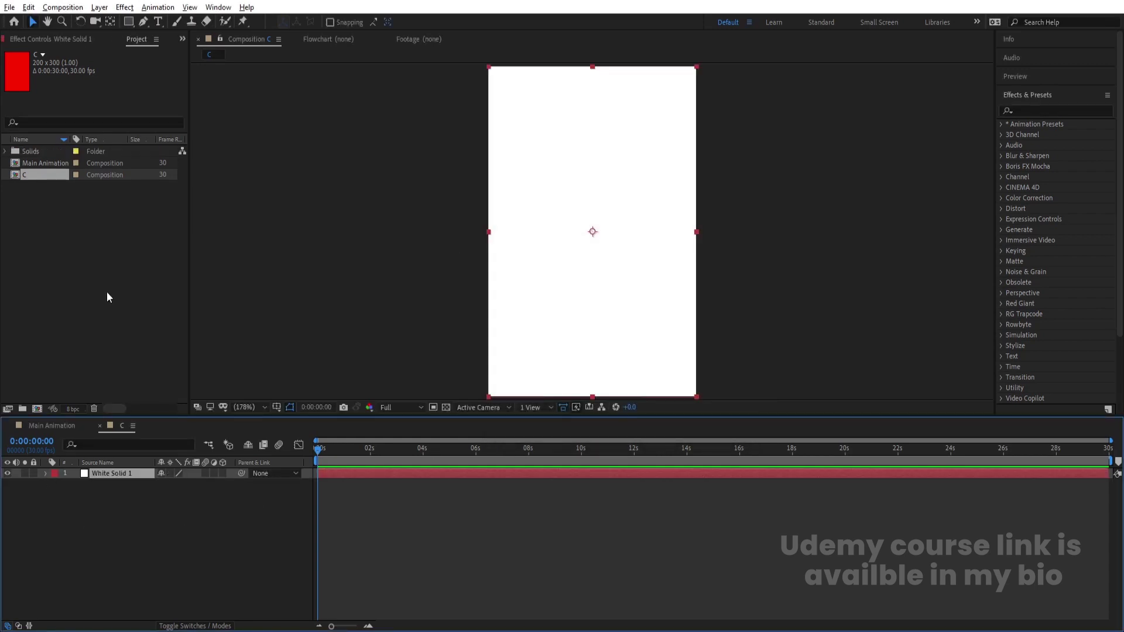
pyautogui.click(157, 26)
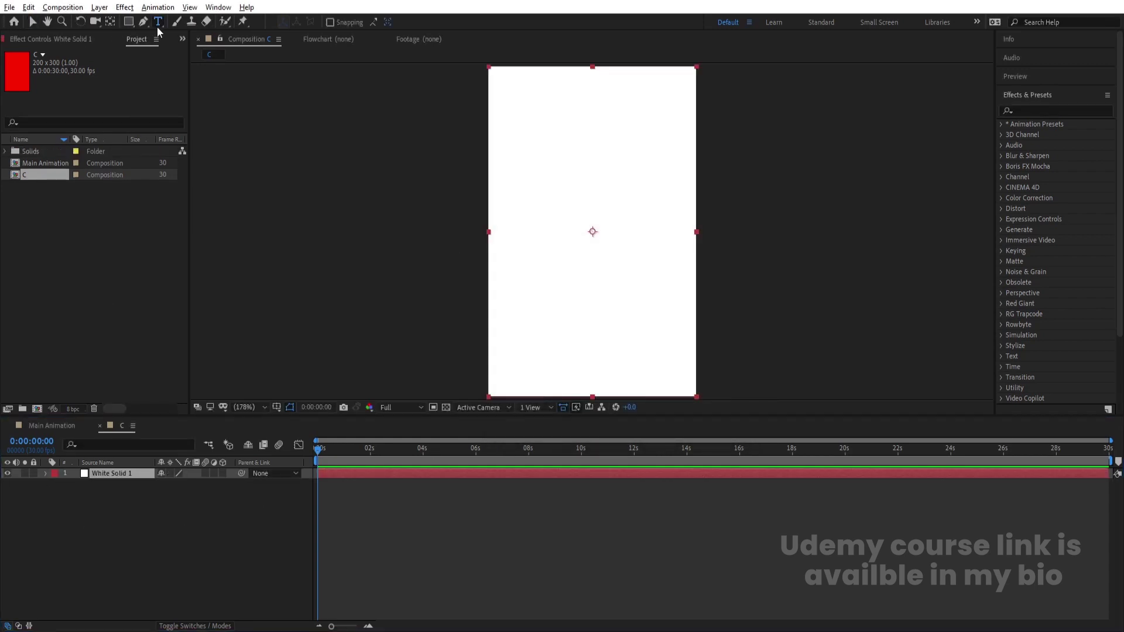
pyautogui.click(206, 569)
# Type a letter C on the canvas and give it a black fill
pyautogui.click(539, 223)
pyautogui.write('C')
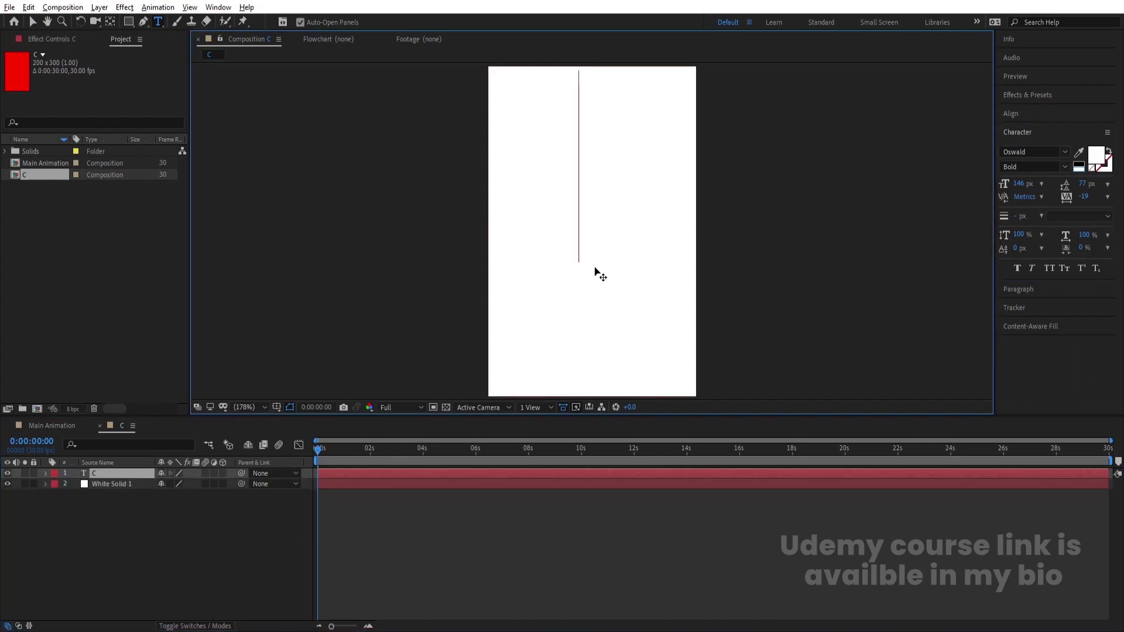
pyautogui.hotkey('ctrl', 'a')
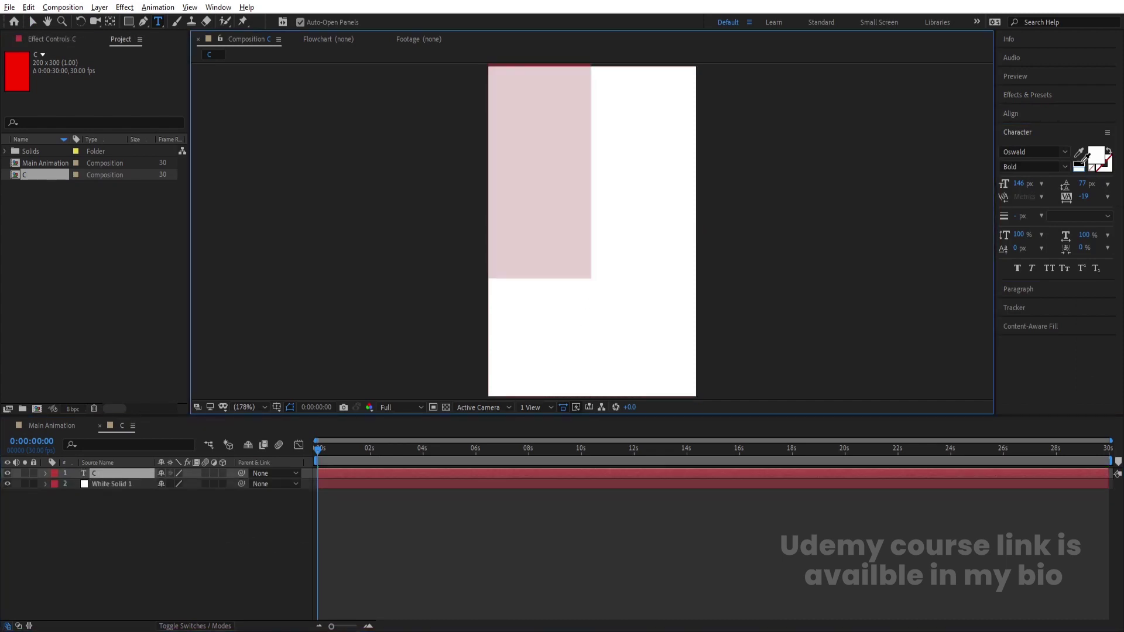
pyautogui.click(1079, 164)
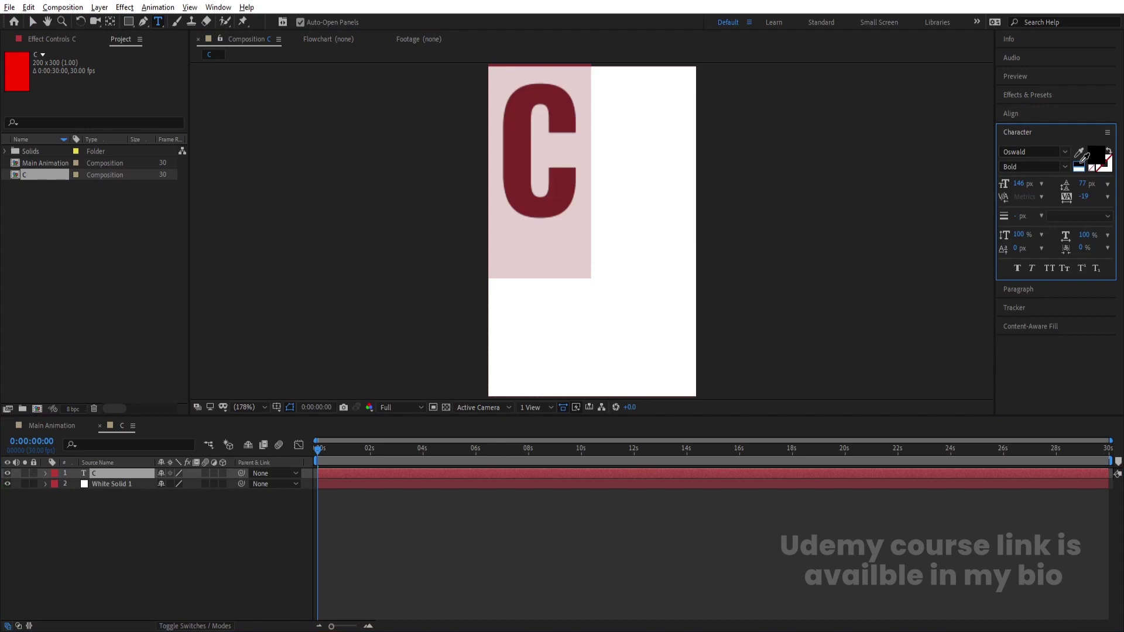
pyautogui.click(117, 503)
pyautogui.click(100, 473)
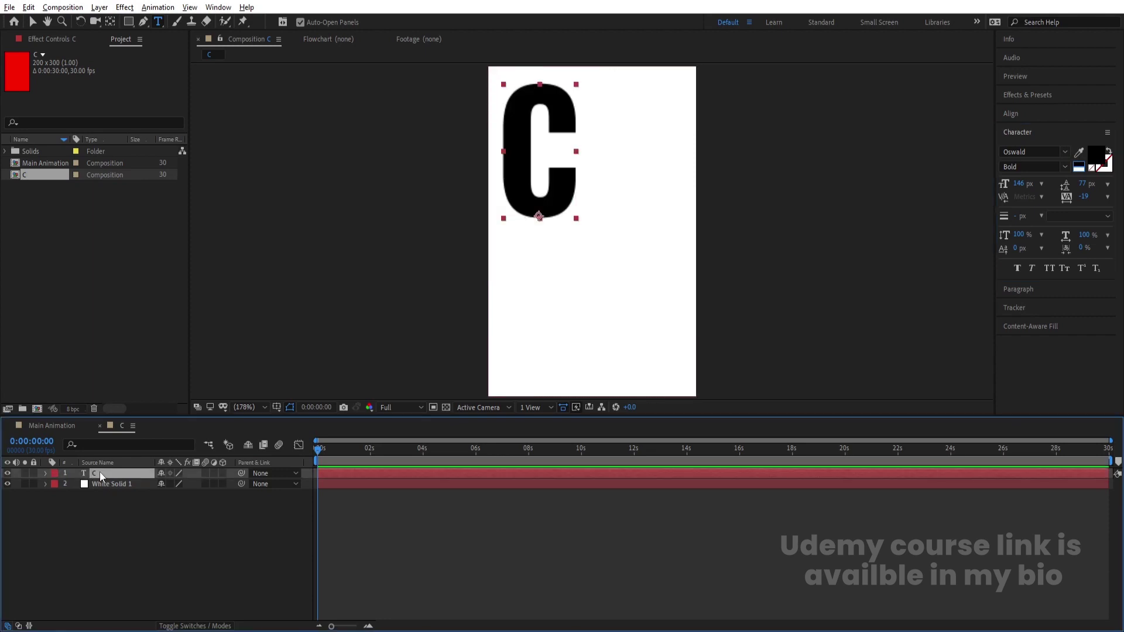
# Centre the C layer's anchor point and align it horizontally and vertically in the comp
pyautogui.hotkey('ctrl', 'alt', 'Home')
pyautogui.click(1009, 118)
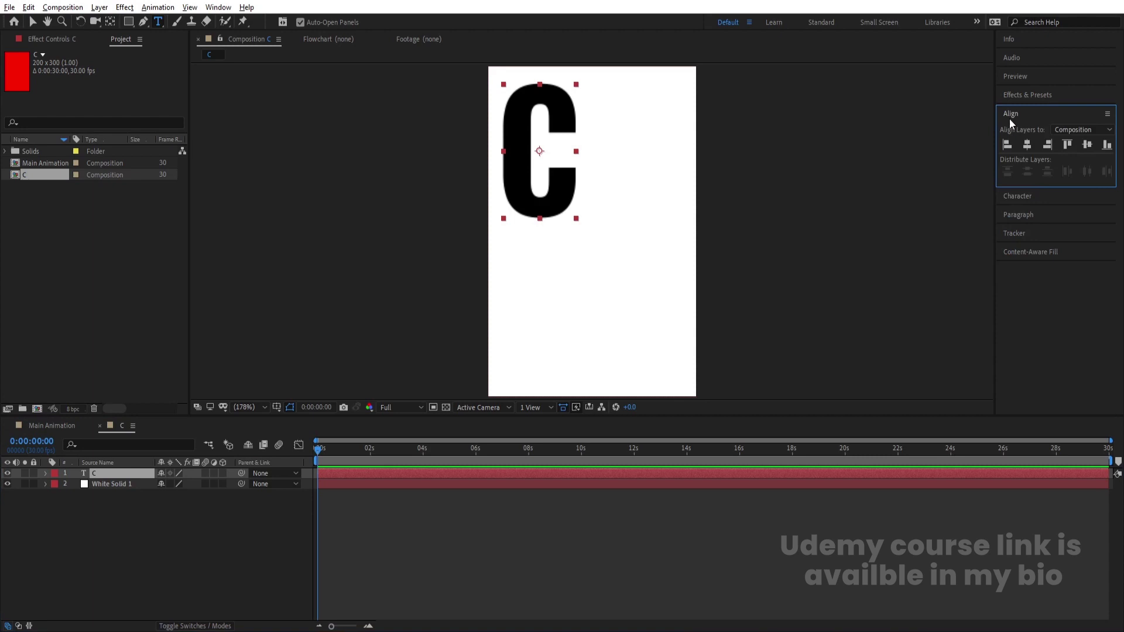
pyautogui.click(1028, 146)
pyautogui.click(1088, 145)
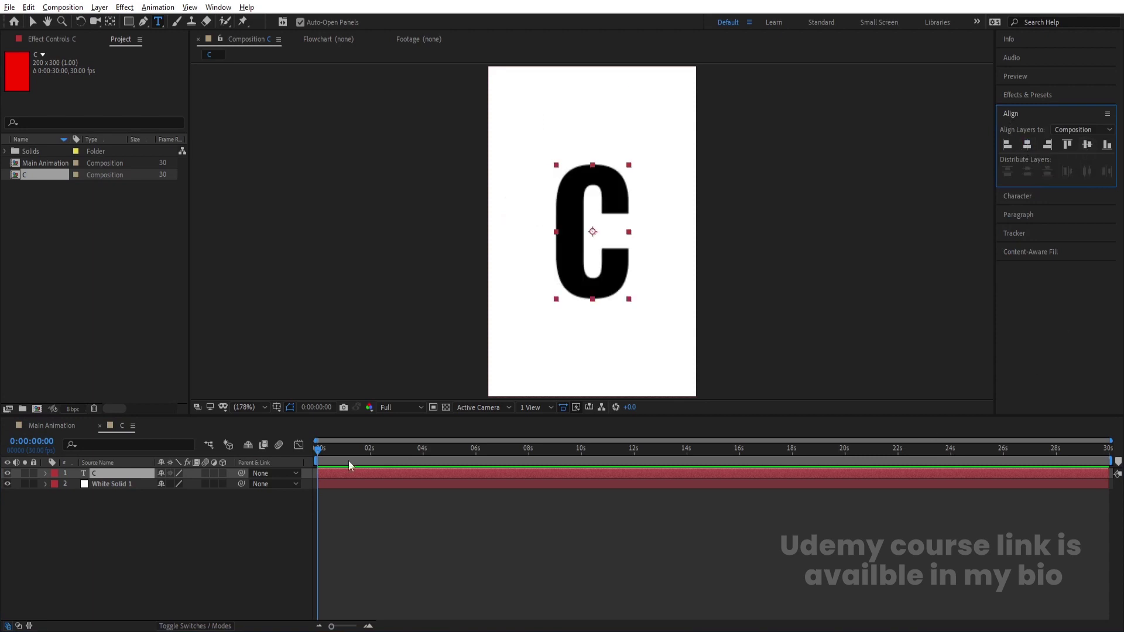
# Set the C layer's Scale to 222%
pyautogui.press('s')
pyautogui.click(176, 484)
pyautogui.write('196')
pyautogui.press('Return')
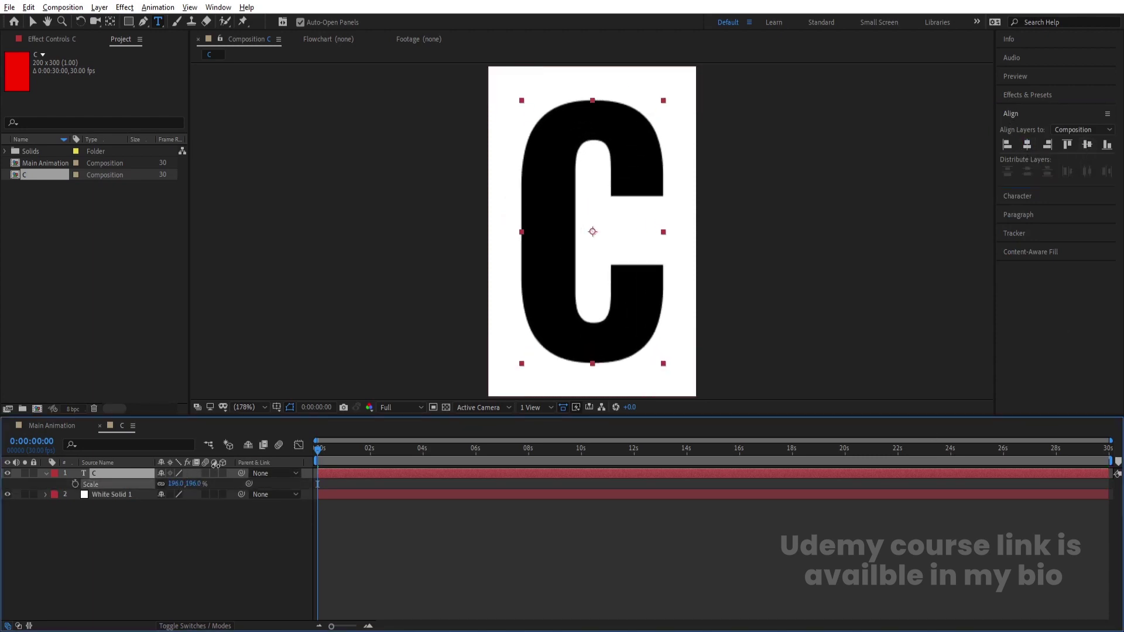
pyautogui.moveTo(216, 464); pyautogui.dragTo(230, 464)
pyautogui.click(167, 516)
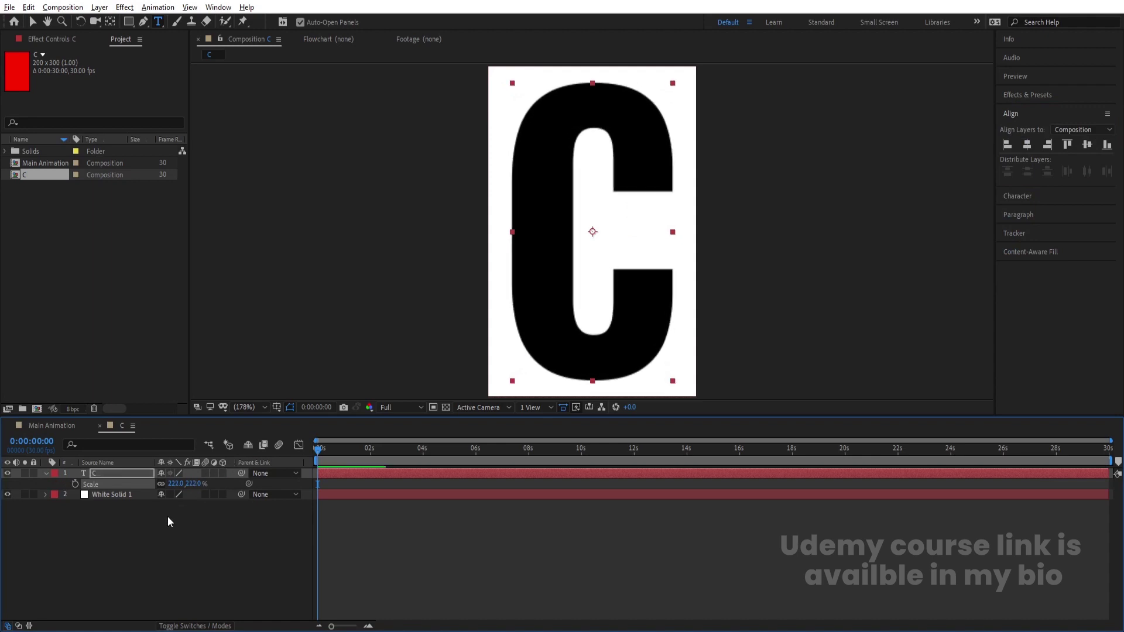
pyautogui.click(54, 177)
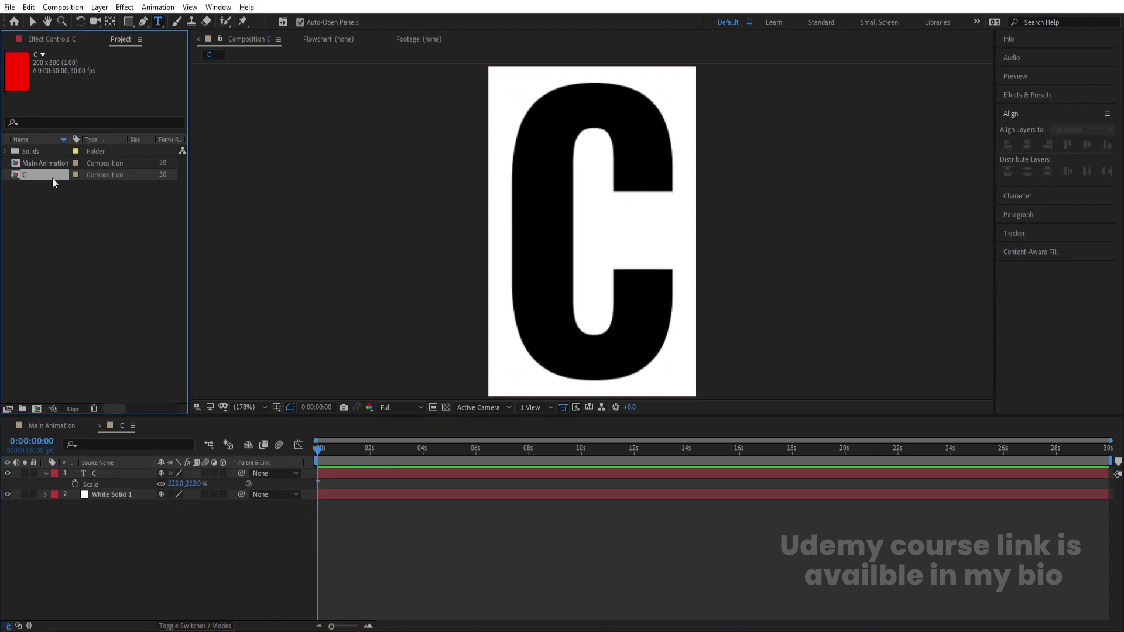
# Duplicate composition C as O and change its letter to O
pyautogui.hotkey('ctrl', 'd')
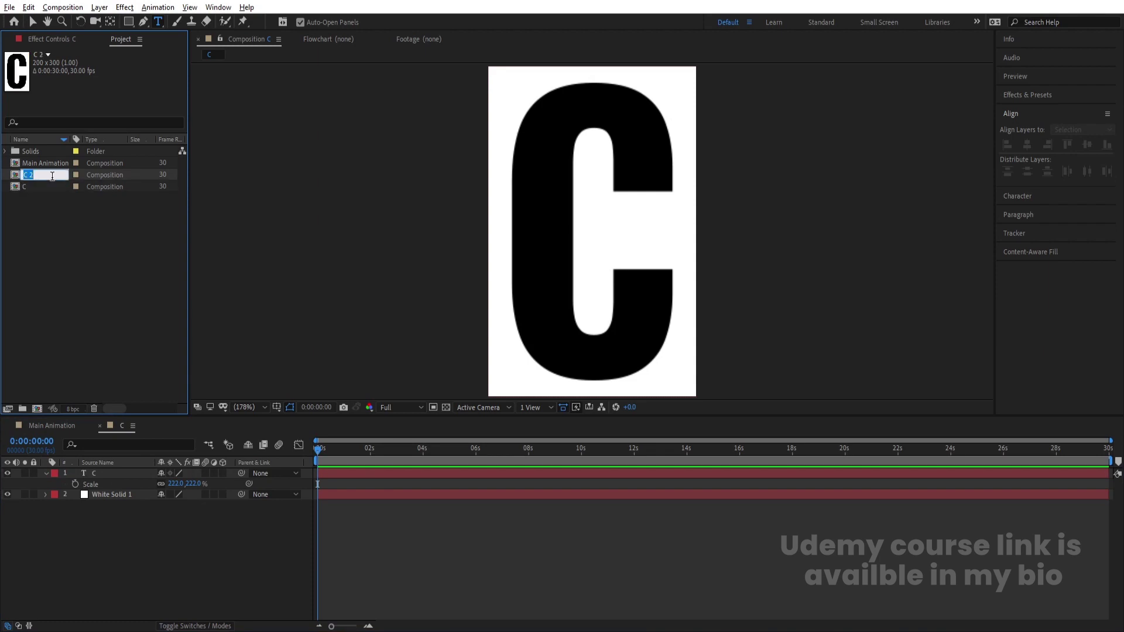
pyautogui.write('O')
pyautogui.press('Return')
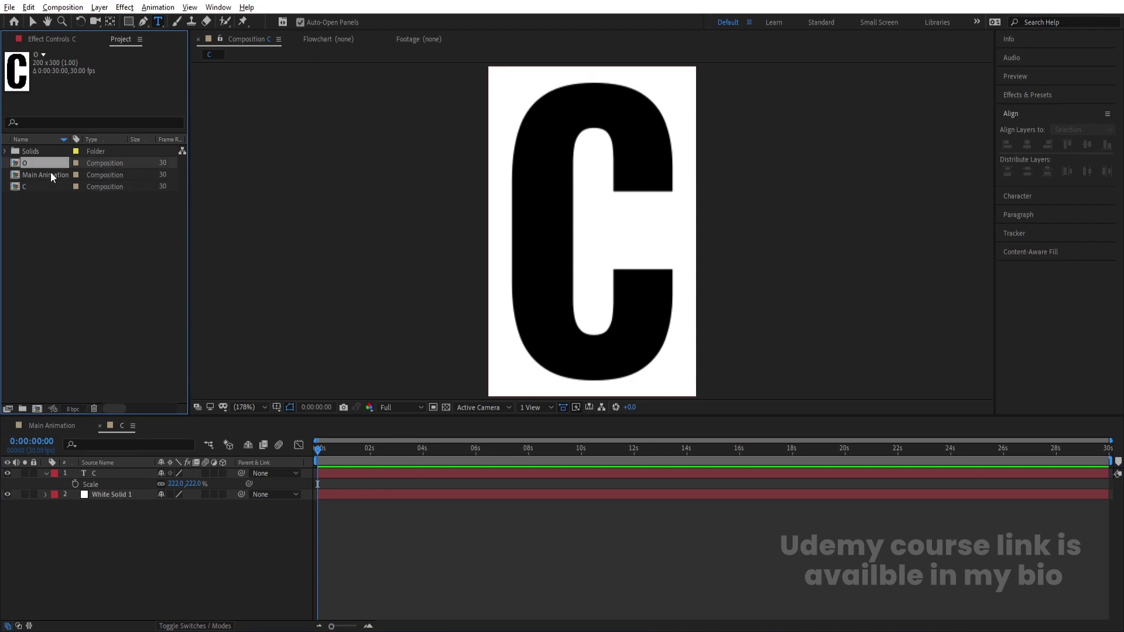
pyautogui.doubleClick(37, 163)
pyautogui.click(571, 237)
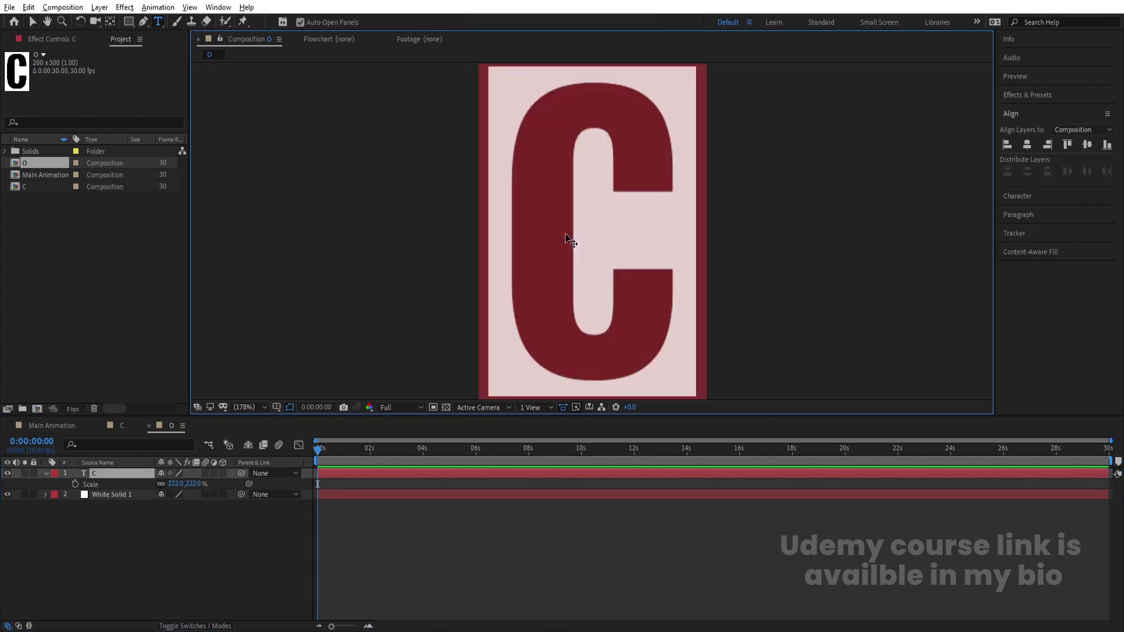
pyautogui.write('O')
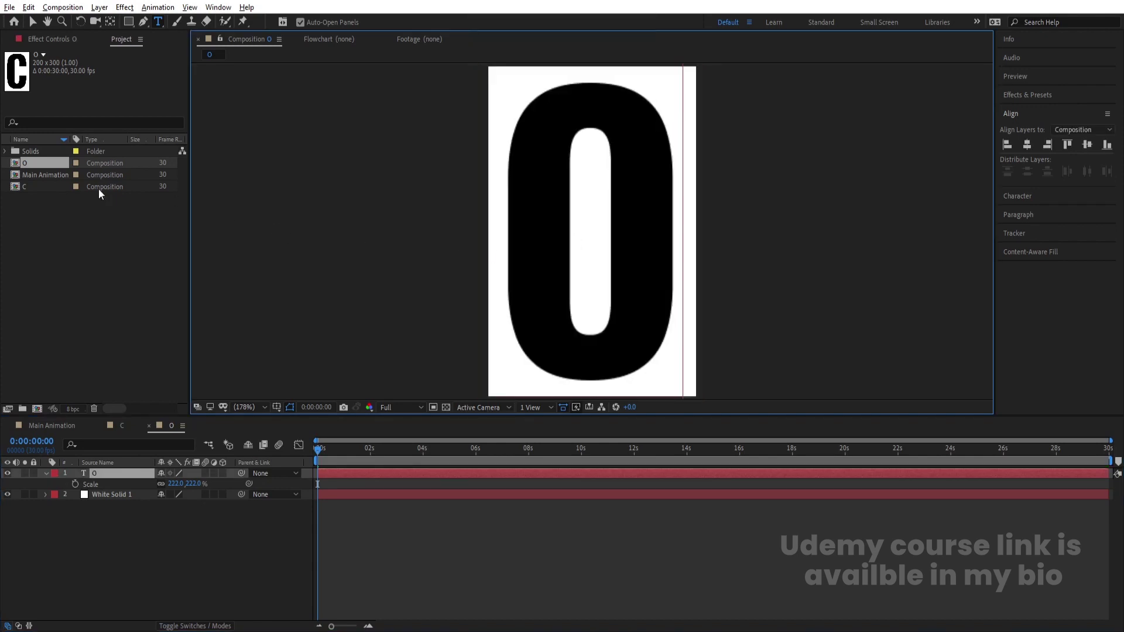
pyautogui.click(43, 166)
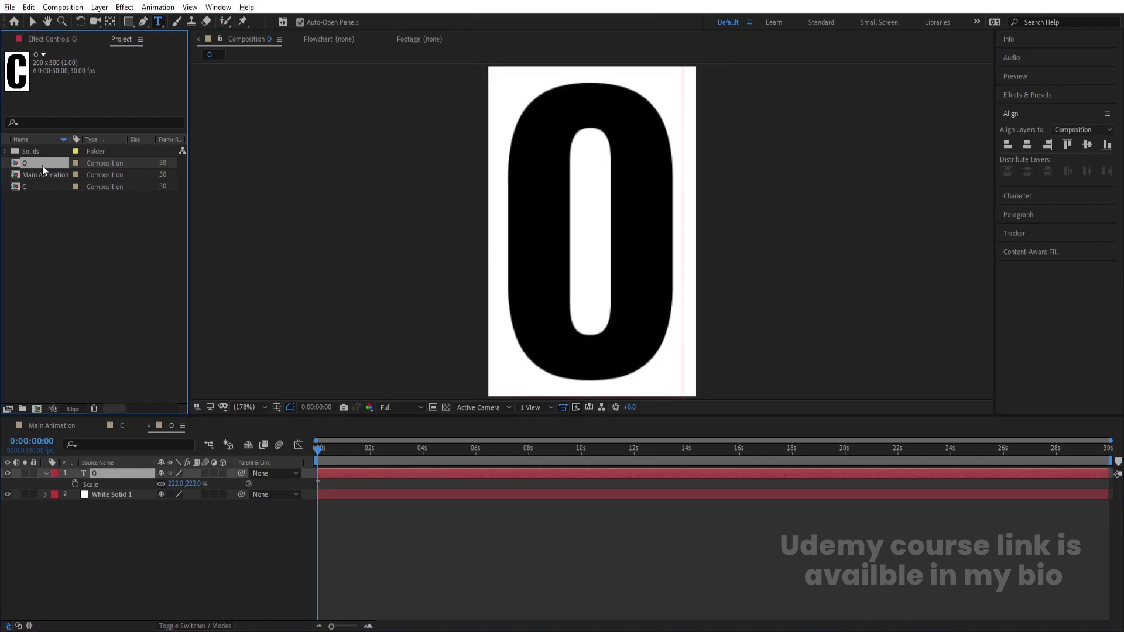
# Duplicate O into O 2, open it, and glance at the Cool/Move notes
pyautogui.hotkey('ctrl', 'd')
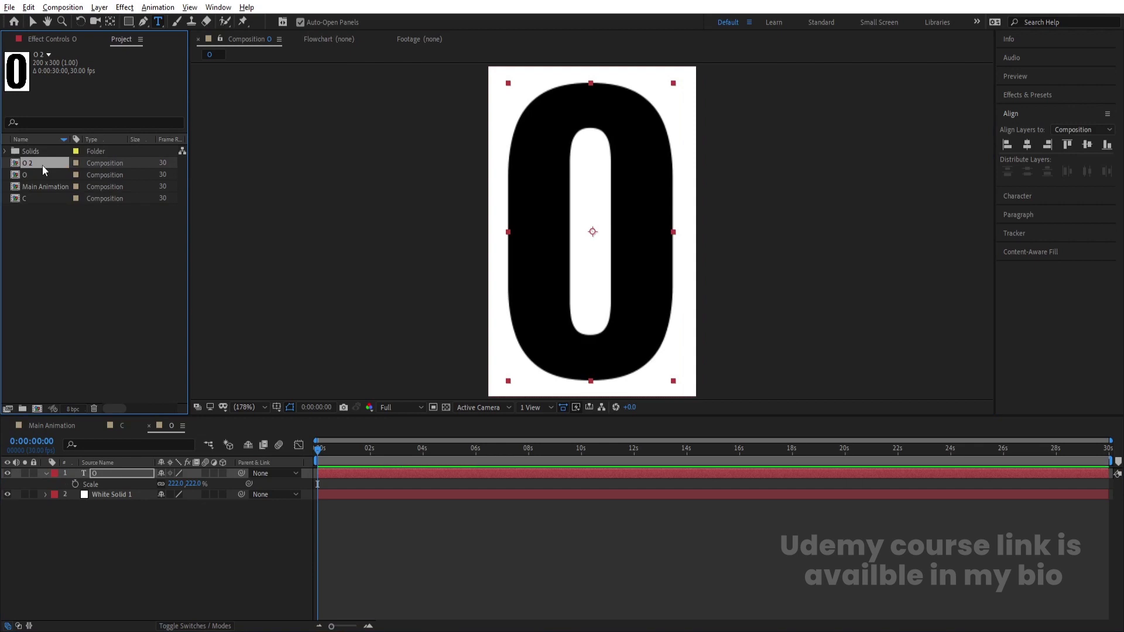
pyautogui.doubleClick(42, 165)
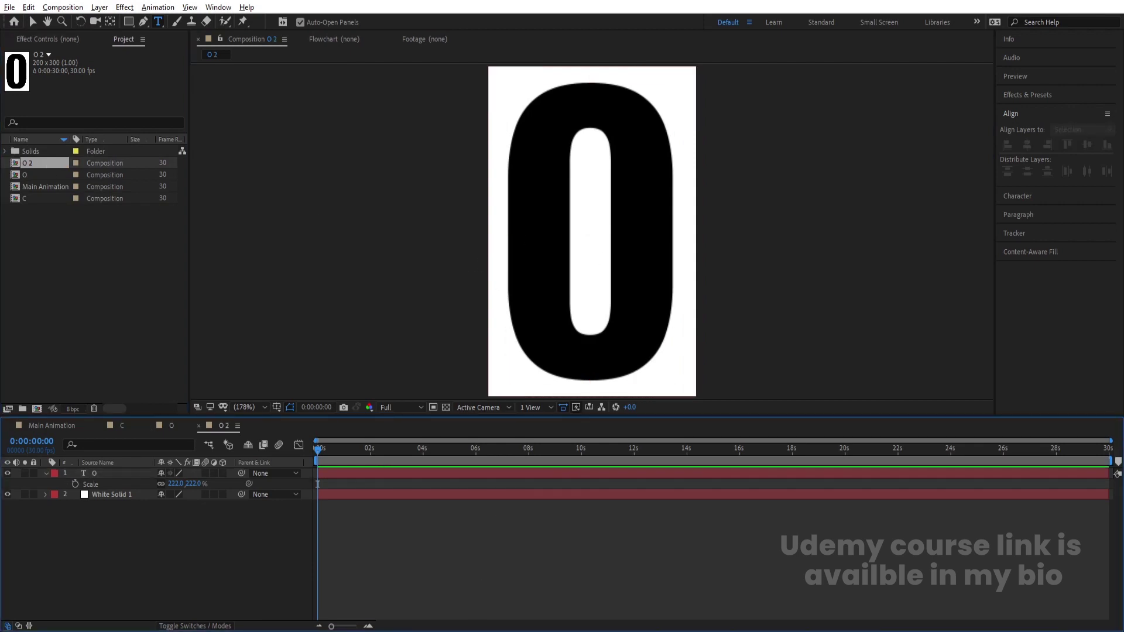
pyautogui.hotkey('alt', 'Tab')
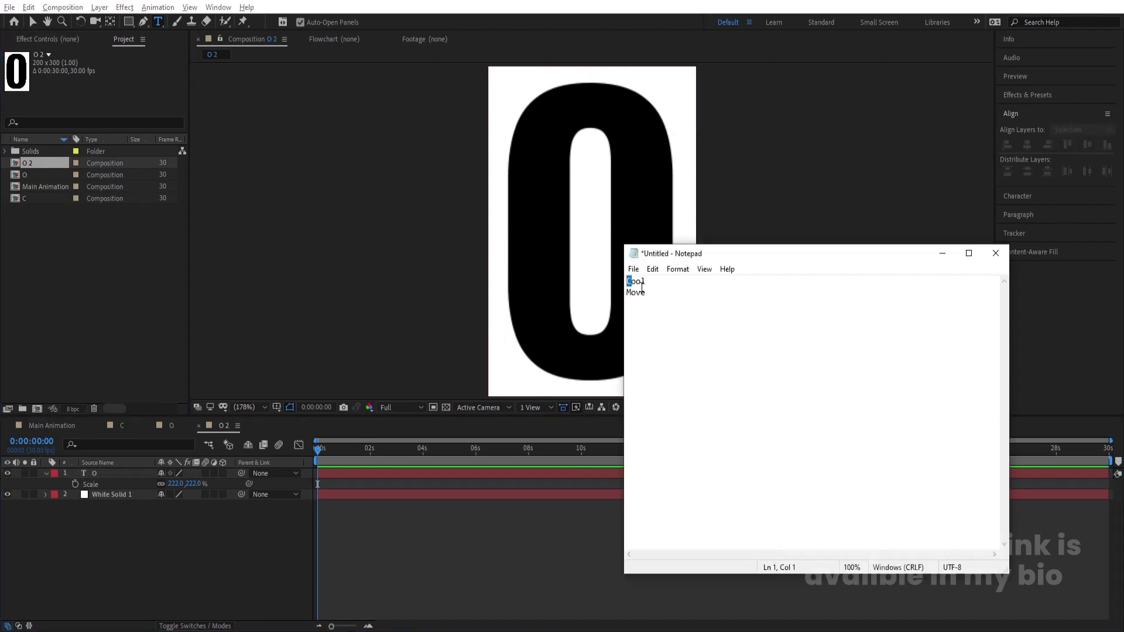
pyautogui.hotkey('alt', 'Tab')
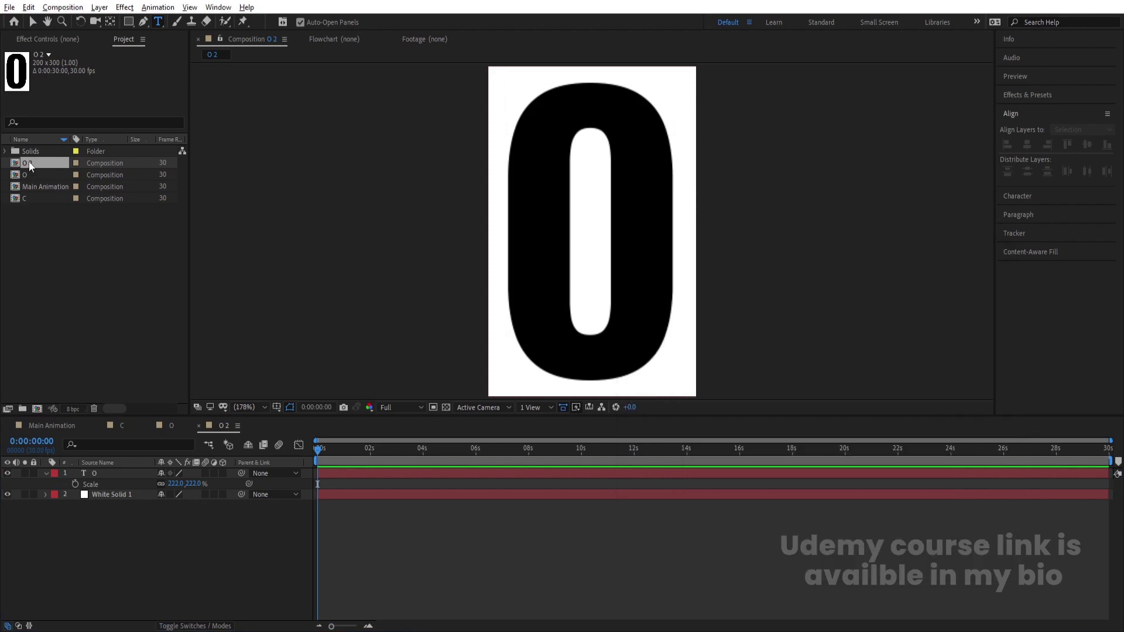
# Duplicate O 2 as composition L and change its letter to L
pyautogui.click(29, 162)
pyautogui.hotkey('ctrl', 'd')
pyautogui.press('Return')
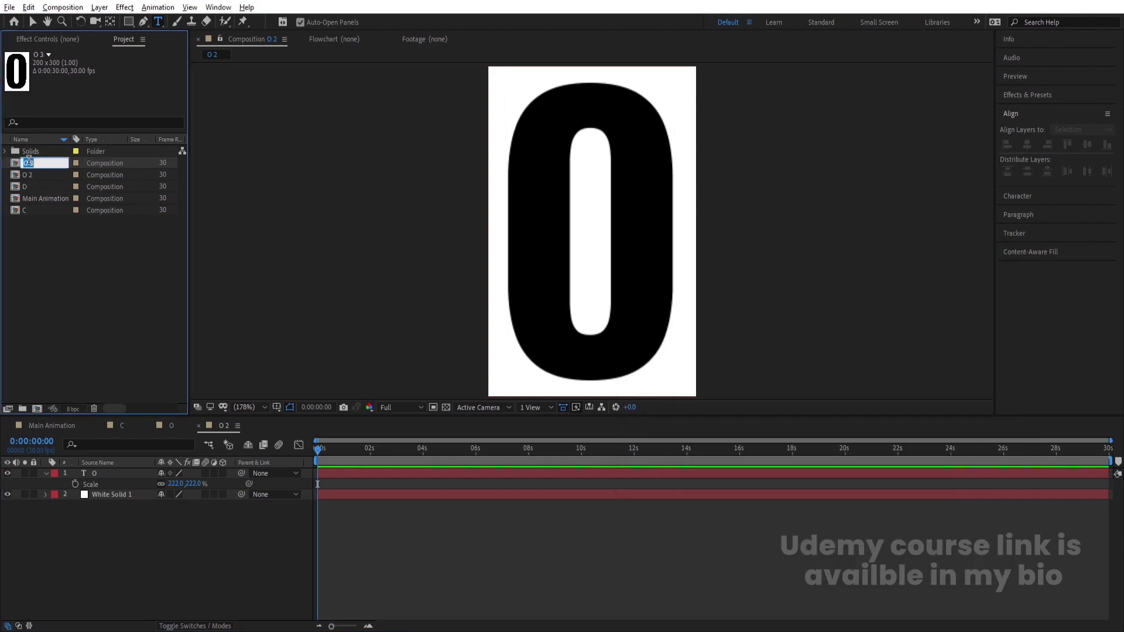
pyautogui.write('L')
pyautogui.press('Return')
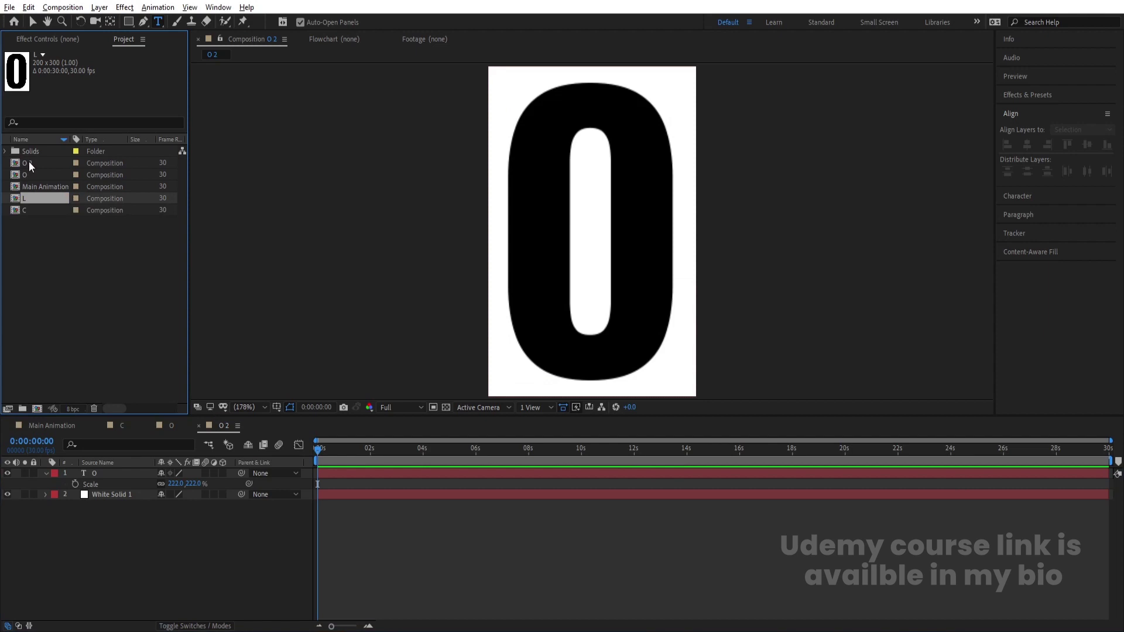
pyautogui.doubleClick(33, 199)
pyautogui.click(656, 268)
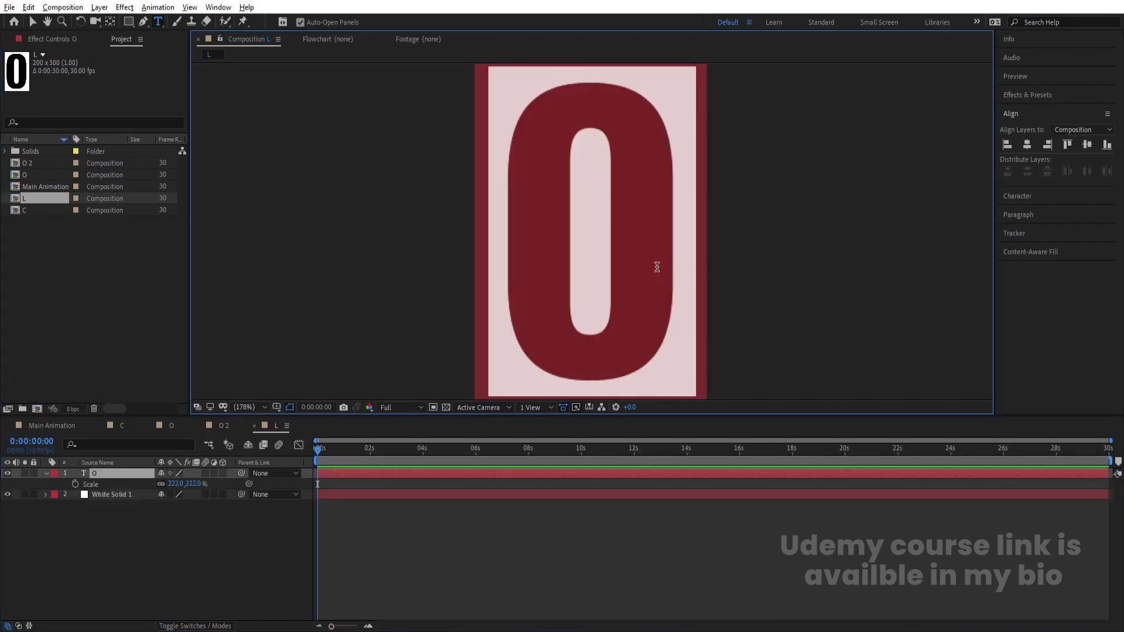
pyautogui.write('L')
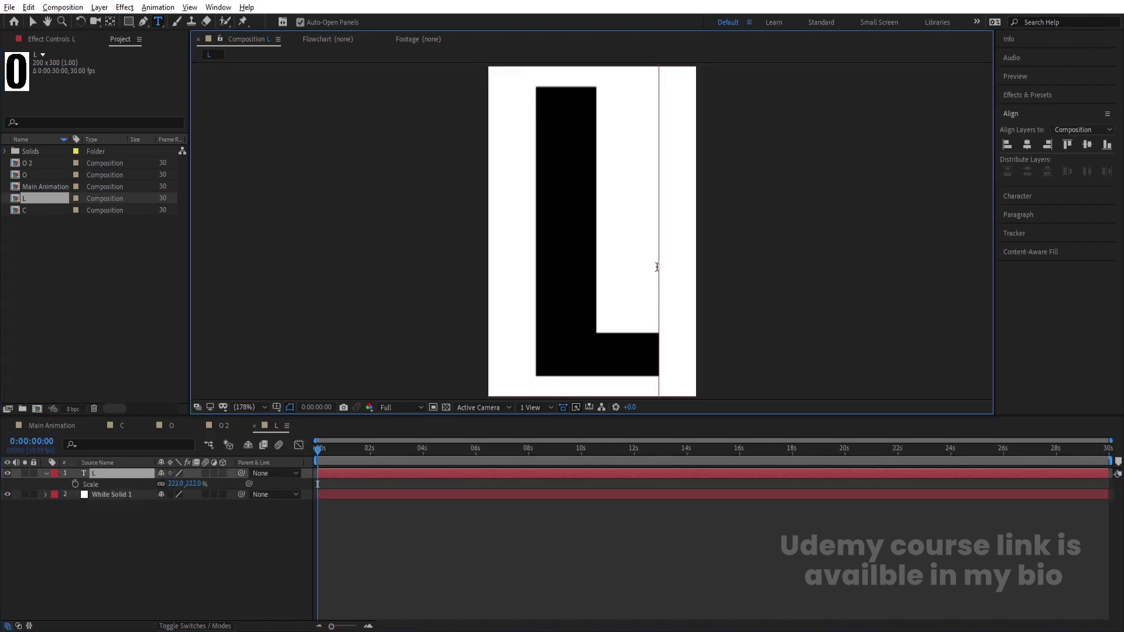
pyautogui.click(41, 199)
# Duplicate L as composition M, change its letter to M and shrink it to 215%
pyautogui.hotkey('ctrl', 'd')
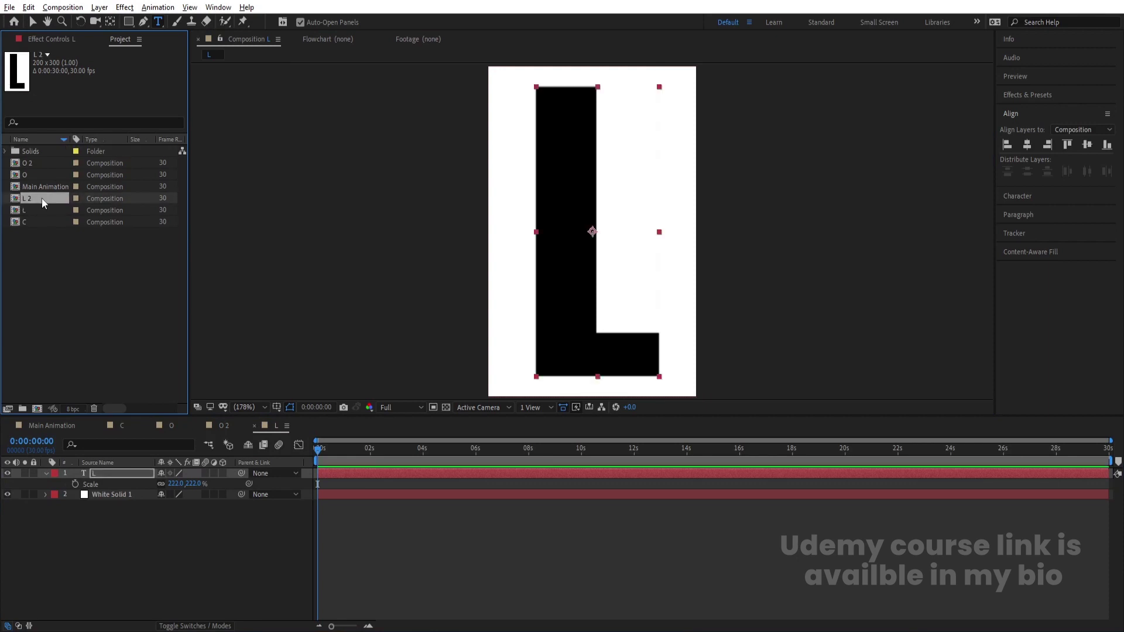
pyautogui.press('Return')
pyautogui.write('M')
pyautogui.press('Return')
pyautogui.doubleClick(30, 199)
pyautogui.doubleClick(624, 212)
pyautogui.write('M')
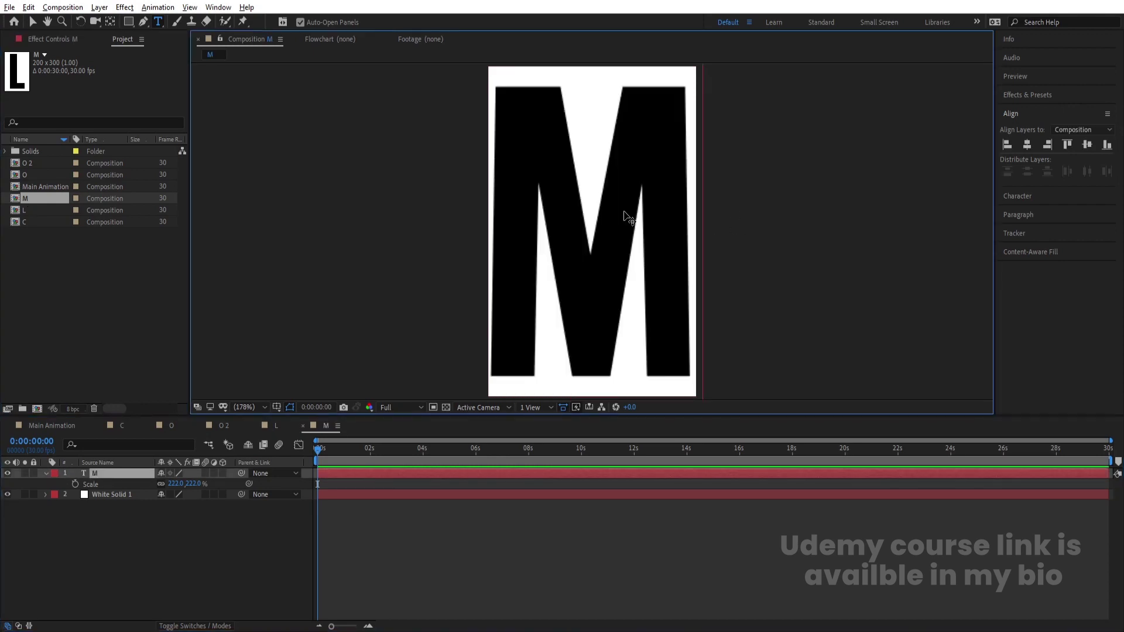
pyautogui.click(268, 537)
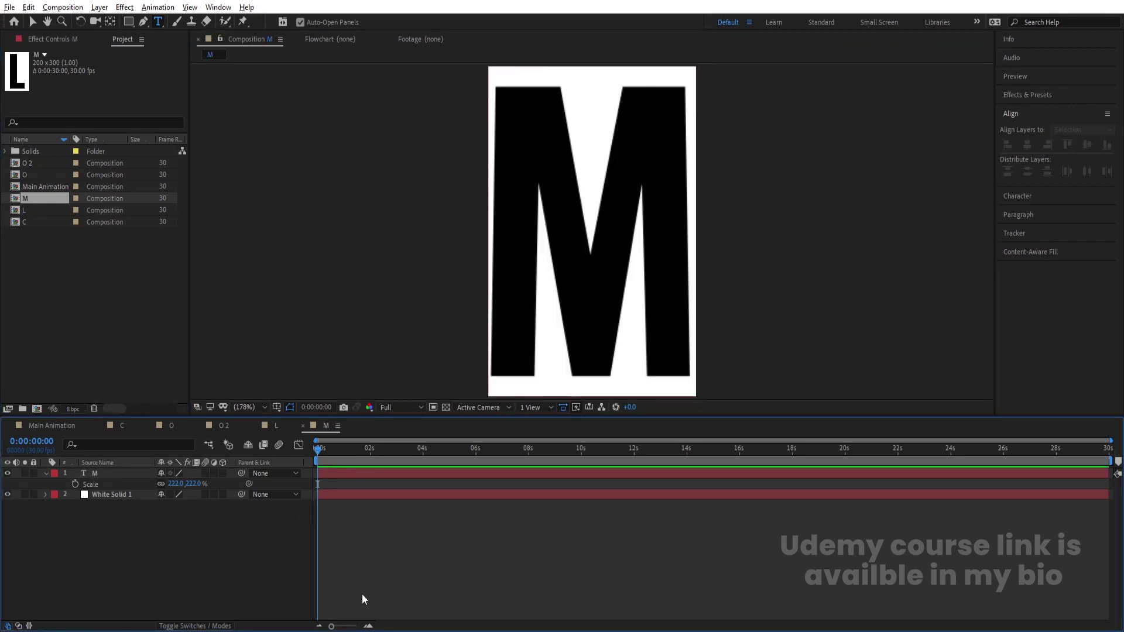
pyautogui.click(361, 461)
pyautogui.click(137, 472)
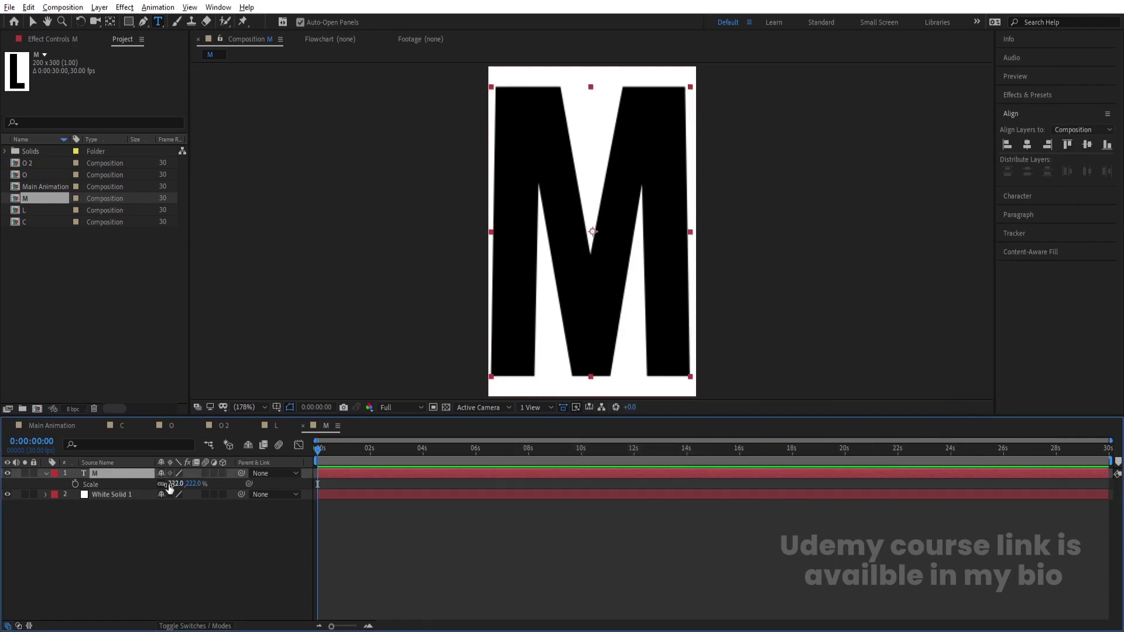
pyautogui.moveTo(177, 484); pyautogui.dragTo(173, 485)
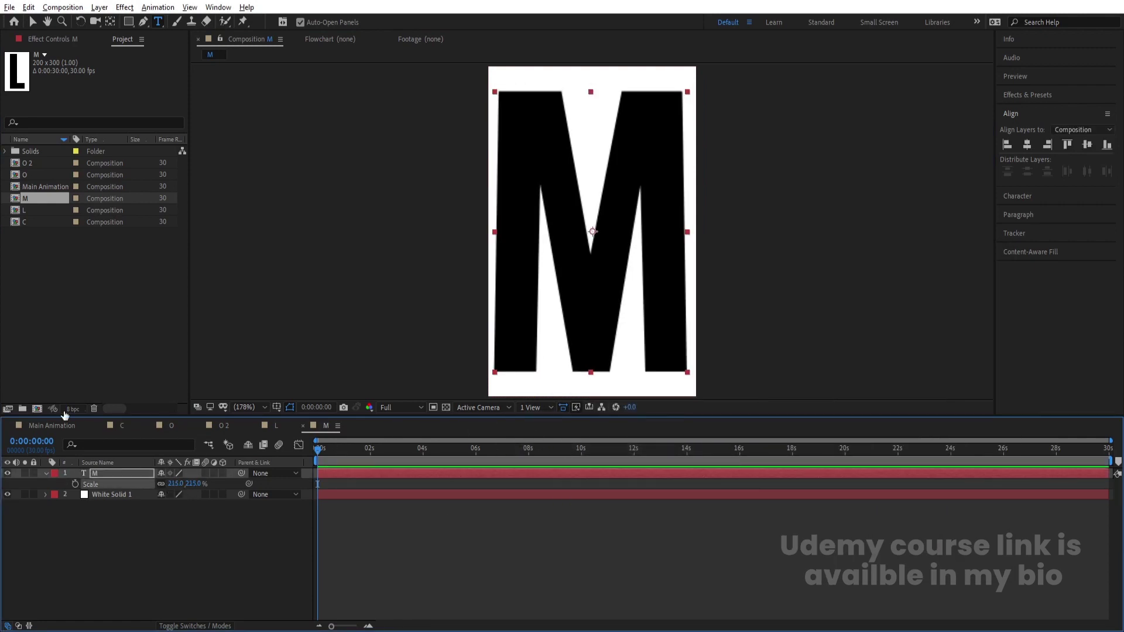
# Duplicate M as composition O 3 and open it
pyautogui.click(37, 202)
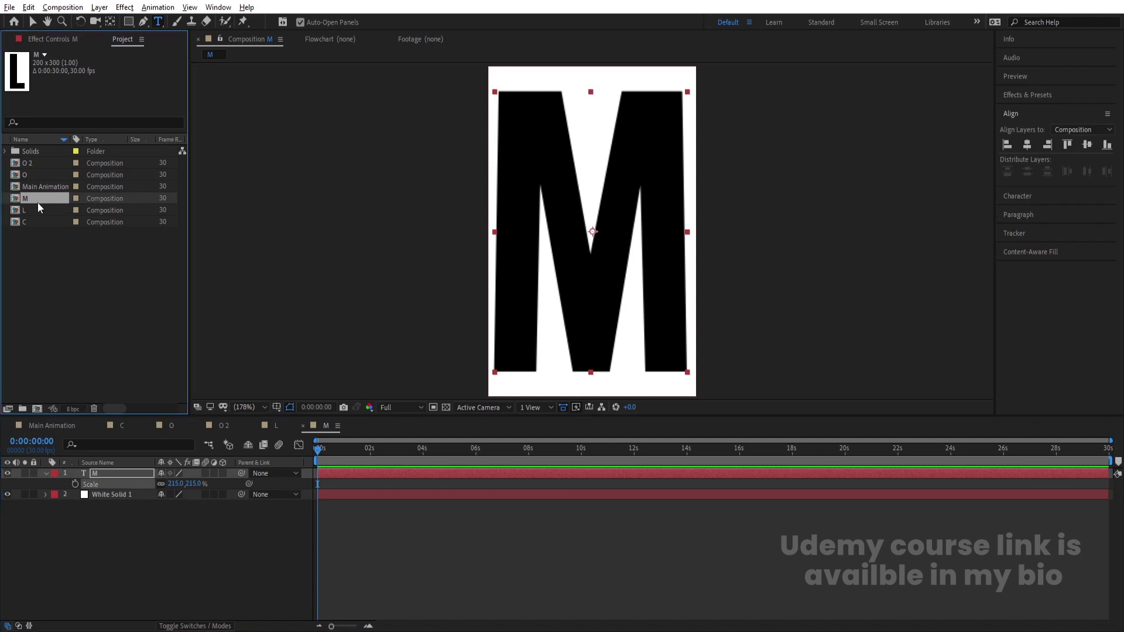
pyautogui.hotkey('ctrl', 'd')
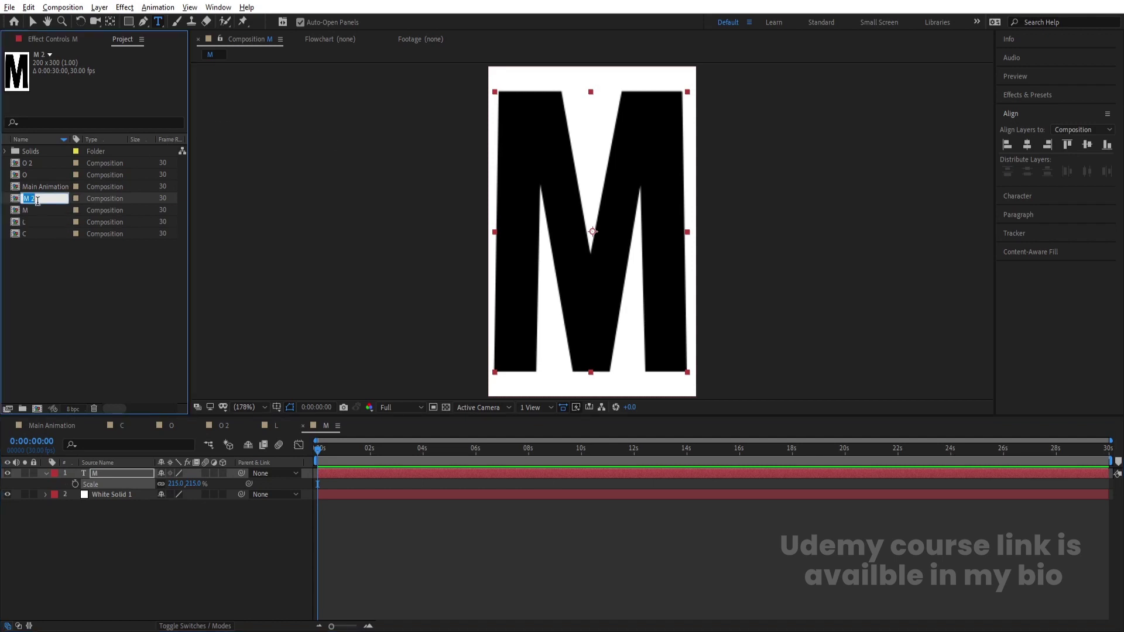
pyautogui.write('O 3')
pyautogui.press('Return')
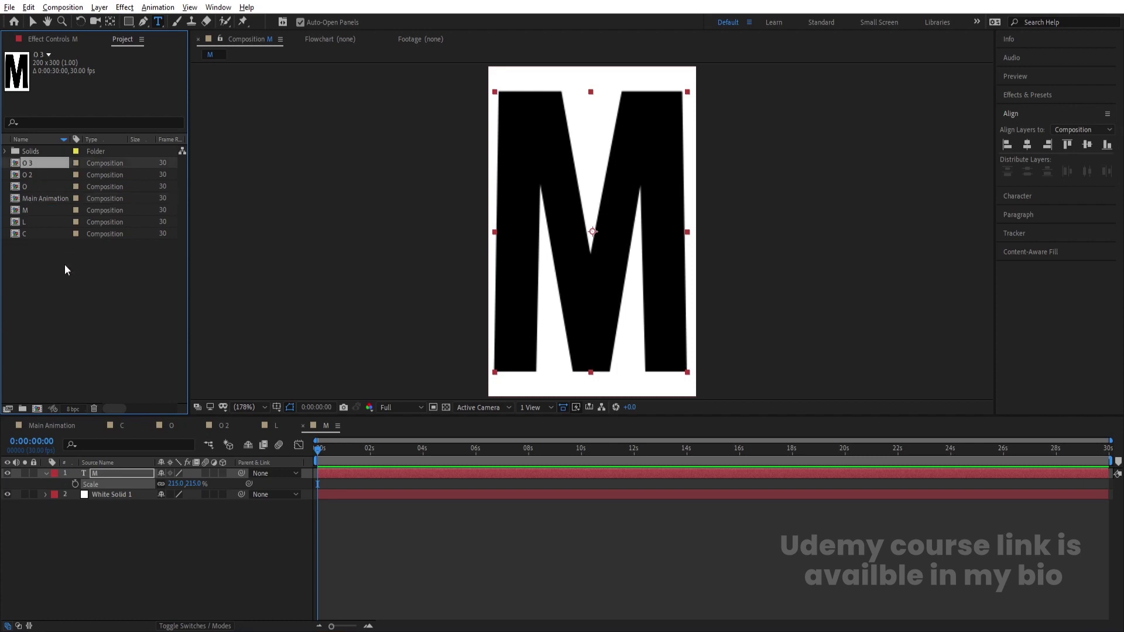
pyautogui.doubleClick(38, 164)
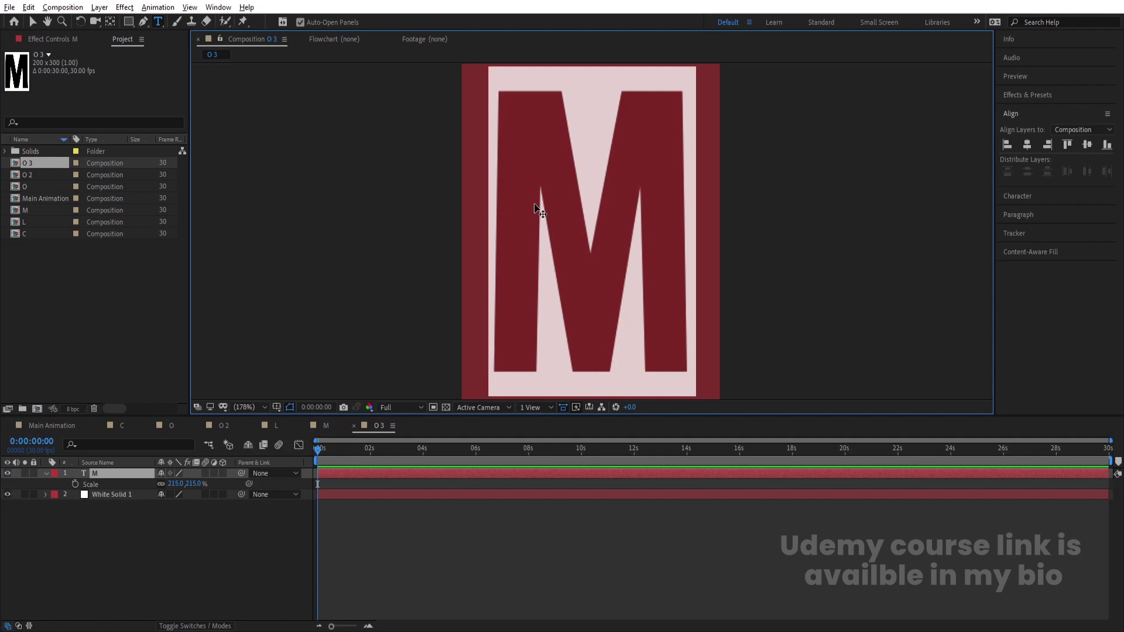
# Duplicate O 3 as composition V and change its letter to V
pyautogui.click(29, 164)
pyautogui.hotkey('ctrl', 'd')
pyautogui.press('Return')
pyautogui.write('V')
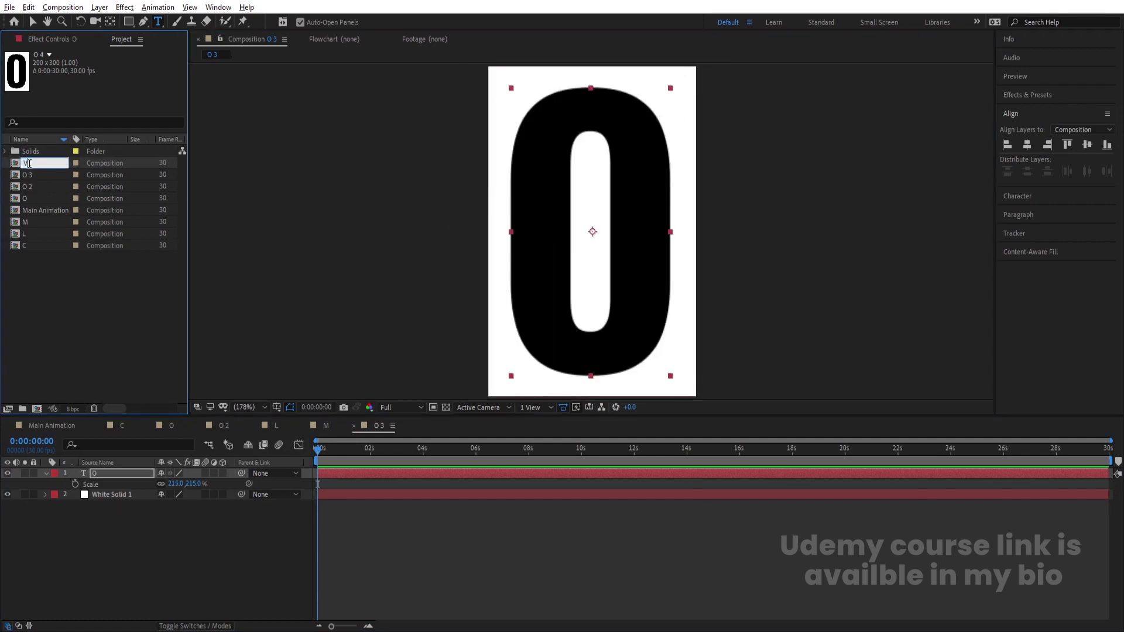
pyautogui.press('Return')
pyautogui.doubleClick(33, 153)
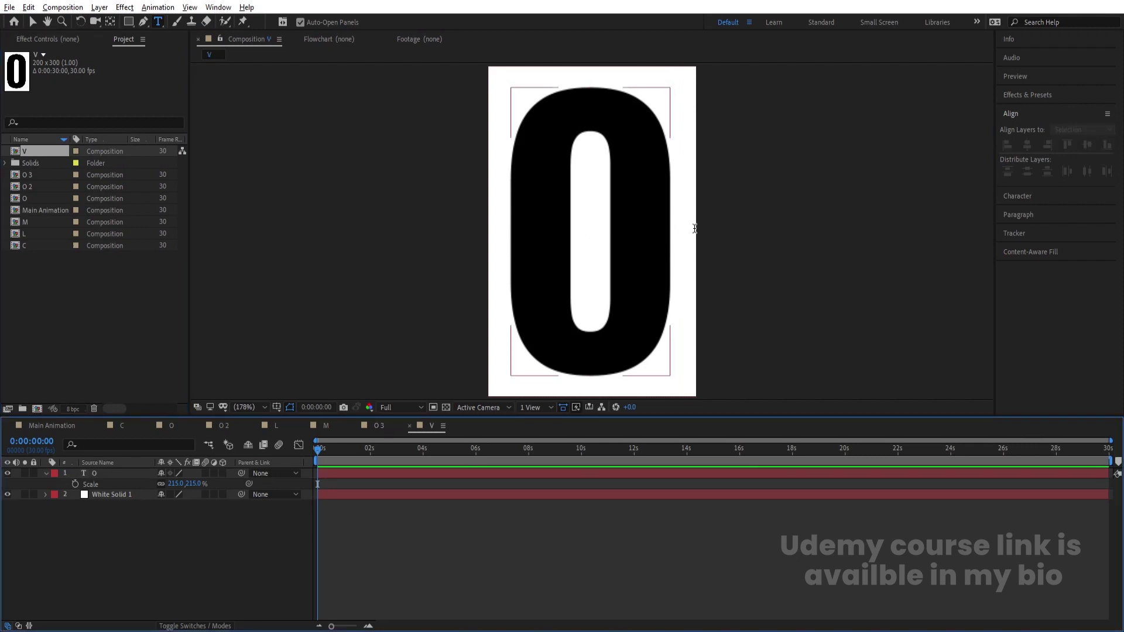
pyautogui.write('V')
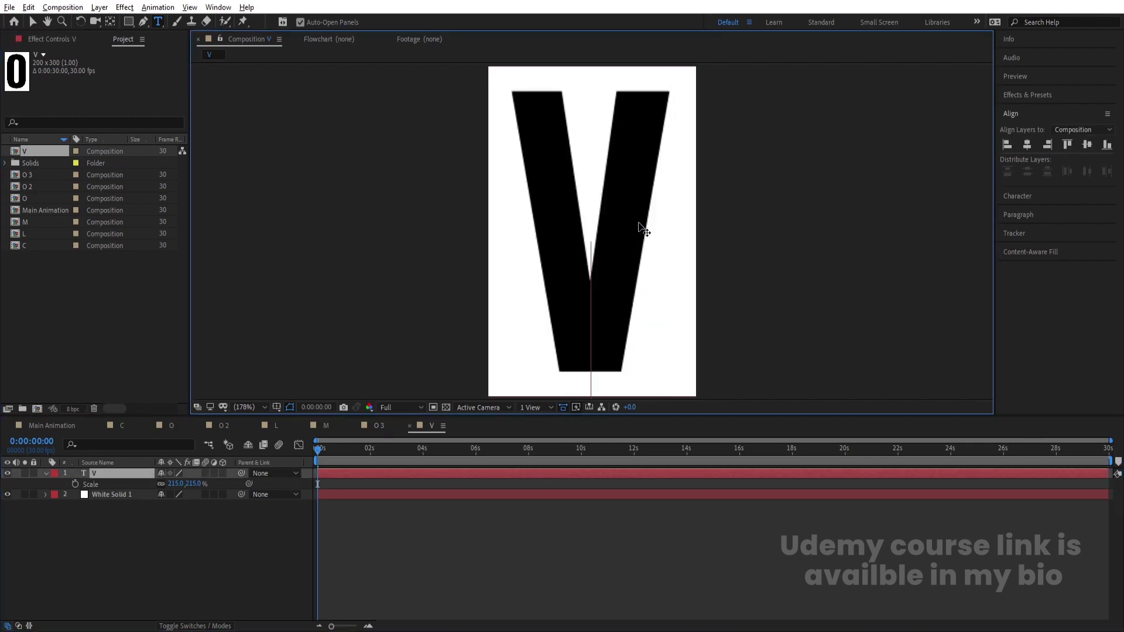
pyautogui.click(43, 153)
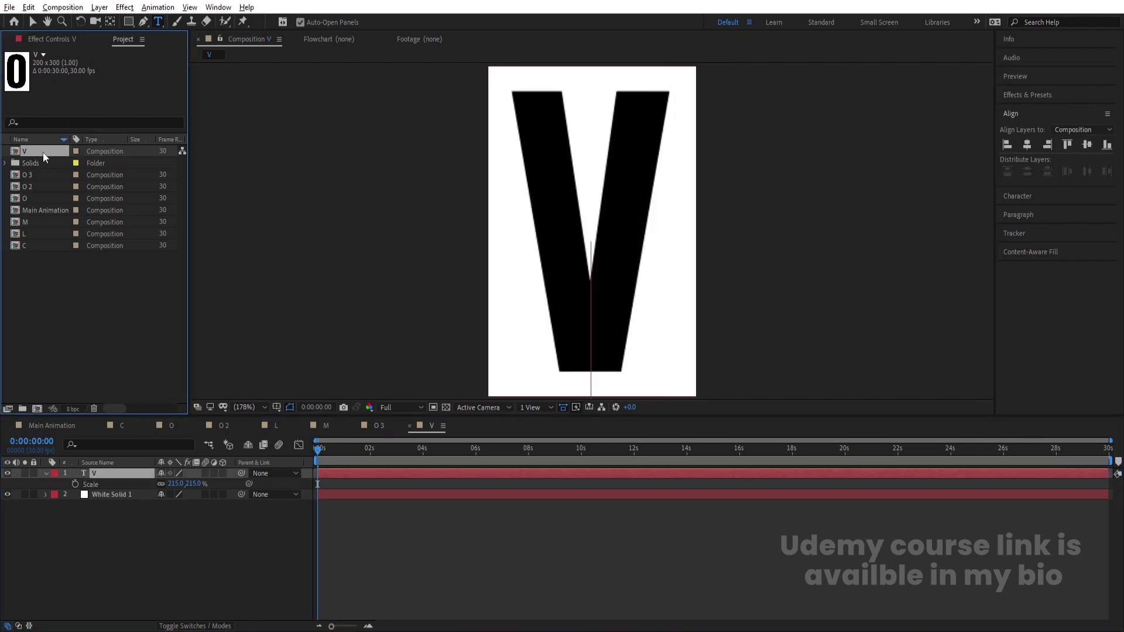
pyautogui.click(106, 529)
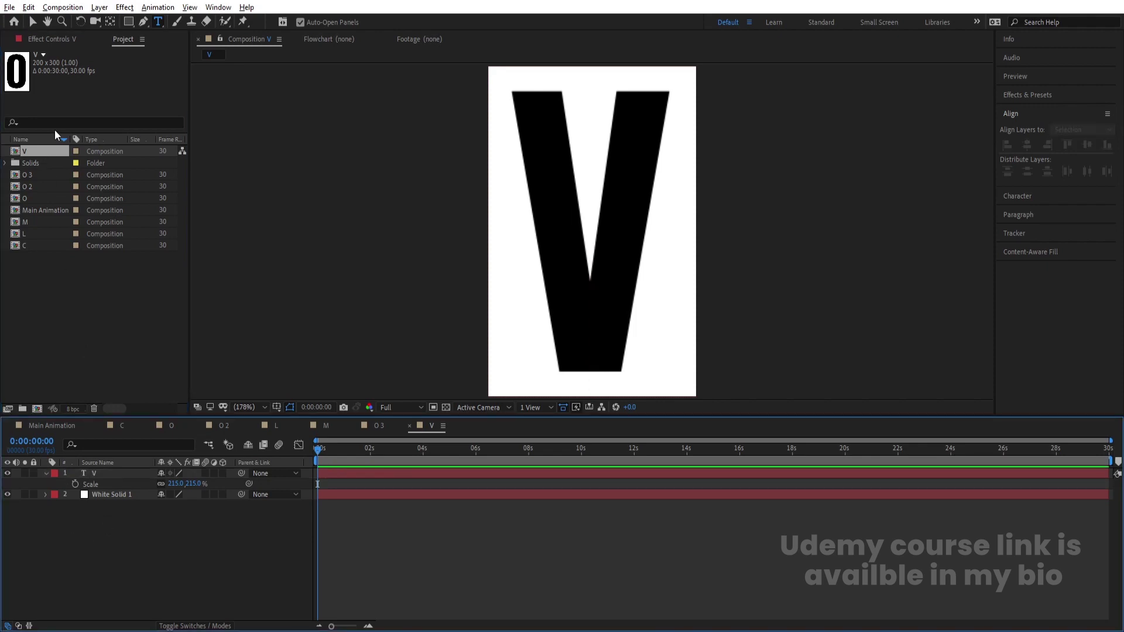
# Duplicate V, rename the copy E and change its letter to E
pyautogui.click(40, 152)
pyautogui.hotkey('ctrl', 'd')
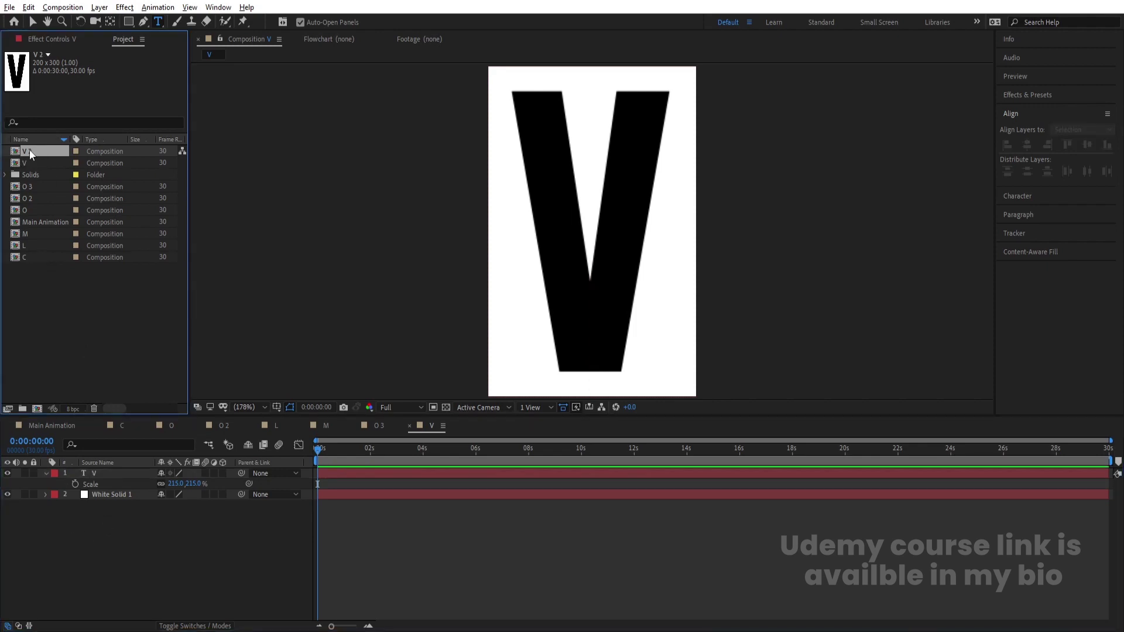
pyautogui.doubleClick(30, 151)
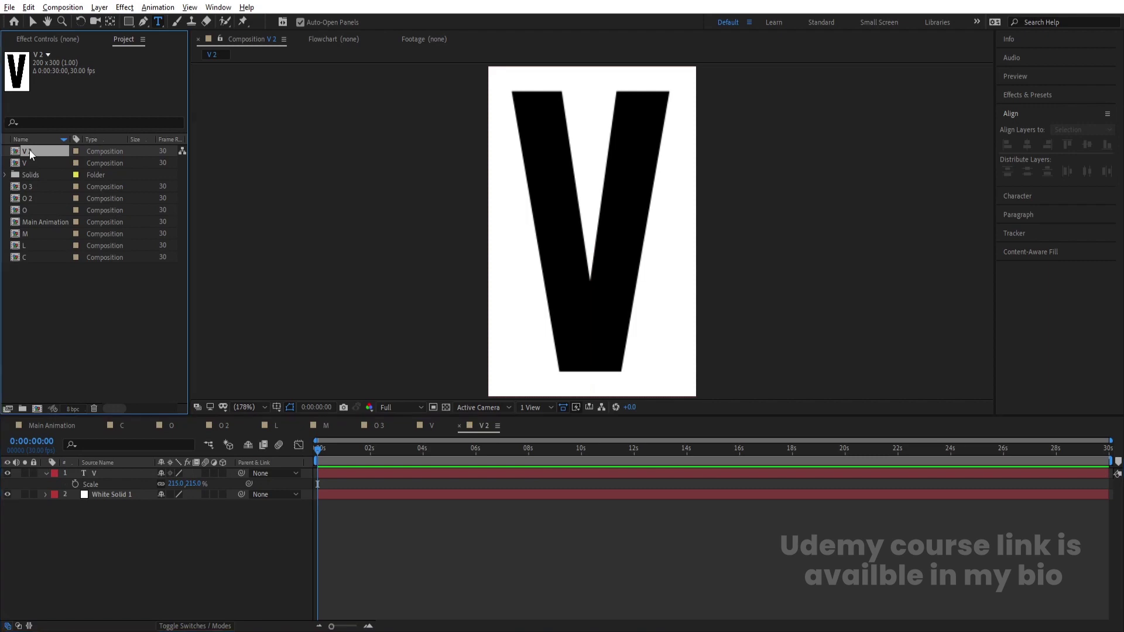
pyautogui.press('Return')
pyautogui.write('E')
pyautogui.press('Return')
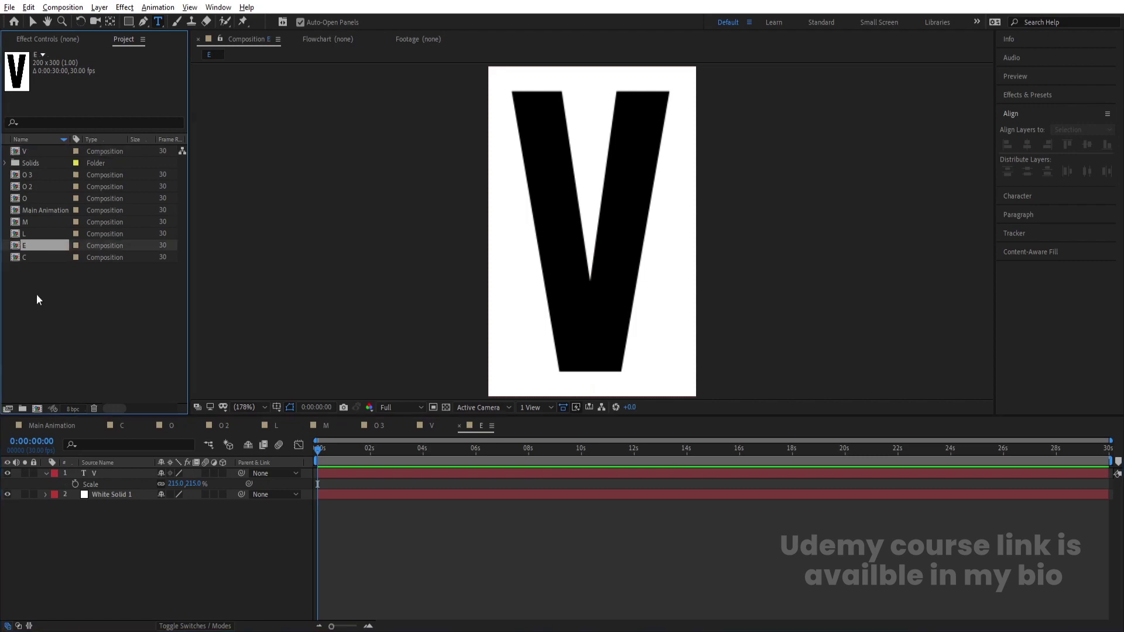
pyautogui.click(95, 473)
pyautogui.click(526, 270)
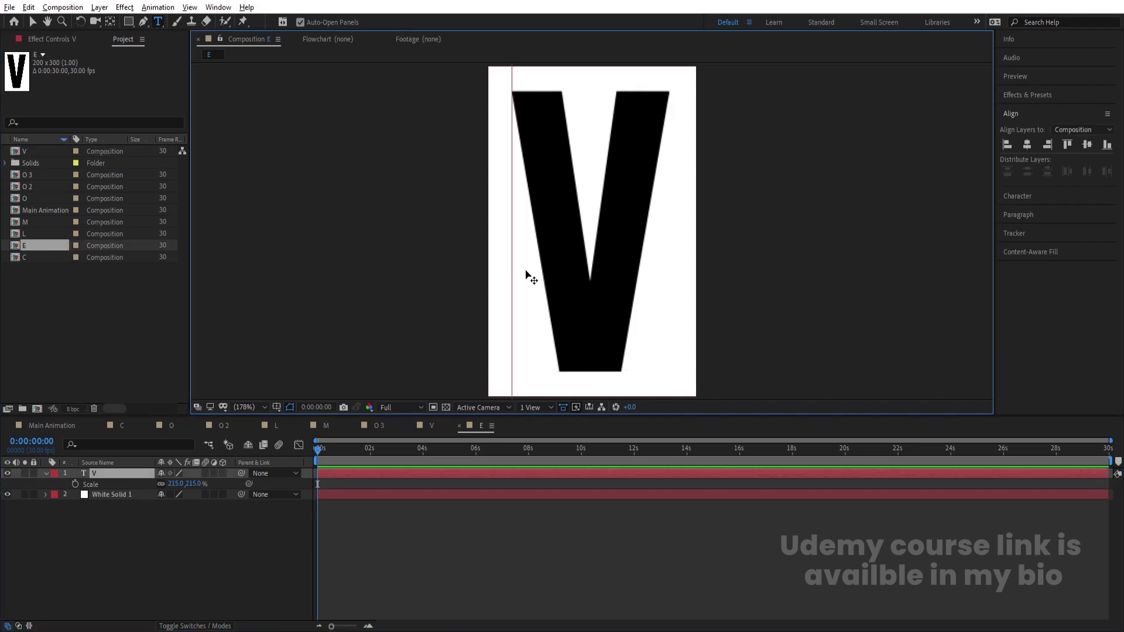
pyautogui.hotkey('ctrl', 'a')
pyautogui.write('E')
pyautogui.click(250, 543)
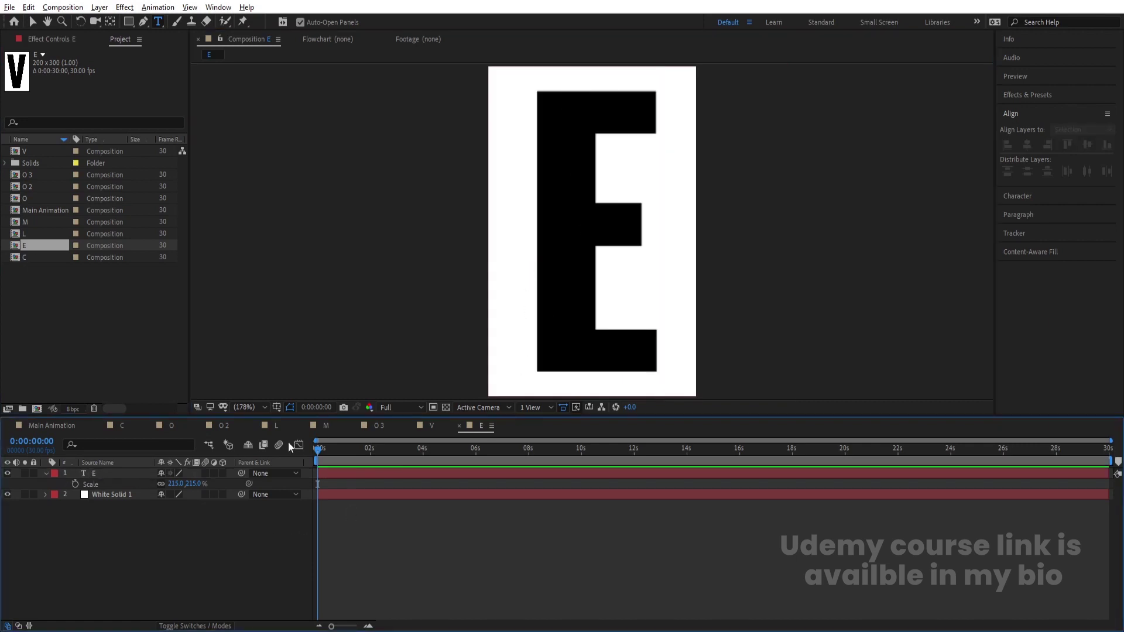
pyautogui.click(52, 427)
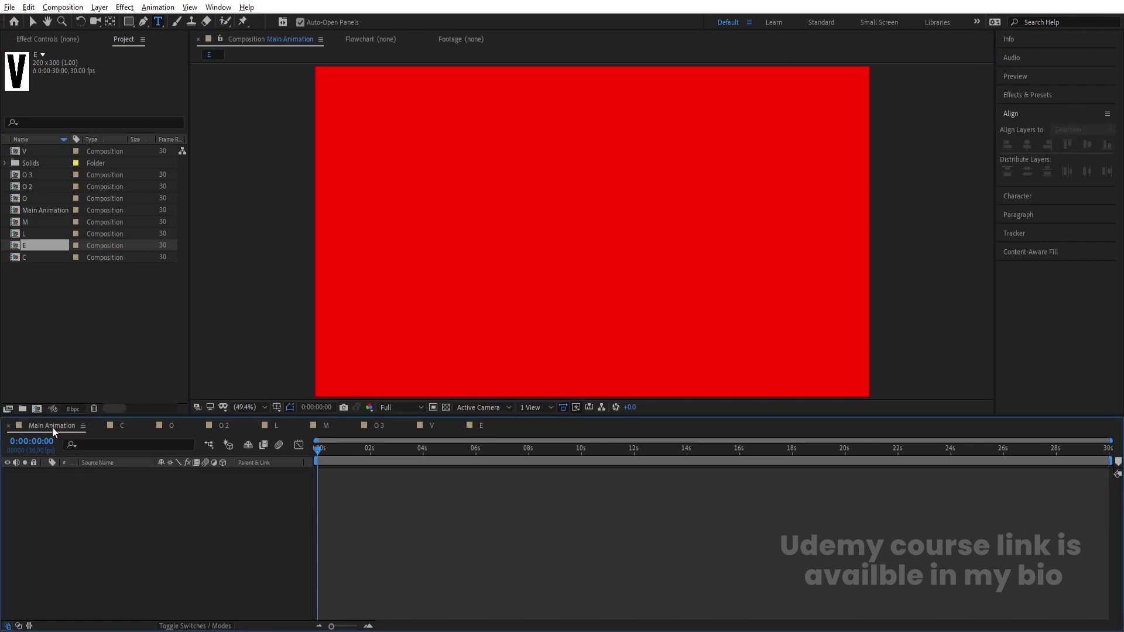
# Place the C composition as a layer in Main Animation
pyautogui.click(28, 258)
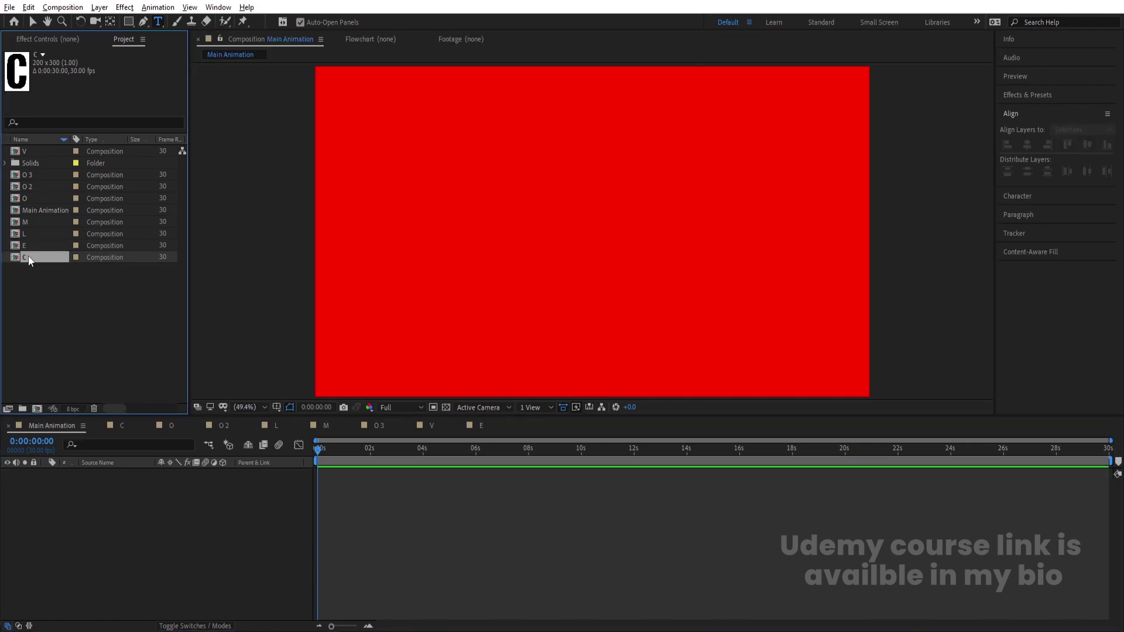
pyautogui.moveTo(49, 265); pyautogui.dragTo(188, 493)
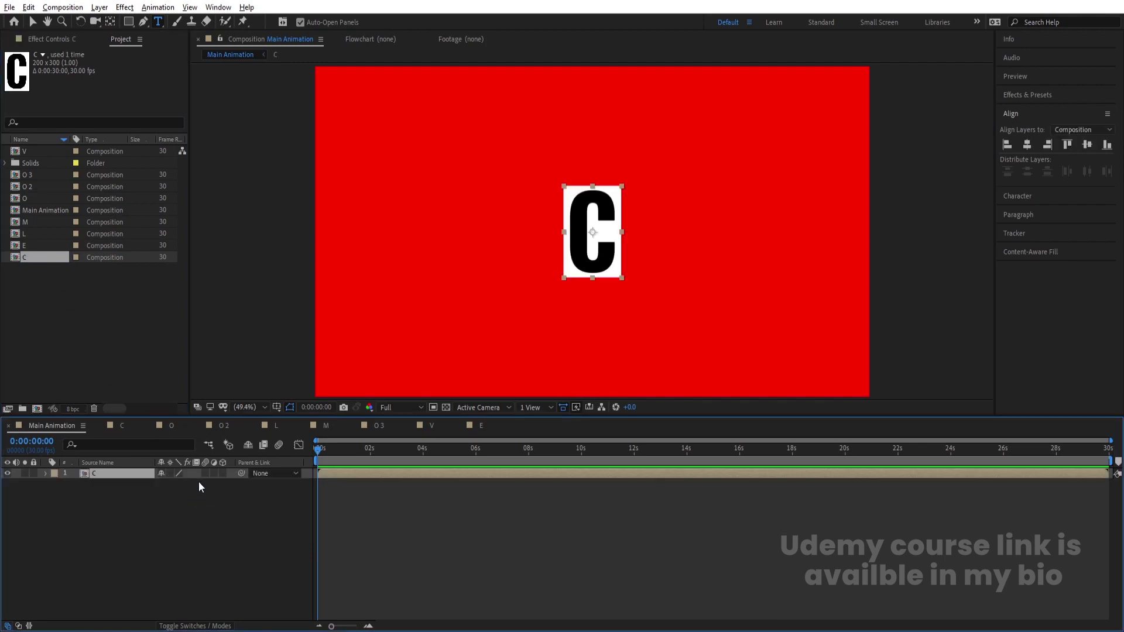
pyautogui.press('v')
pyautogui.click(146, 491)
pyautogui.click(92, 473)
# Show the title/action safe guides and draw a rectangle mask over the card's top half
pyautogui.click(131, 22)
pyautogui.scroll(2, 614, 236)
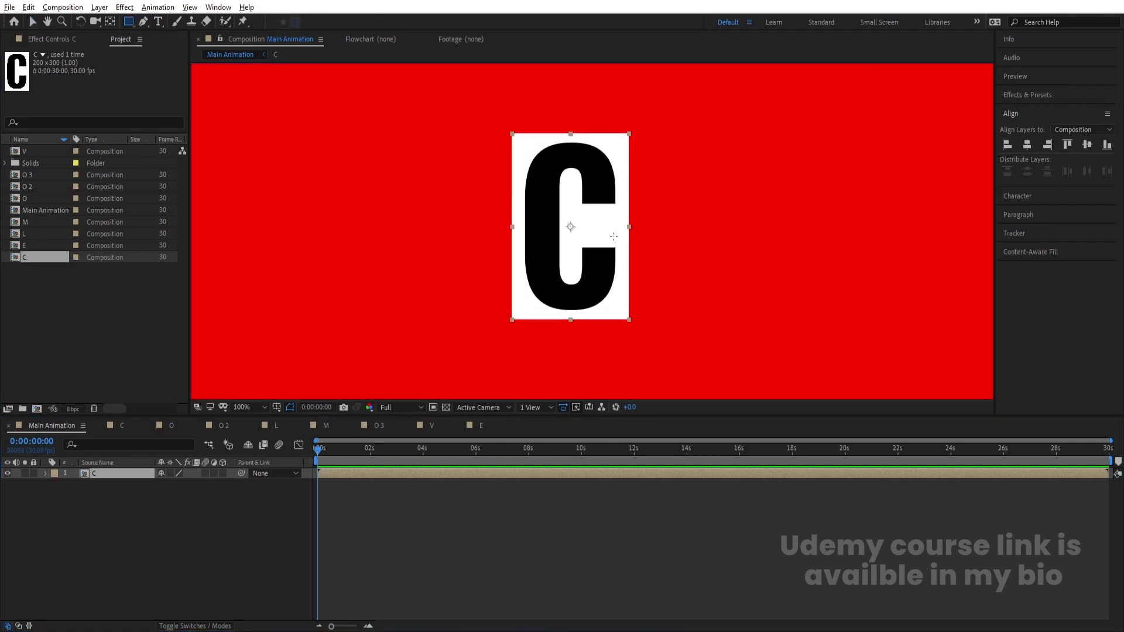
pyautogui.click(278, 408)
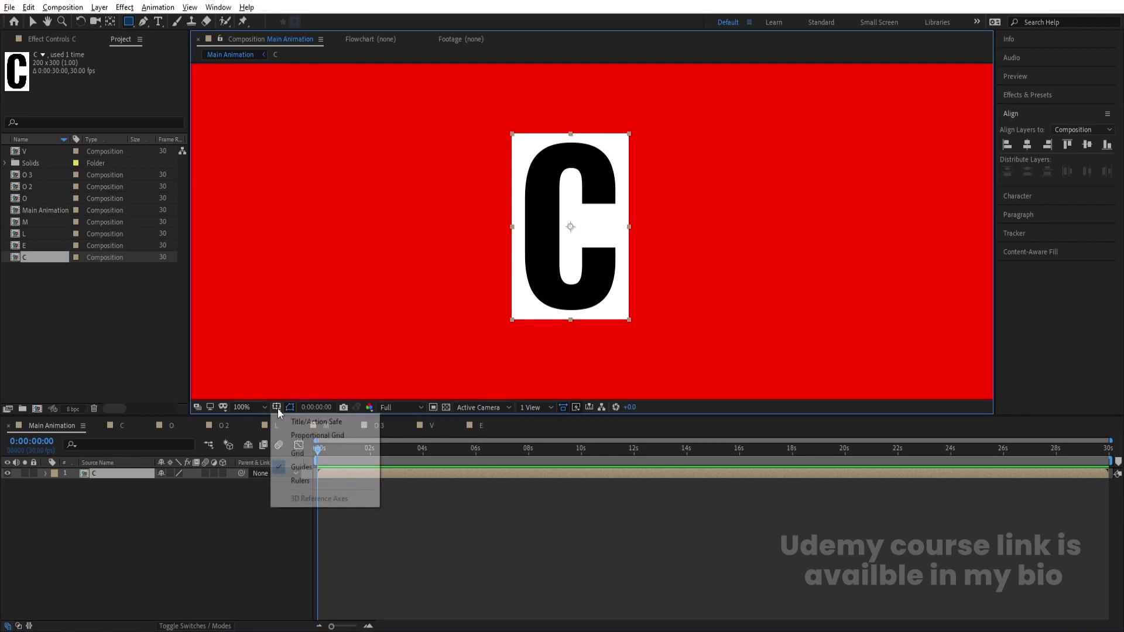
pyautogui.click(315, 428)
pyautogui.scroll(1, 574, 223)
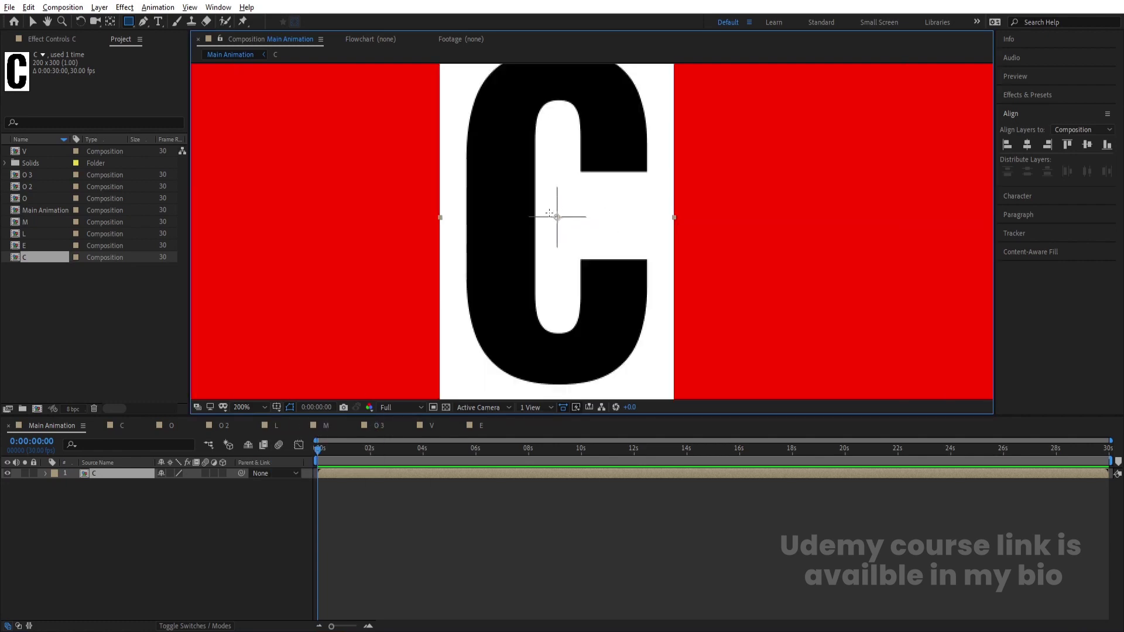
pyautogui.scroll(-1, 574, 222)
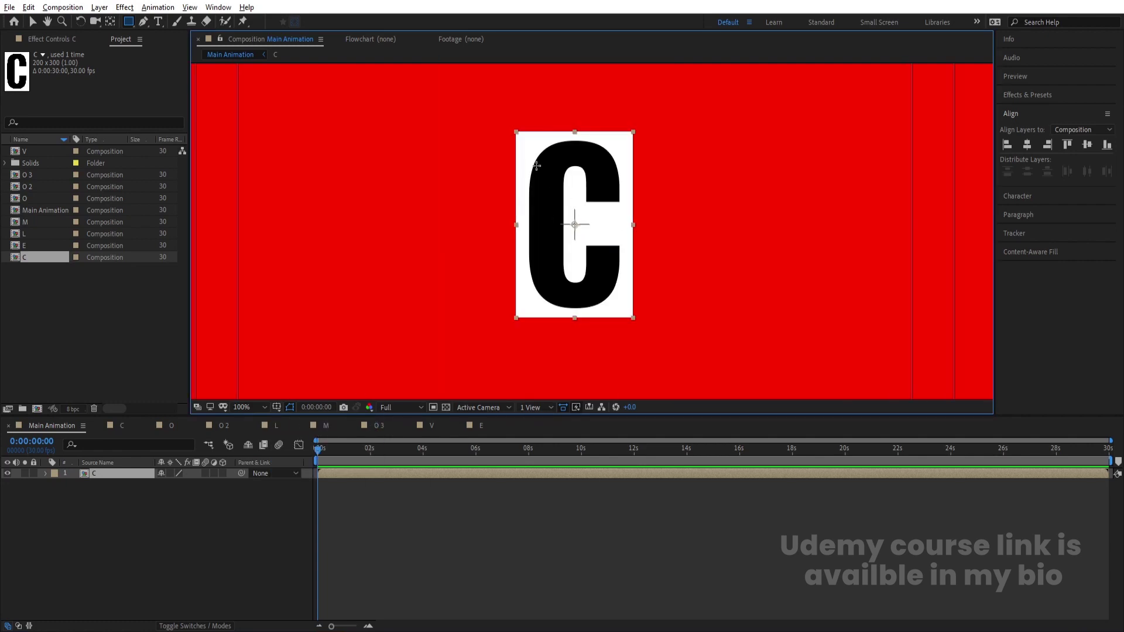
pyautogui.scroll(1, 538, 155)
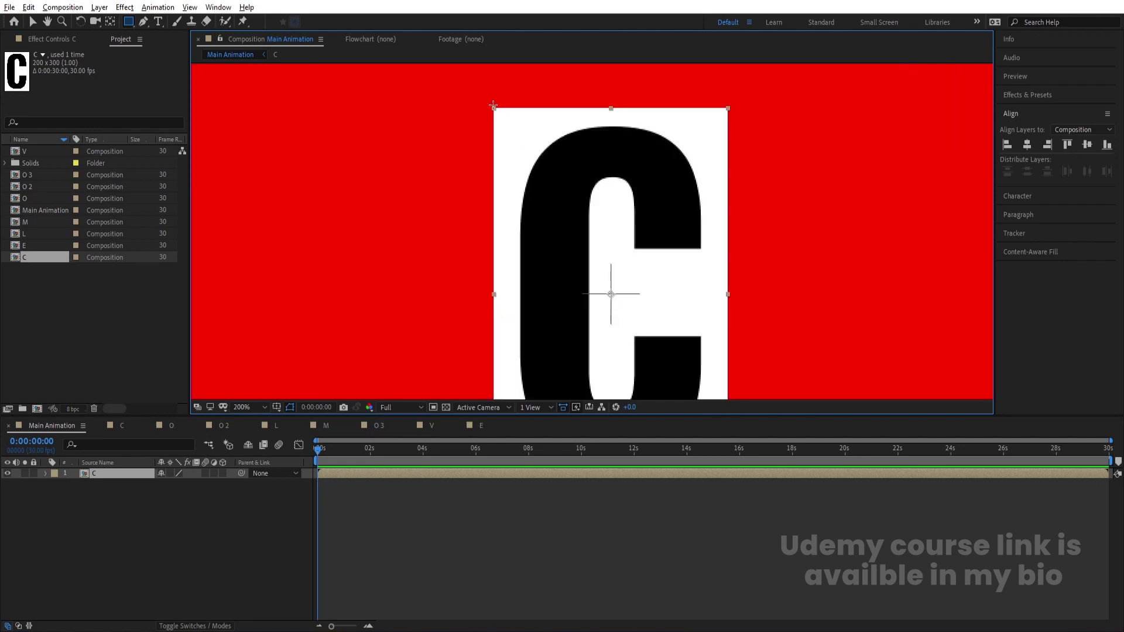
pyautogui.moveTo(491, 104); pyautogui.dragTo(730, 295)
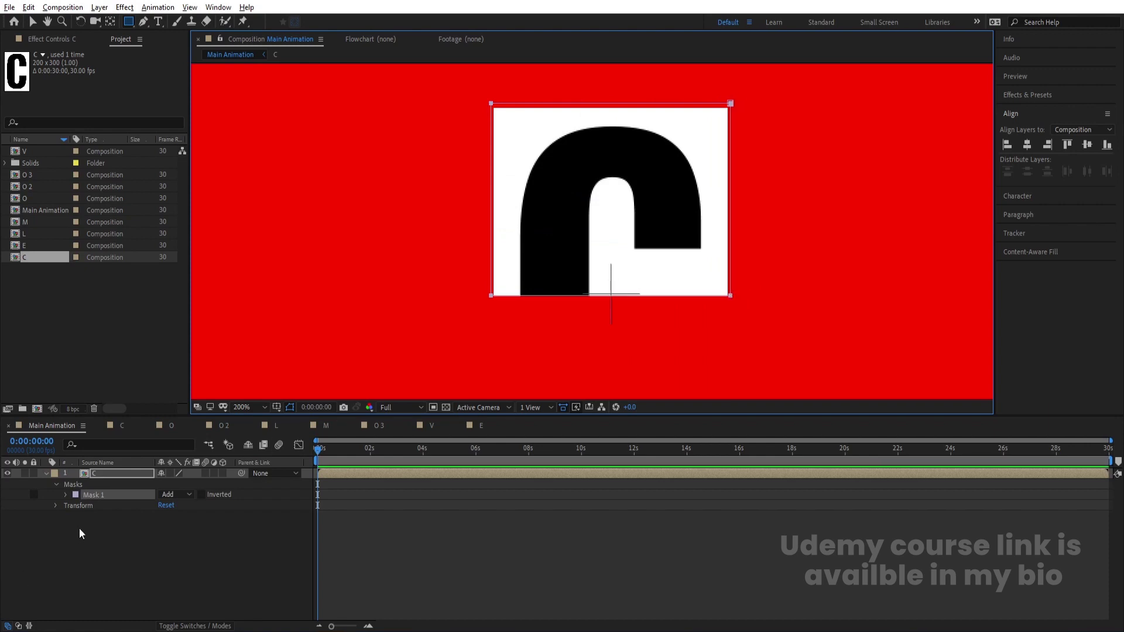
# Duplicate the C layer and invert the top copy's Mask 1 to show the bottom half
pyautogui.click(97, 476)
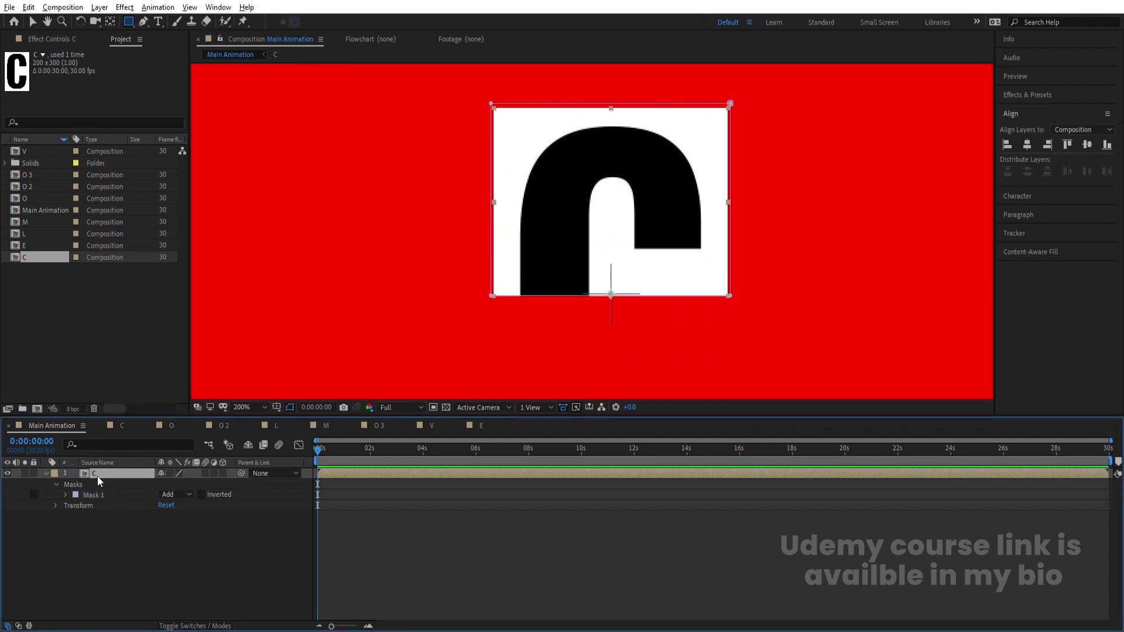
pyautogui.hotkey('ctrl', 'd')
pyautogui.press('m')
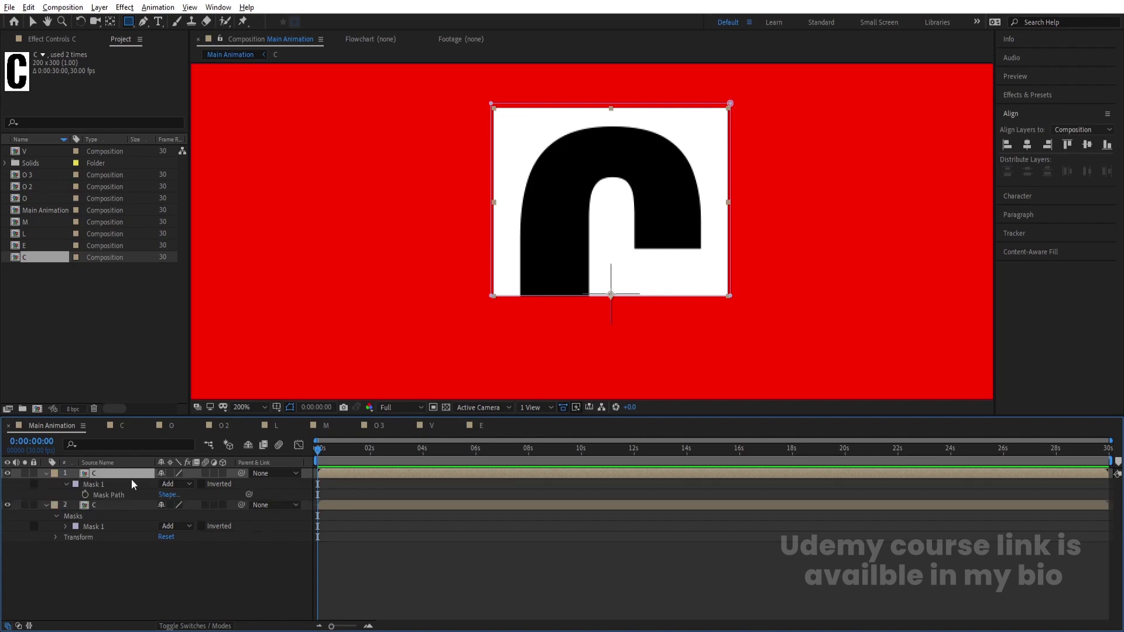
pyautogui.click(201, 484)
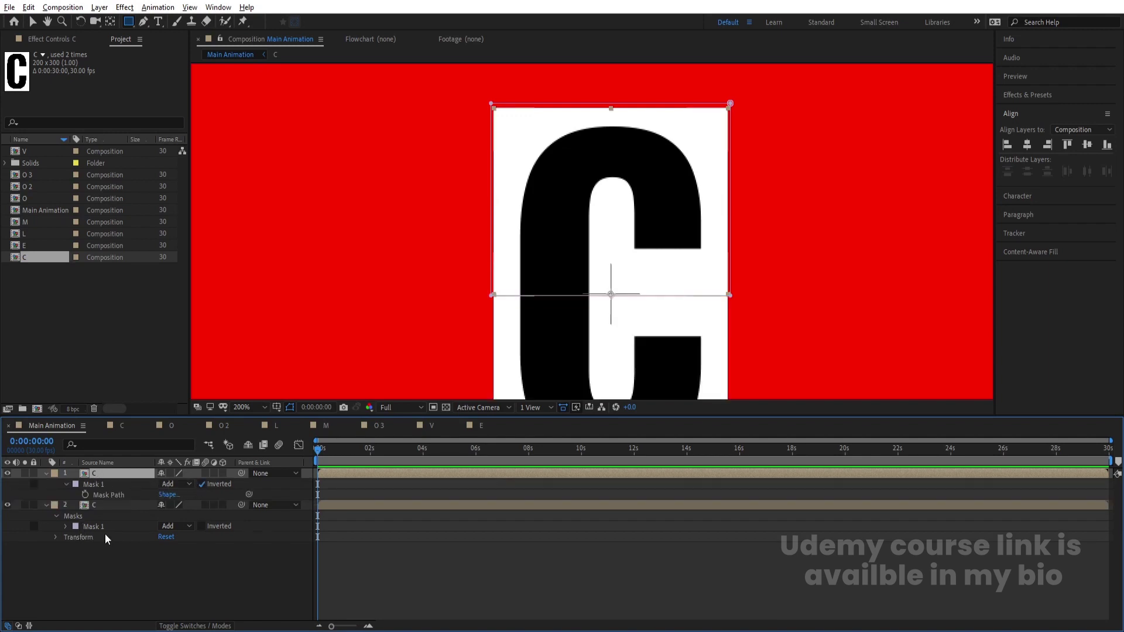
pyautogui.click(115, 505)
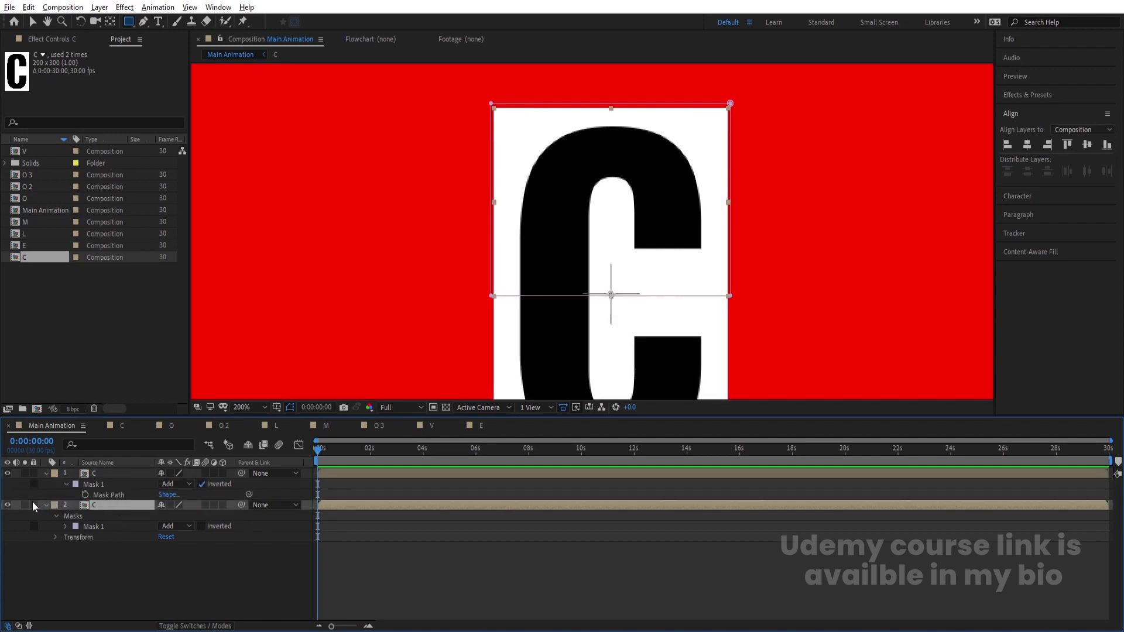
pyautogui.click(8, 505)
pyautogui.click(8, 505)
# Move the second C layer's anchor point onto its mask edge with the Pan Behind tool
pyautogui.press('y')
pyautogui.click(611, 295)
pyautogui.moveTo(611, 295); pyautogui.dragTo(584, 156)
pyautogui.scroll(3, 610, 109)
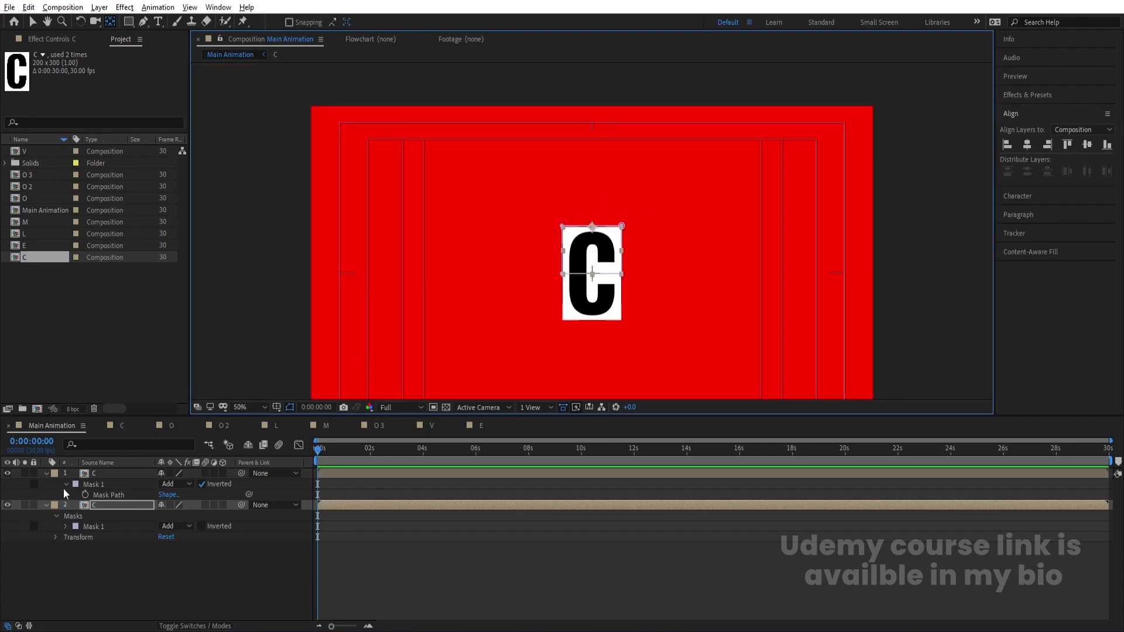
# Set the viewer zoom to Fit to show the whole composition
pyautogui.click(100, 472)
pyautogui.scroll(2, 537, 282)
pyautogui.scroll(1, 536, 281)
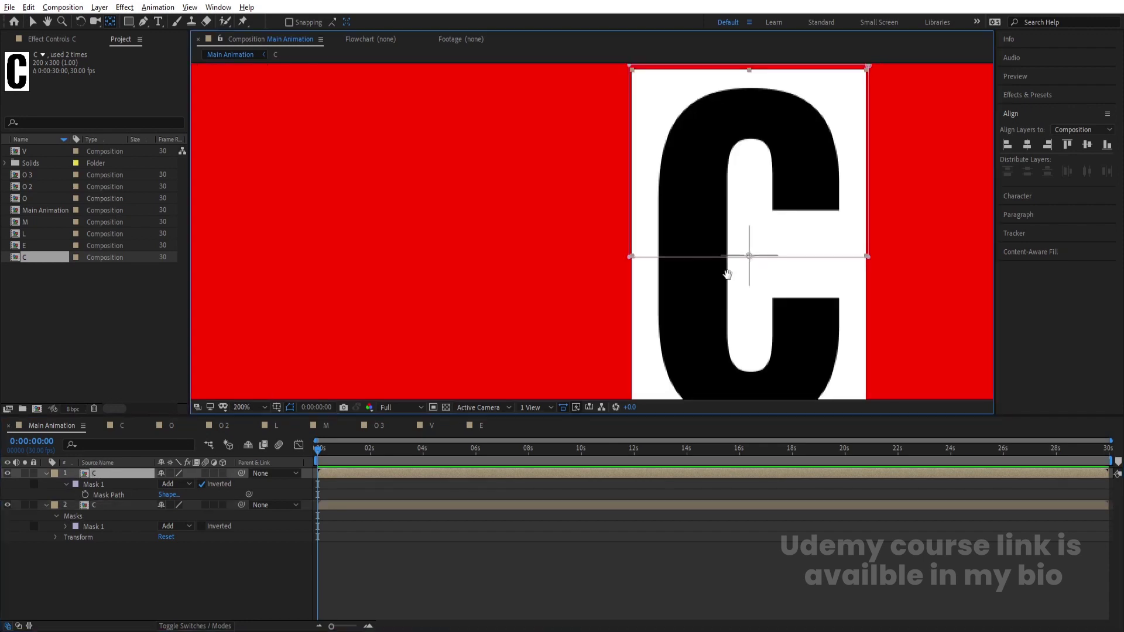
pyautogui.moveTo(755, 326); pyautogui.dragTo(527, 181)
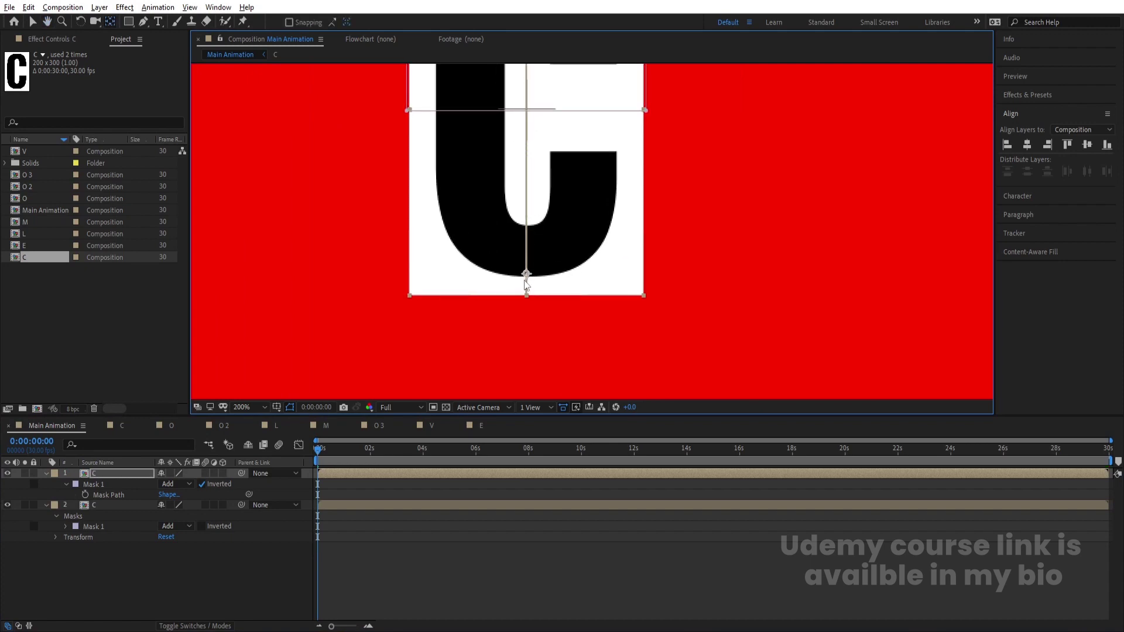
pyautogui.scroll(4, 528, 296)
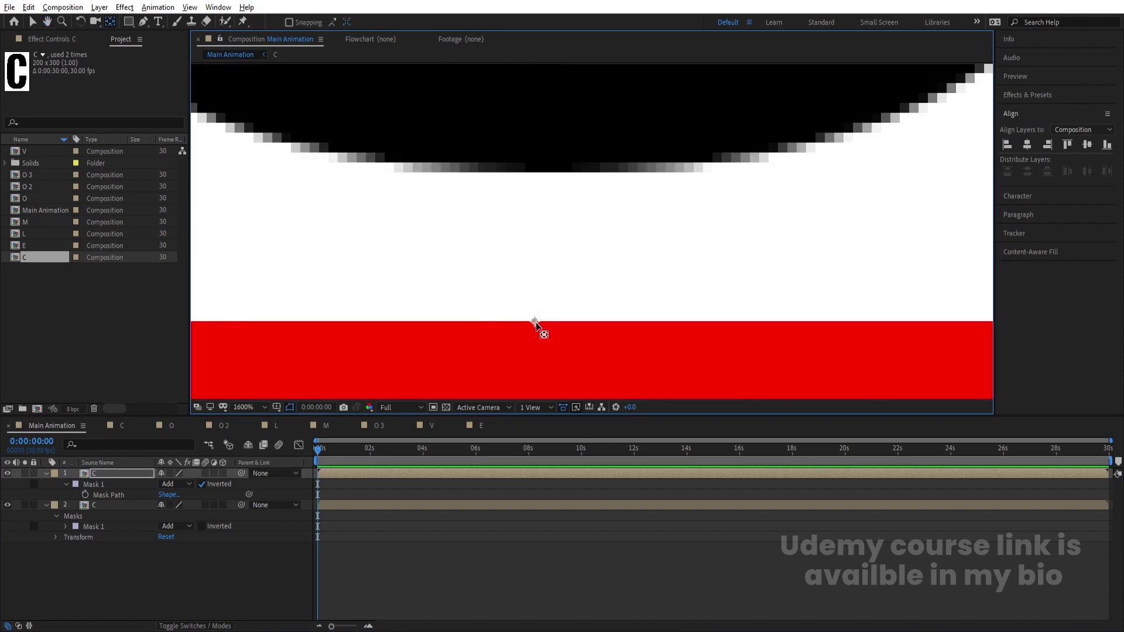
pyautogui.scroll(-4, 543, 327)
pyautogui.scroll(2, 542, 327)
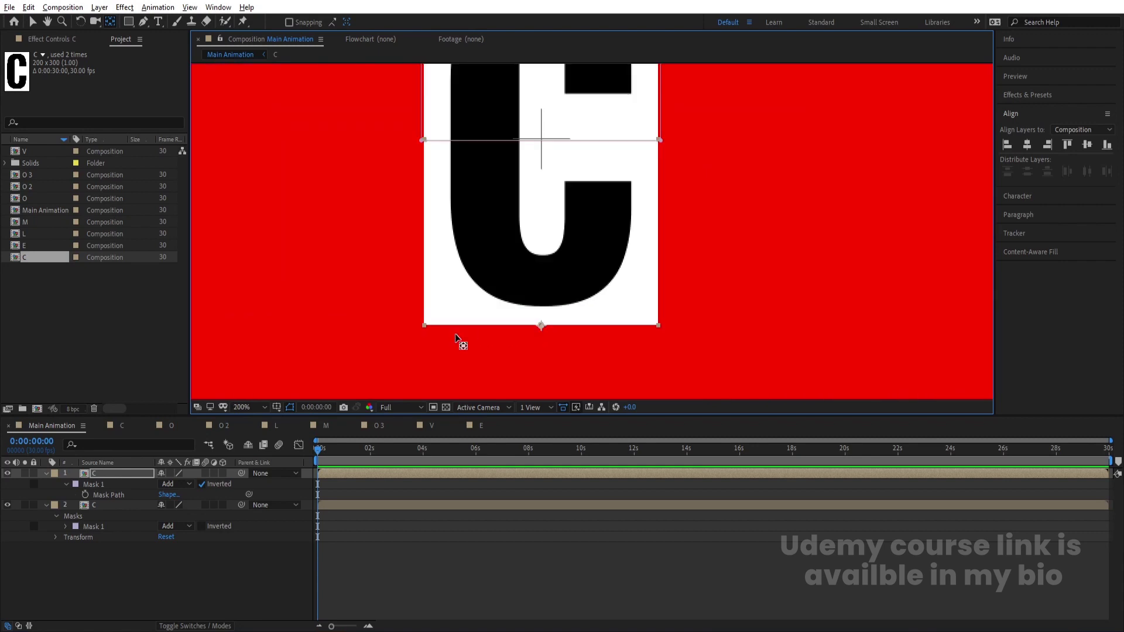
pyautogui.click(241, 407)
pyautogui.click(238, 187)
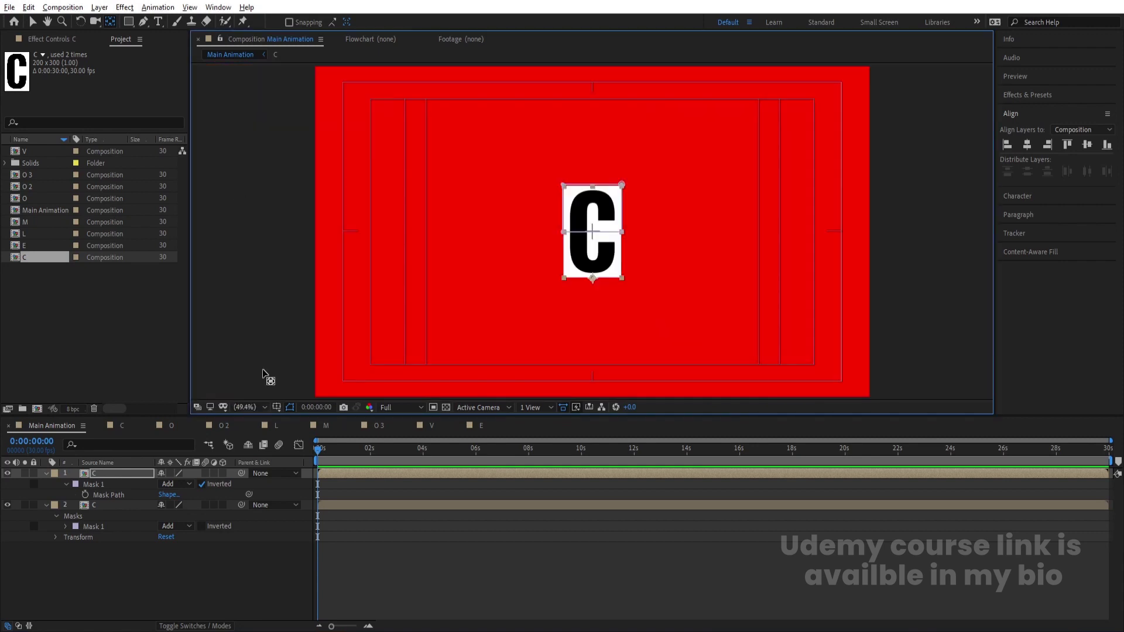
pyautogui.click(177, 557)
# Duplicate both C half layers, move the copies to layers 3–4 and label them Yellow
pyautogui.press('u')
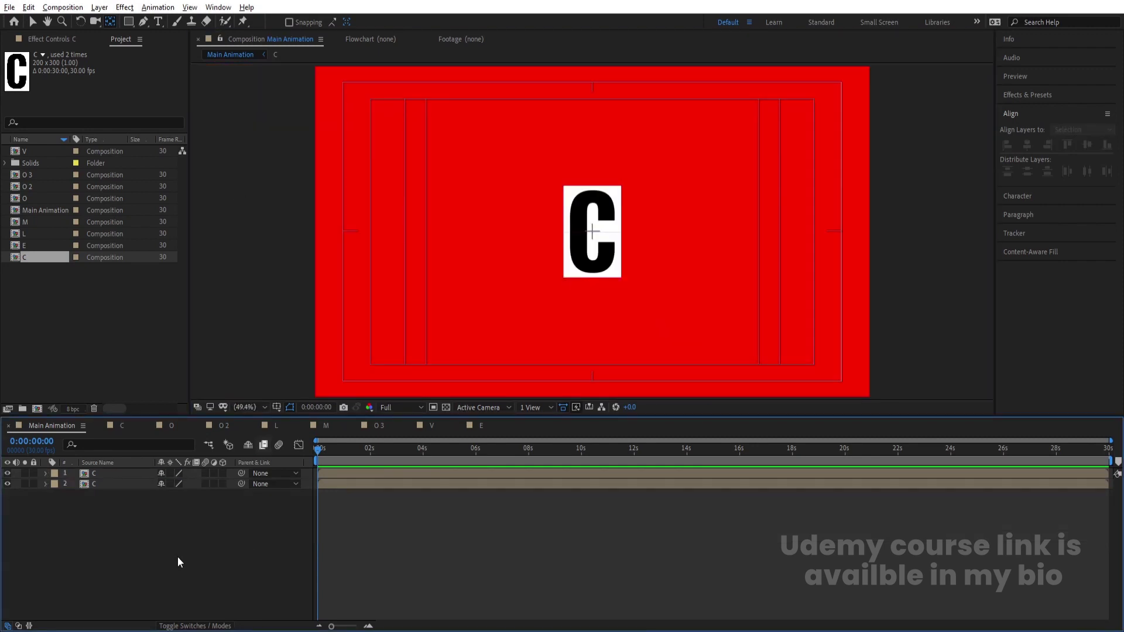
pyautogui.click(100, 482)
pyautogui.keyDown('shift'); pyautogui.click(95, 473); pyautogui.keyUp('shift')
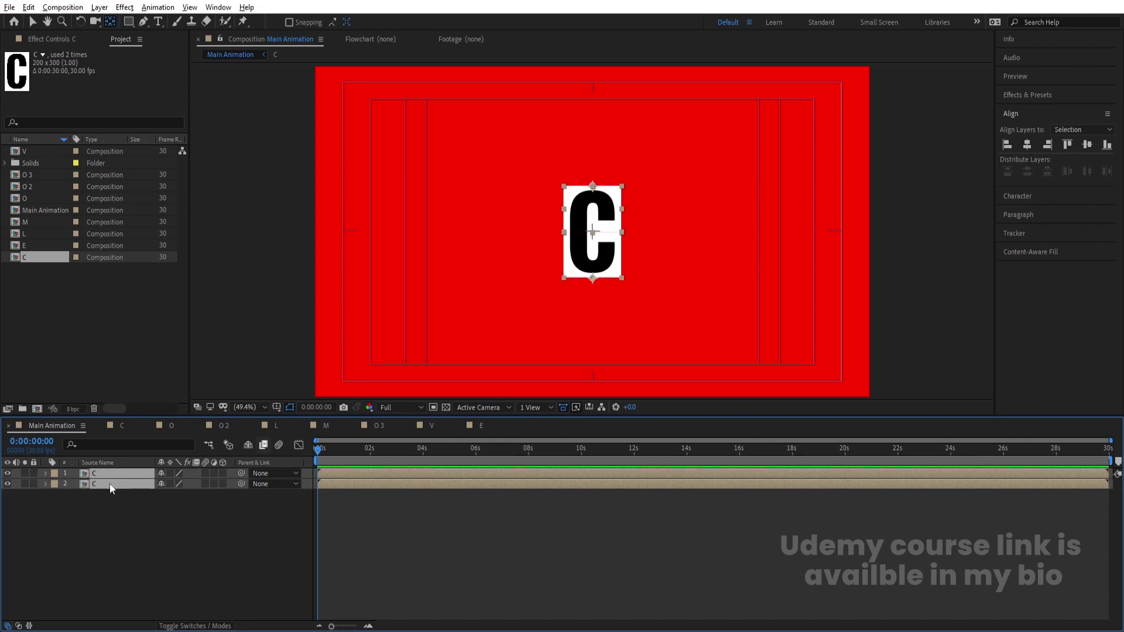
pyautogui.hotkey('ctrl', 'd')
pyautogui.moveTo(110, 484); pyautogui.dragTo(117, 533)
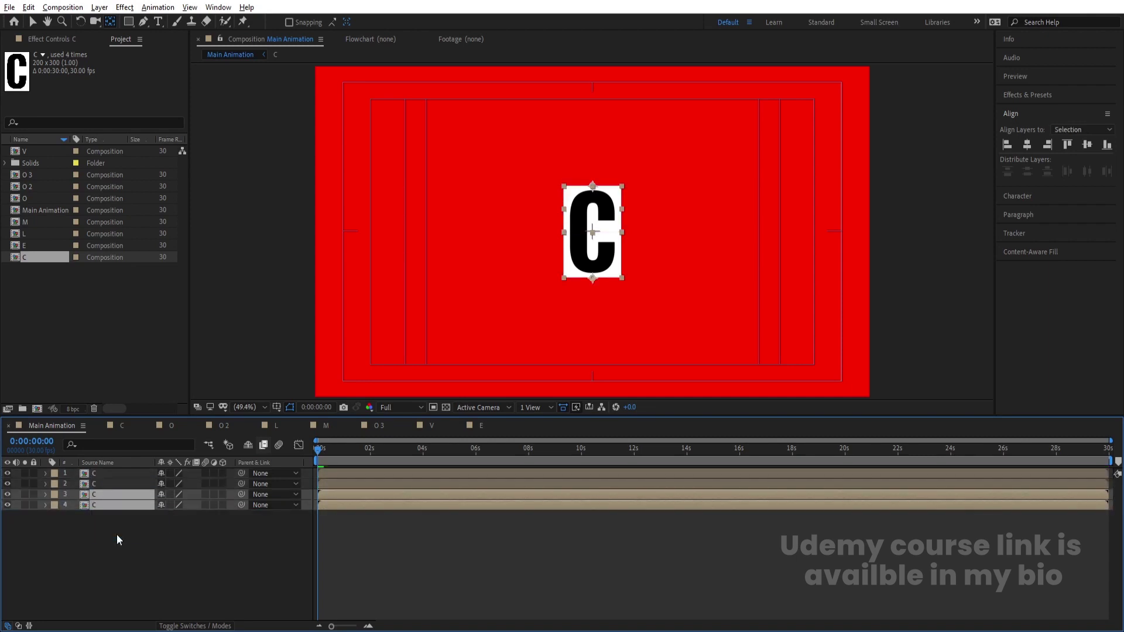
pyautogui.click(55, 498)
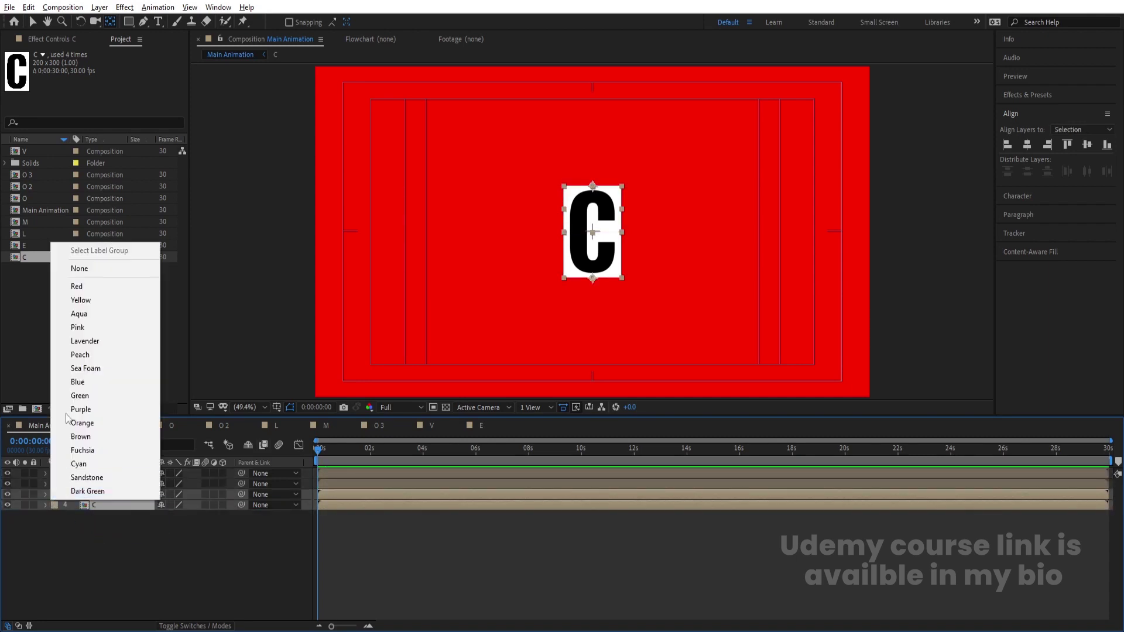
pyautogui.click(88, 301)
pyautogui.click(193, 561)
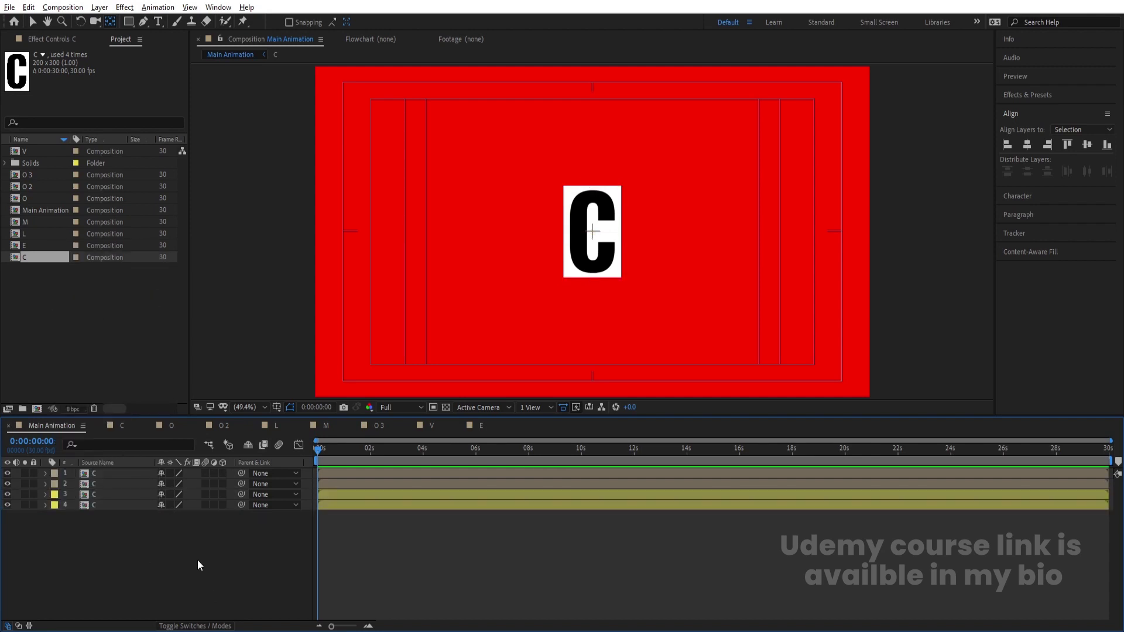
# Look up 'Move' in the Cool/Move note and select the M composition in the Project panel
pyautogui.click(83, 496)
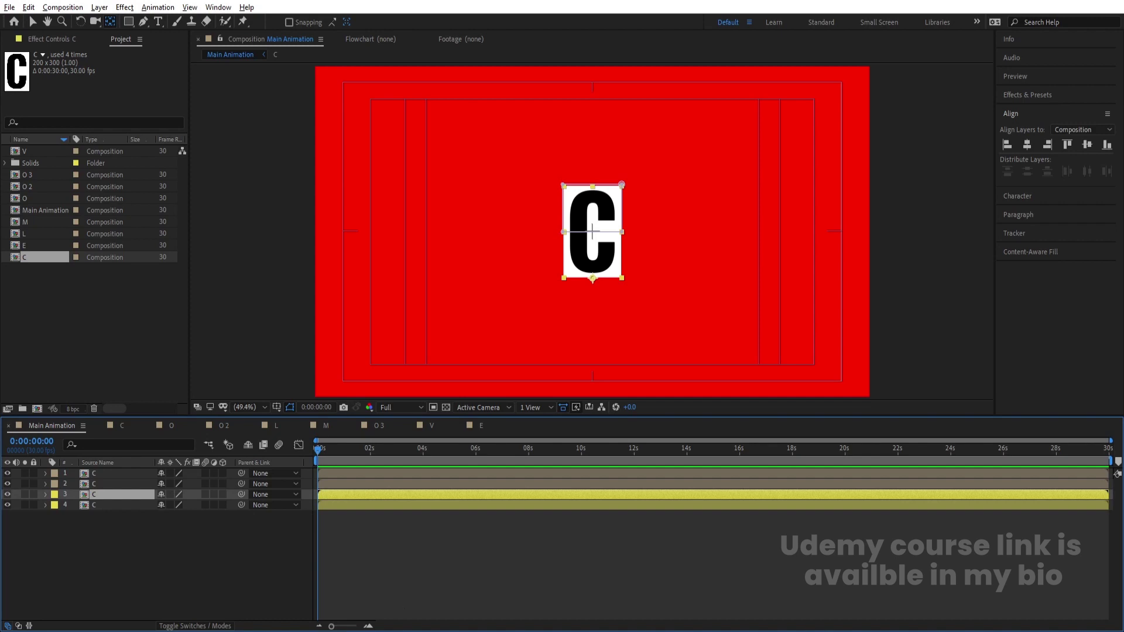
pyautogui.hotkey('alt', 'Tab')
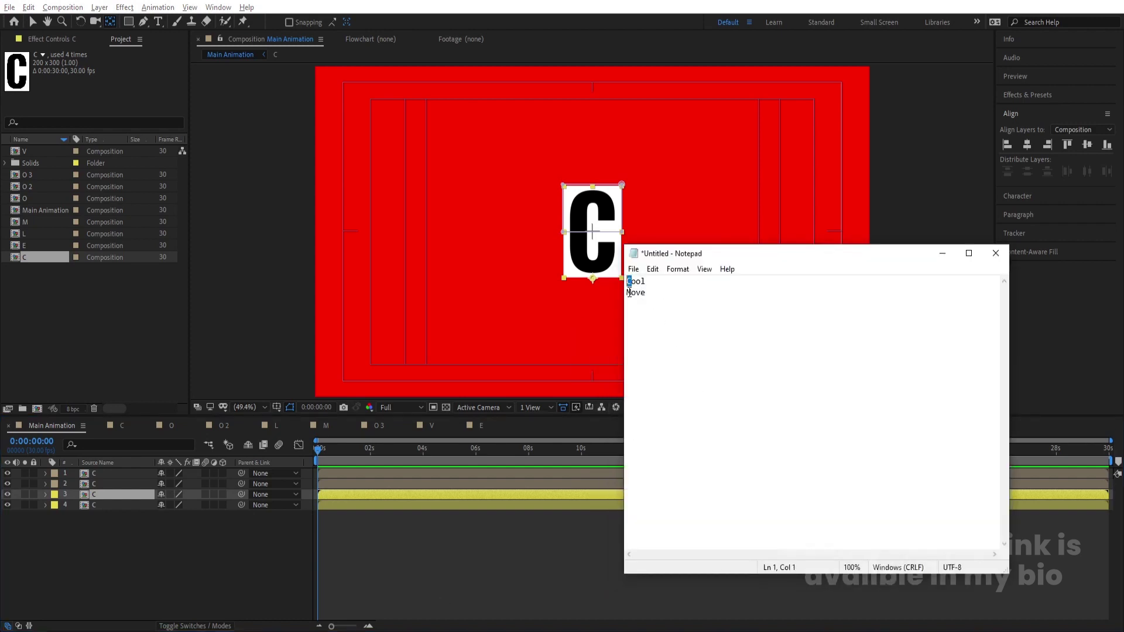
pyautogui.doubleClick(629, 293)
pyautogui.click(136, 511)
pyautogui.click(27, 223)
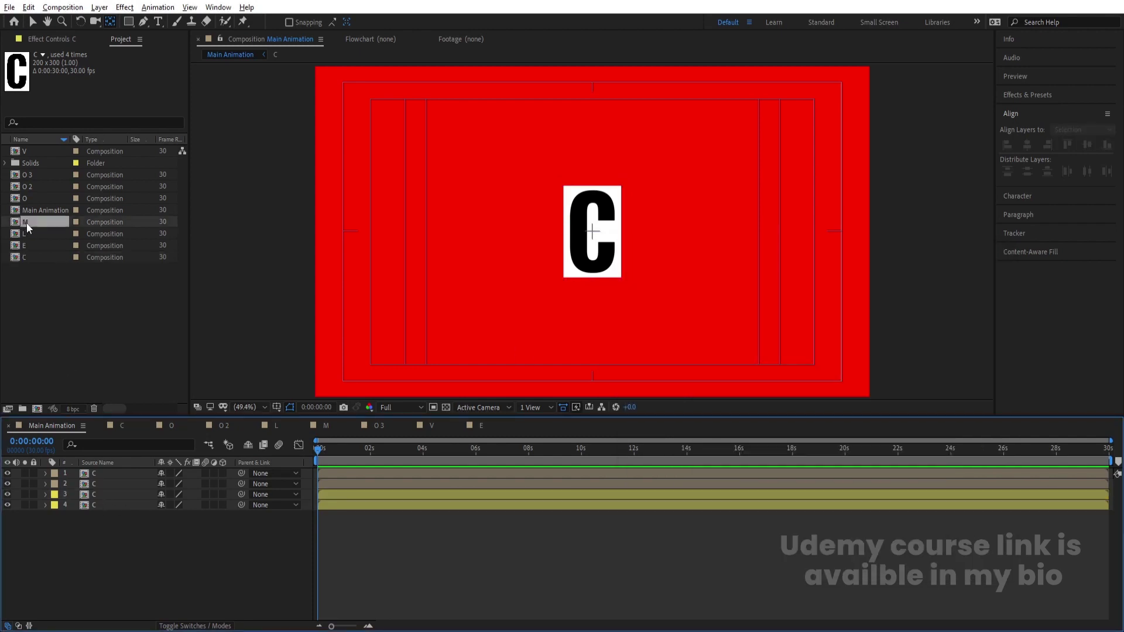
# Replace the source of layers 3–4 with the M composition
pyautogui.click(97, 495)
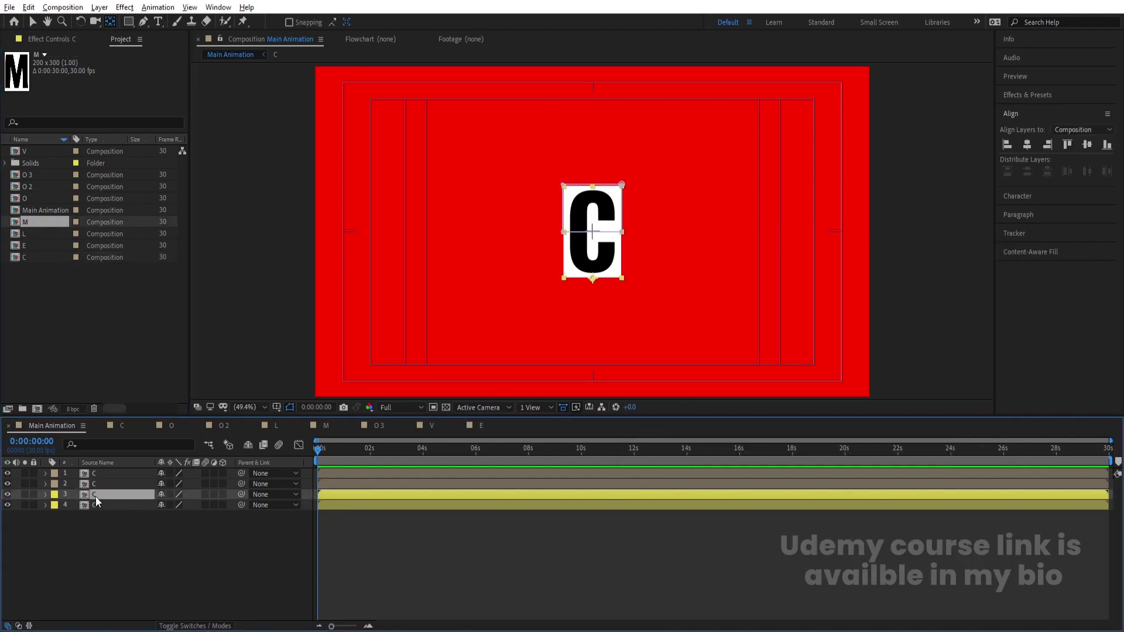
pyautogui.keyDown('shift'); pyautogui.click(105, 501); pyautogui.keyUp('shift')
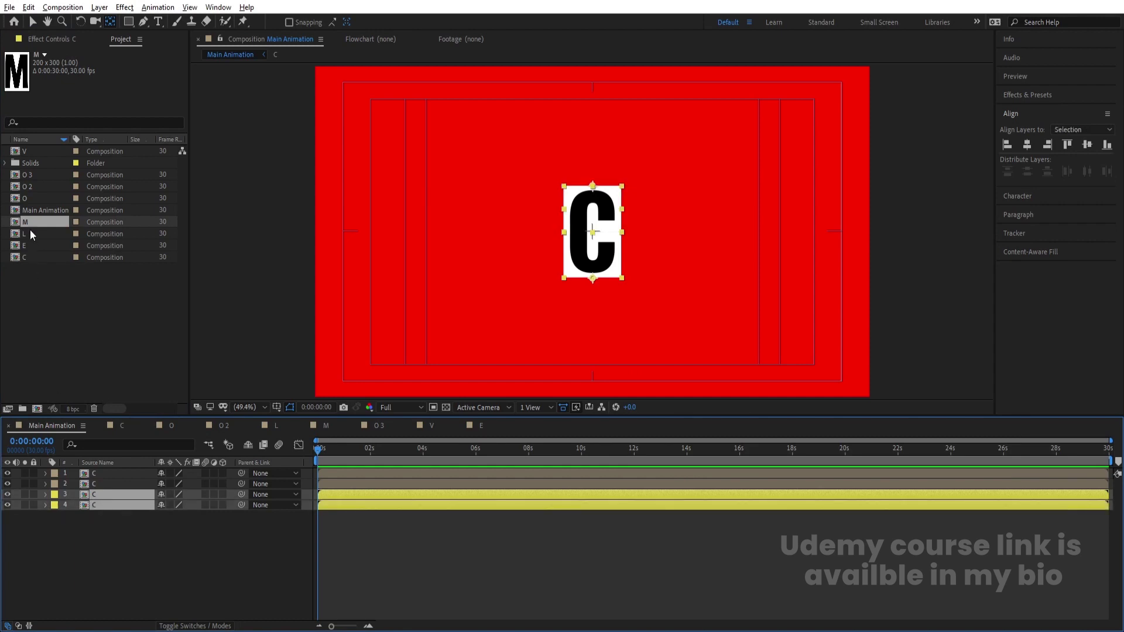
pyautogui.moveTo(28, 223); pyautogui.dragTo(93, 452)
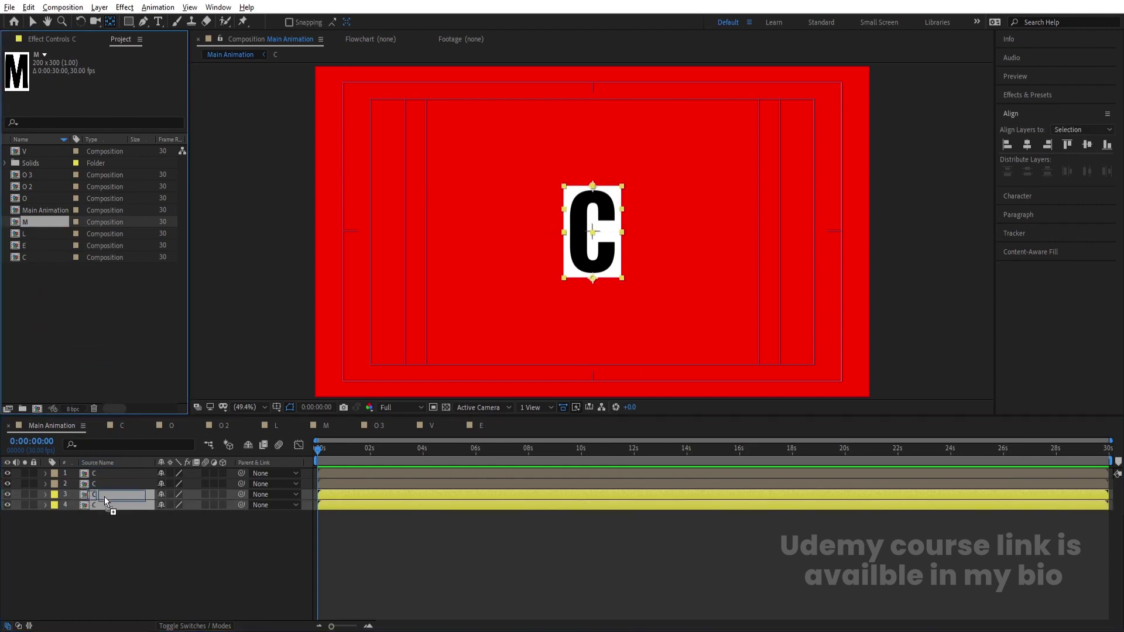
pyautogui.moveTo(105, 496); pyautogui.dragTo(104, 496)
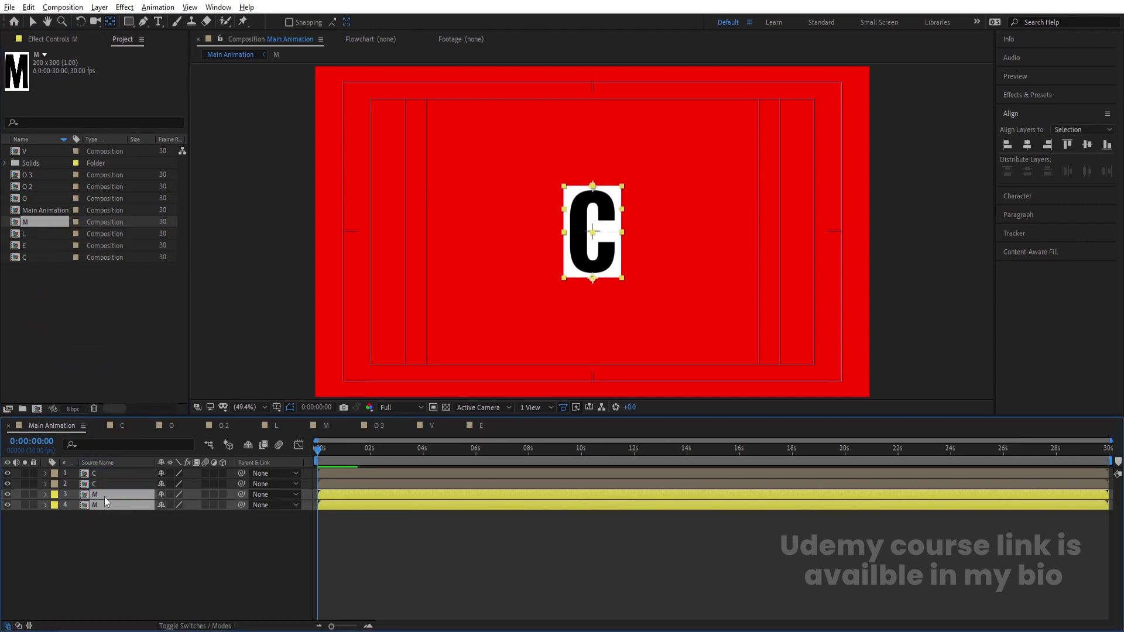
# Toggle layer visibility to check the M halves, then select all four layers
pyautogui.click(7, 473)
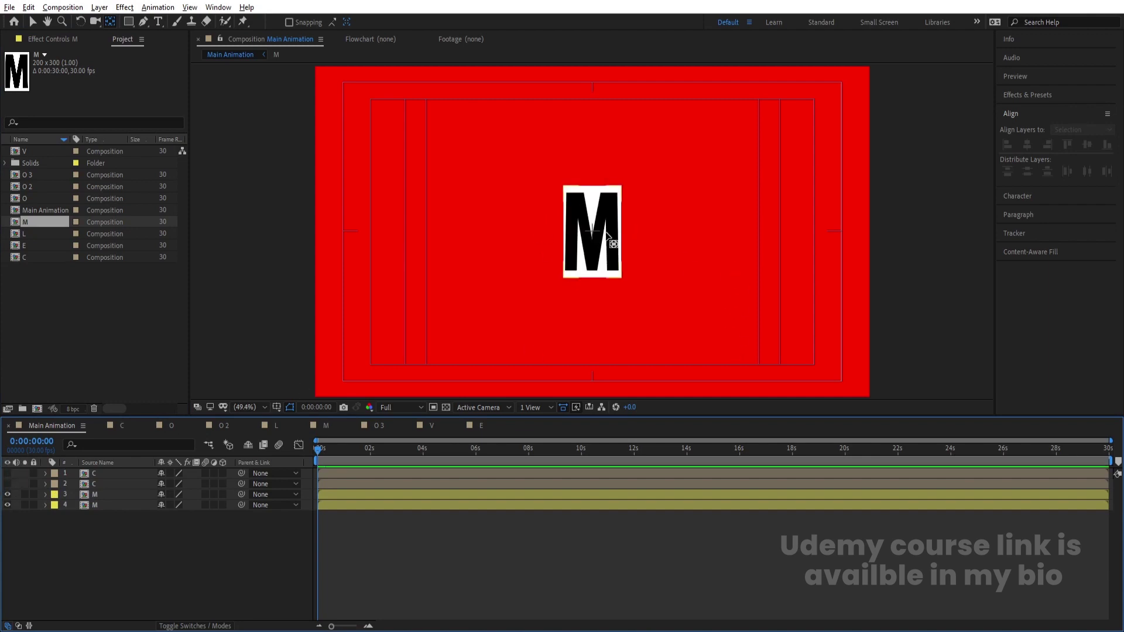
pyautogui.click(7, 495)
pyautogui.click(7, 497)
pyautogui.click(7, 505)
pyautogui.click(7, 504)
pyautogui.moveTo(7, 492); pyautogui.dragTo(7, 473)
pyautogui.hotkey('ctrl', 'a')
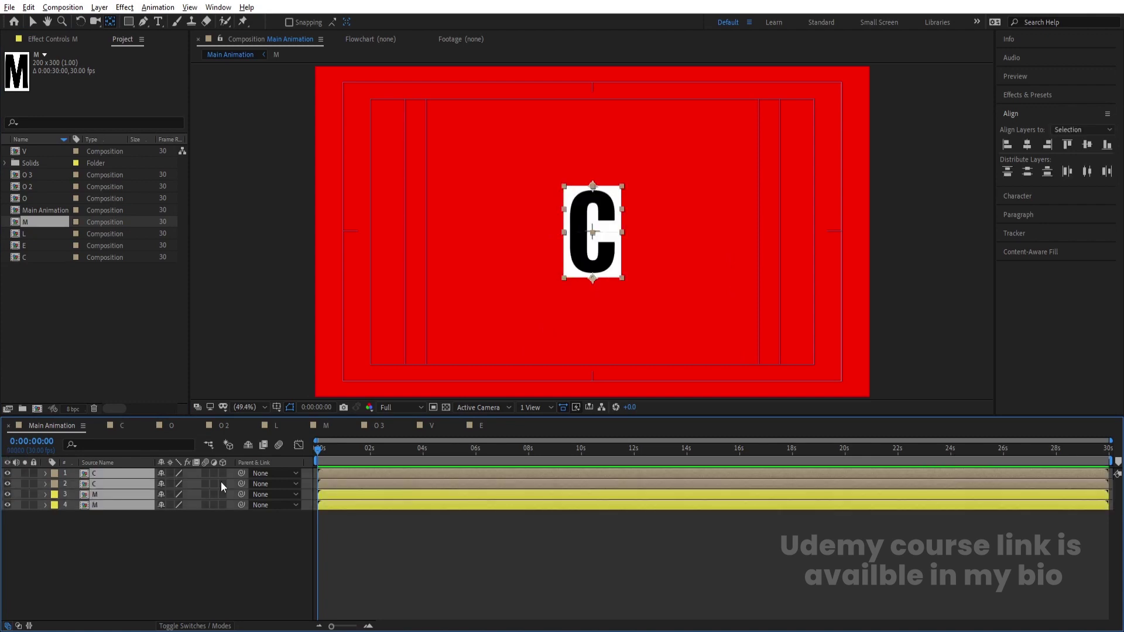
# Make all four layers 3D and keyframe both C halves' X Rotation at 0° at 0s
pyautogui.click(224, 473)
pyautogui.click(170, 542)
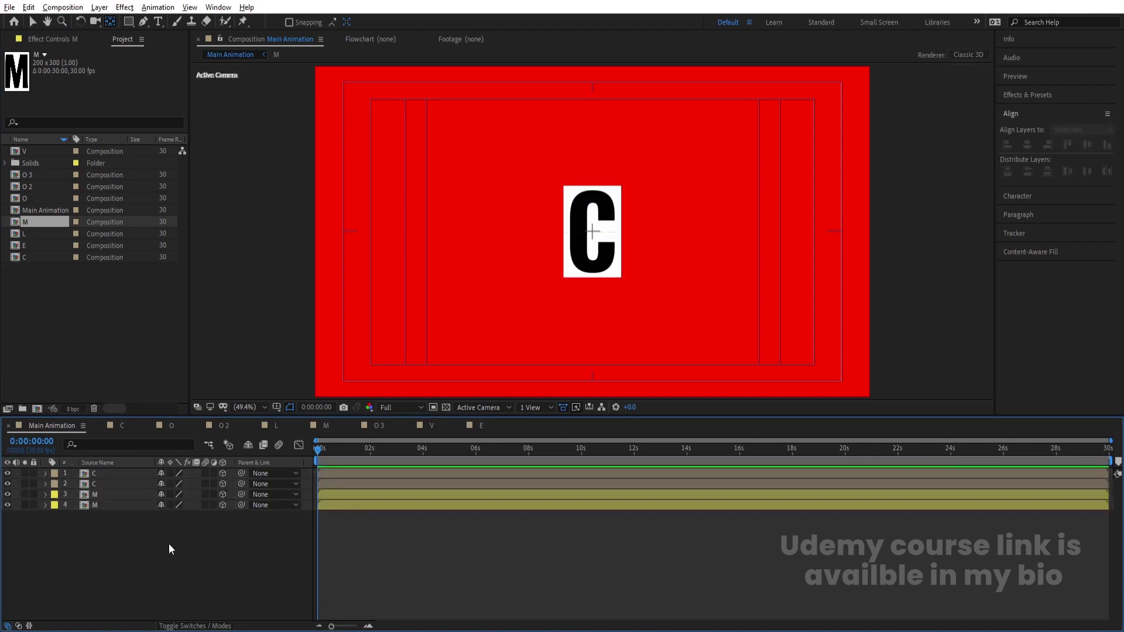
pyautogui.click(110, 483)
pyautogui.keyDown('ctrl'); pyautogui.click(94, 472); pyautogui.keyUp('ctrl')
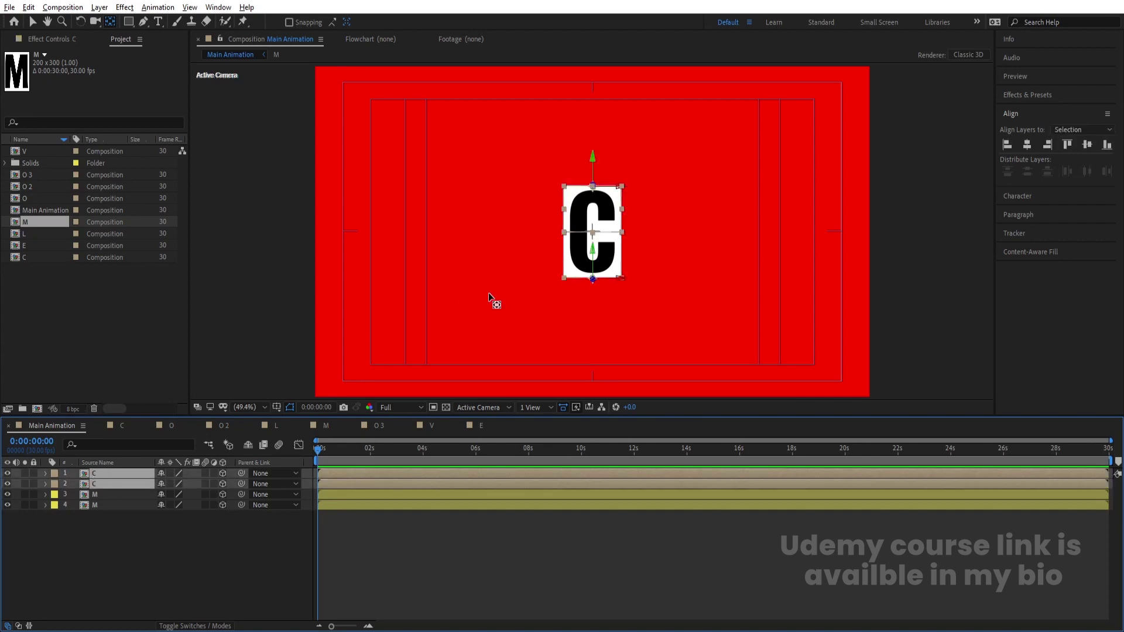
pyautogui.press('r')
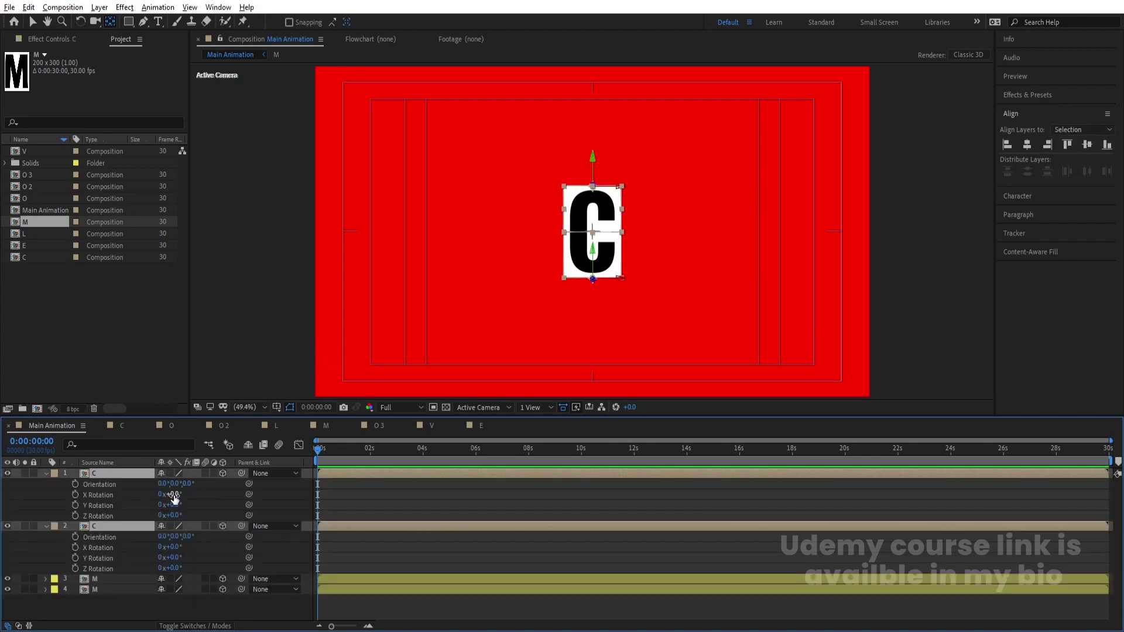
pyautogui.moveTo(173, 497); pyautogui.dragTo(121, 494)
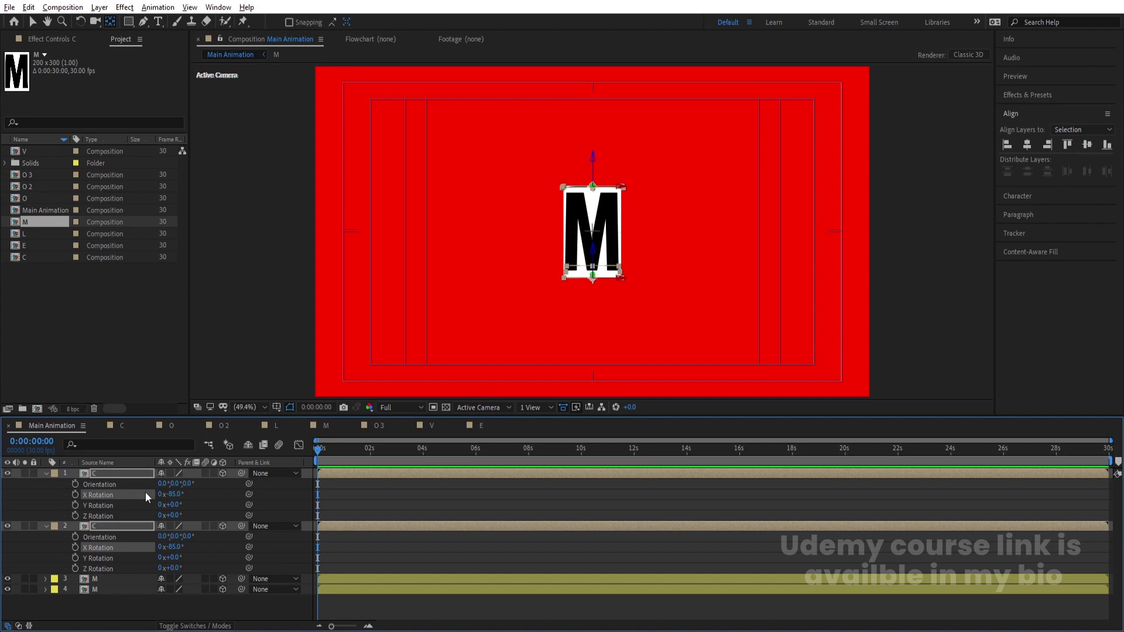
pyautogui.hotkey('ctrl', 'z')
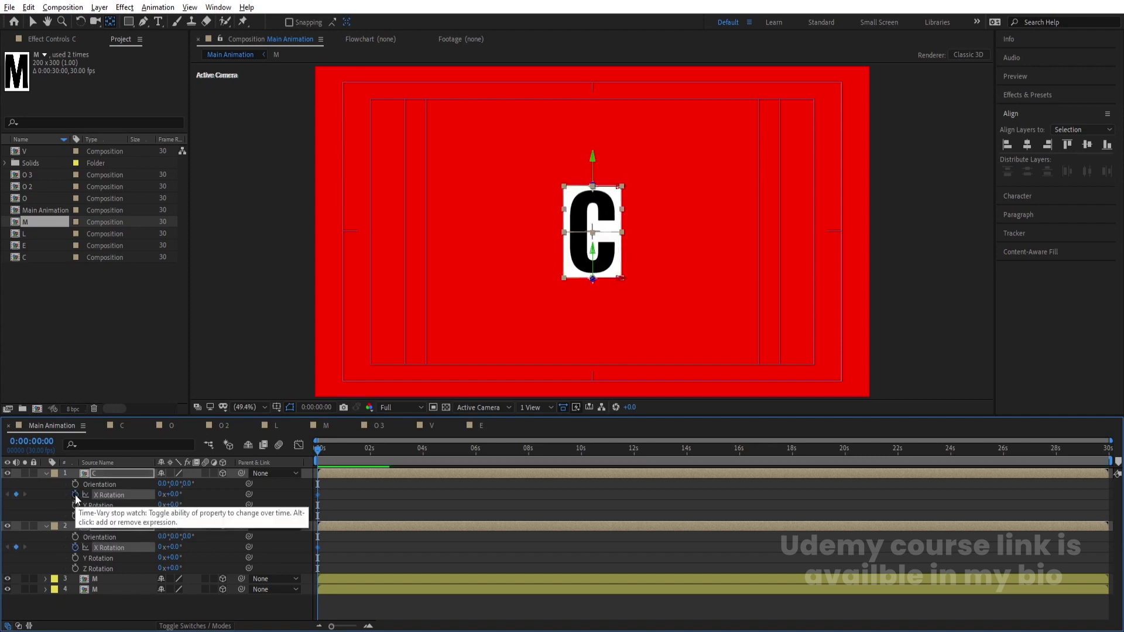
pyautogui.click(75, 494)
# Zoom the timeline in and move the current time to the 1-second mark
pyautogui.press('u')
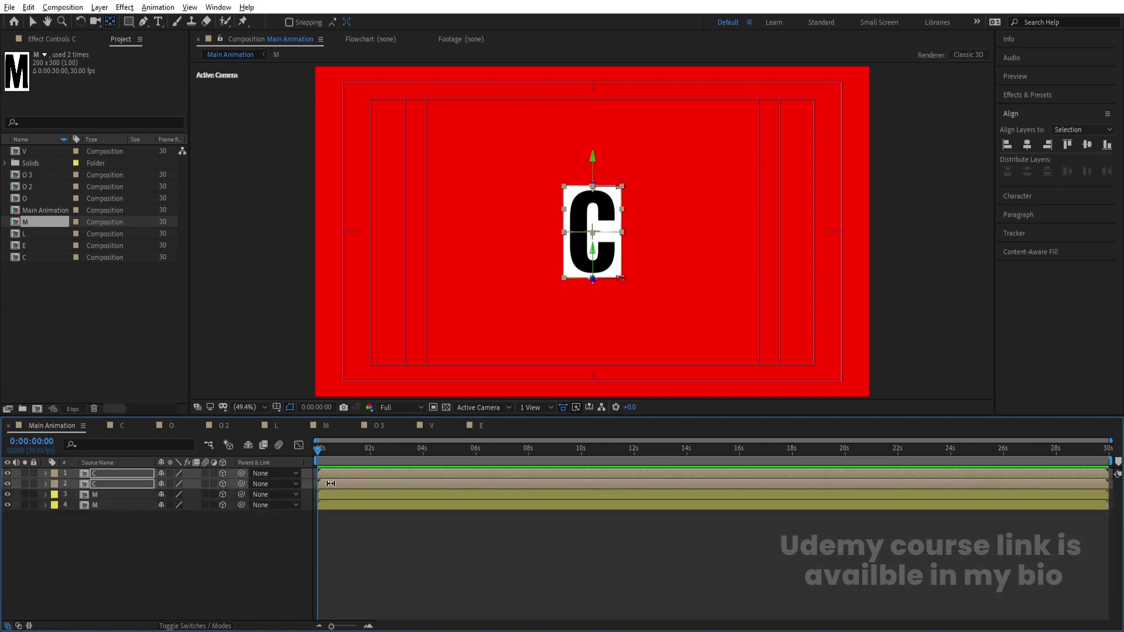
pyautogui.press('u')
pyautogui.press('u')
pyautogui.press('=')
pyautogui.press('=')
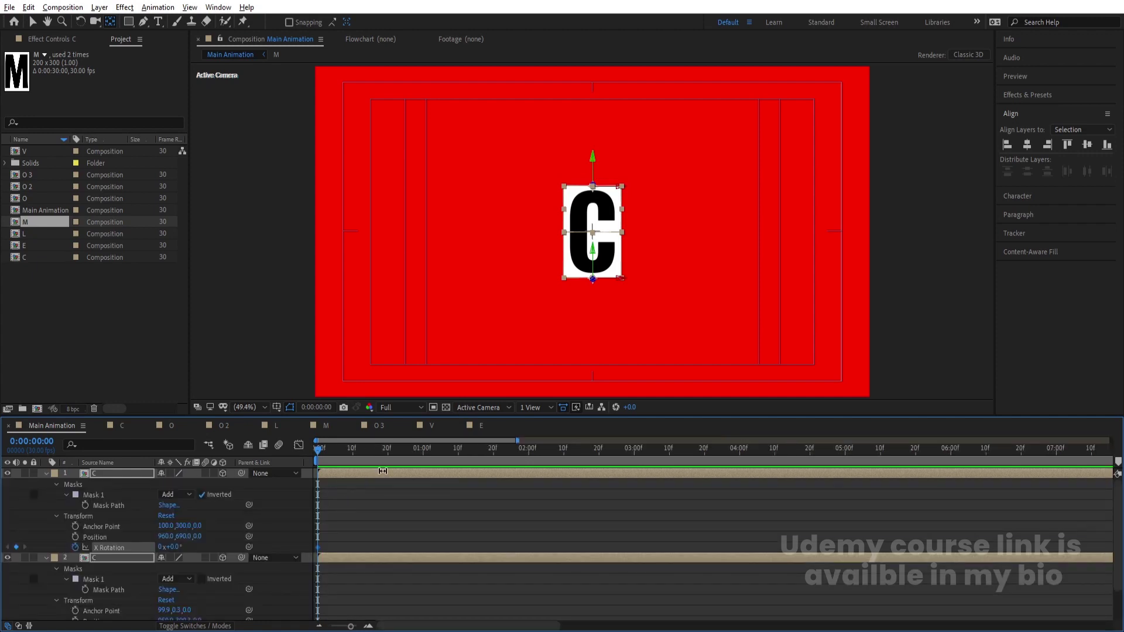
pyautogui.click(423, 448)
pyautogui.click(391, 485)
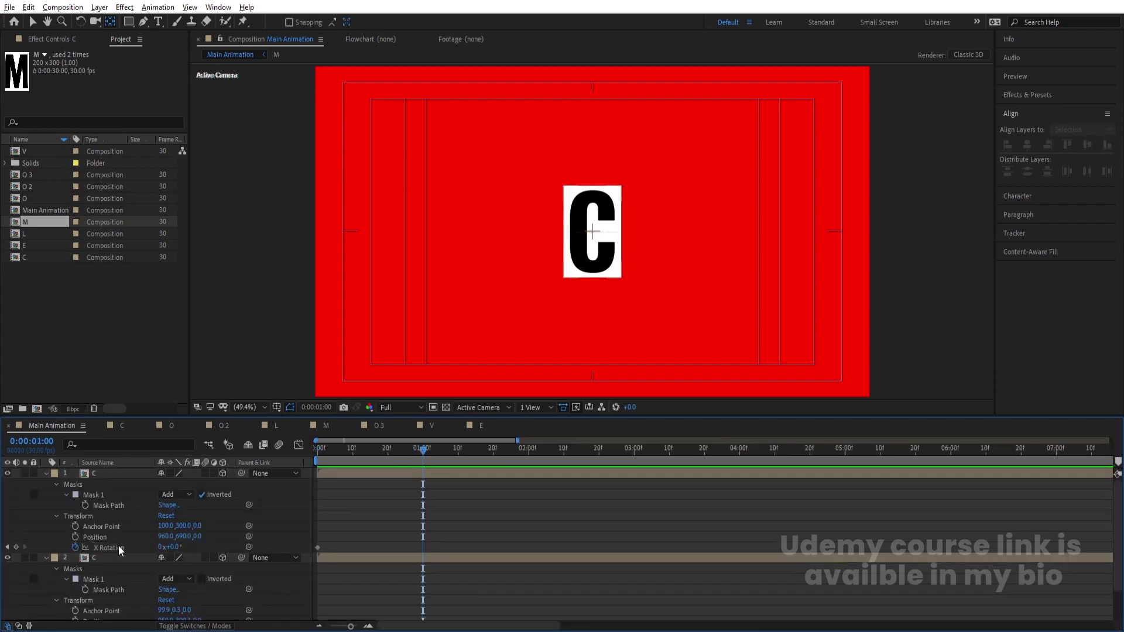
pyautogui.moveTo(173, 548); pyautogui.dragTo(206, 540)
pyautogui.hotkey('ctrl', 'z')
# Set the top C half's X Rotation to 1 revolution at 1:00 and preview the flip
pyautogui.click(25, 473)
pyautogui.click(85, 473)
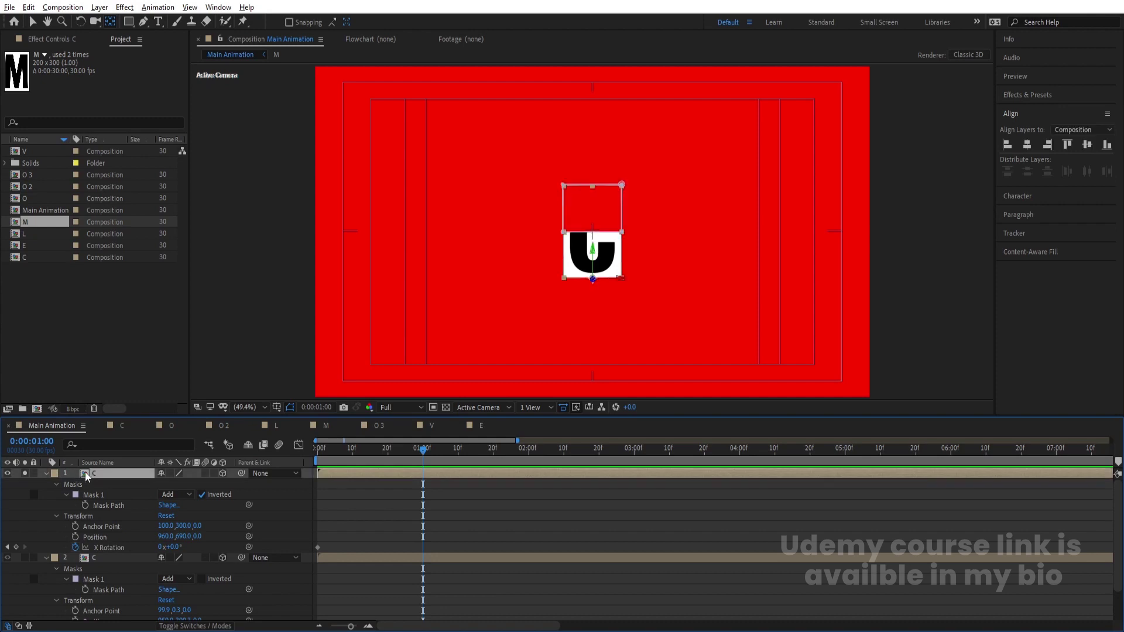
pyautogui.moveTo(177, 548); pyautogui.dragTo(138, 548)
pyautogui.hotkey('ctrl', 'z')
pyautogui.click(161, 548)
pyautogui.write('1')
pyautogui.press('Return')
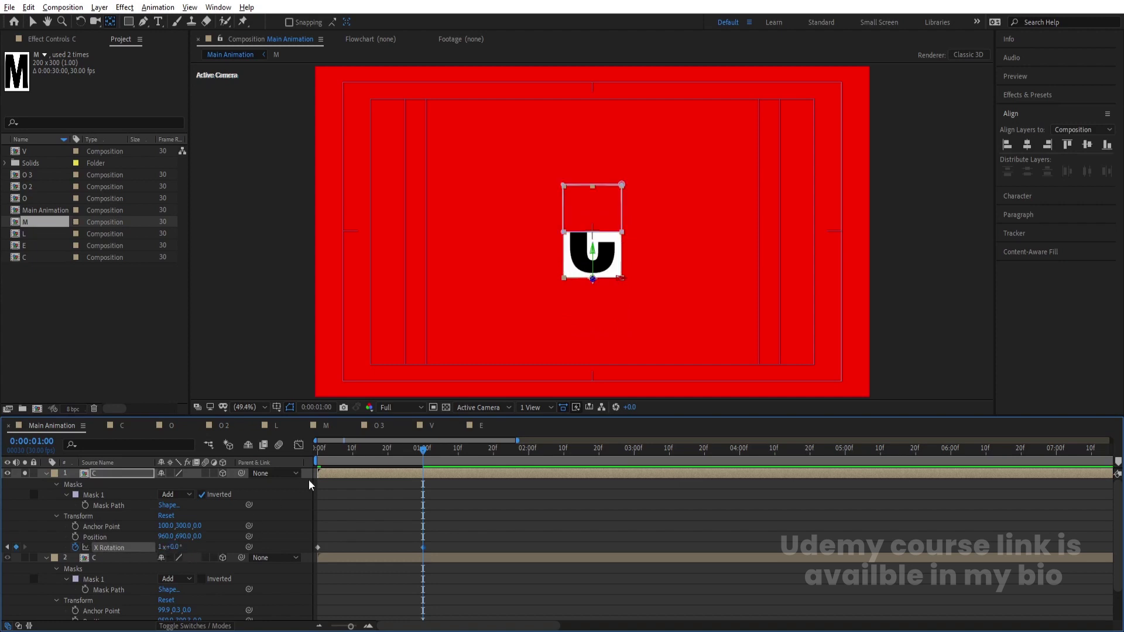
pyautogui.press('space')
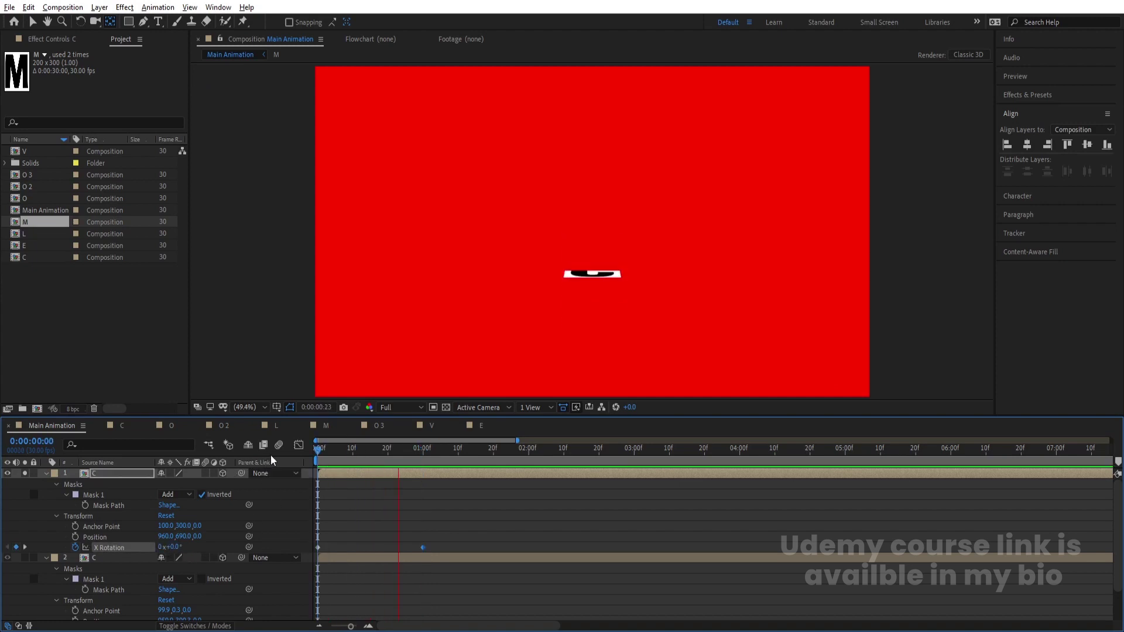
pyautogui.press('space')
pyautogui.moveTo(417, 462); pyautogui.dragTo(289, 462)
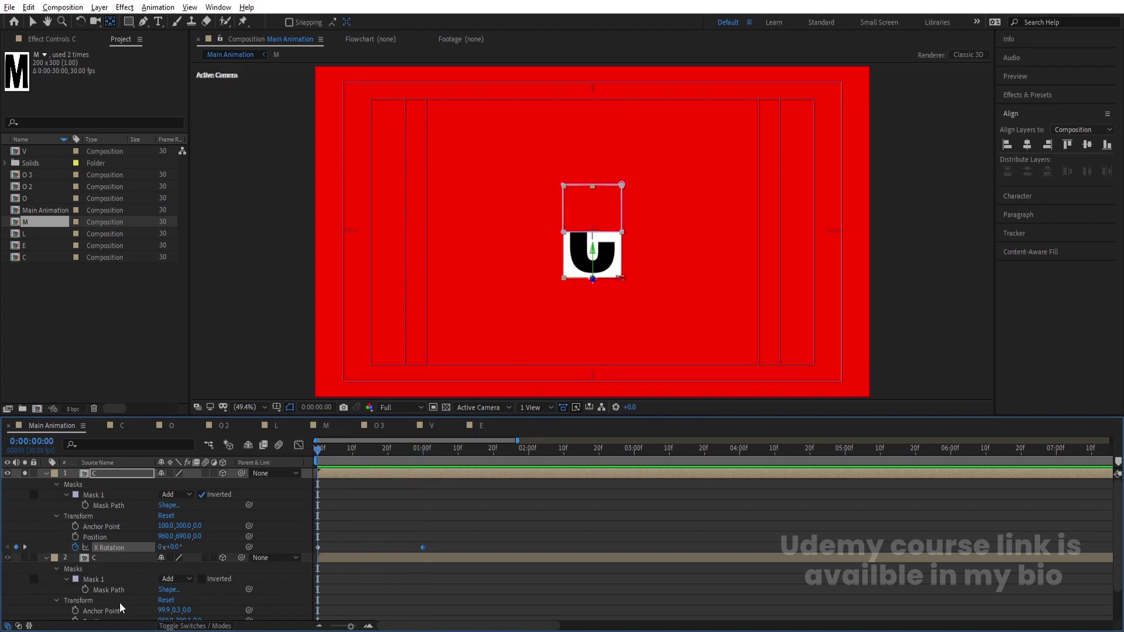
# Set the bottom C half's X Rotation to -1 revolution at 1:00 and preview
pyautogui.click(102, 561)
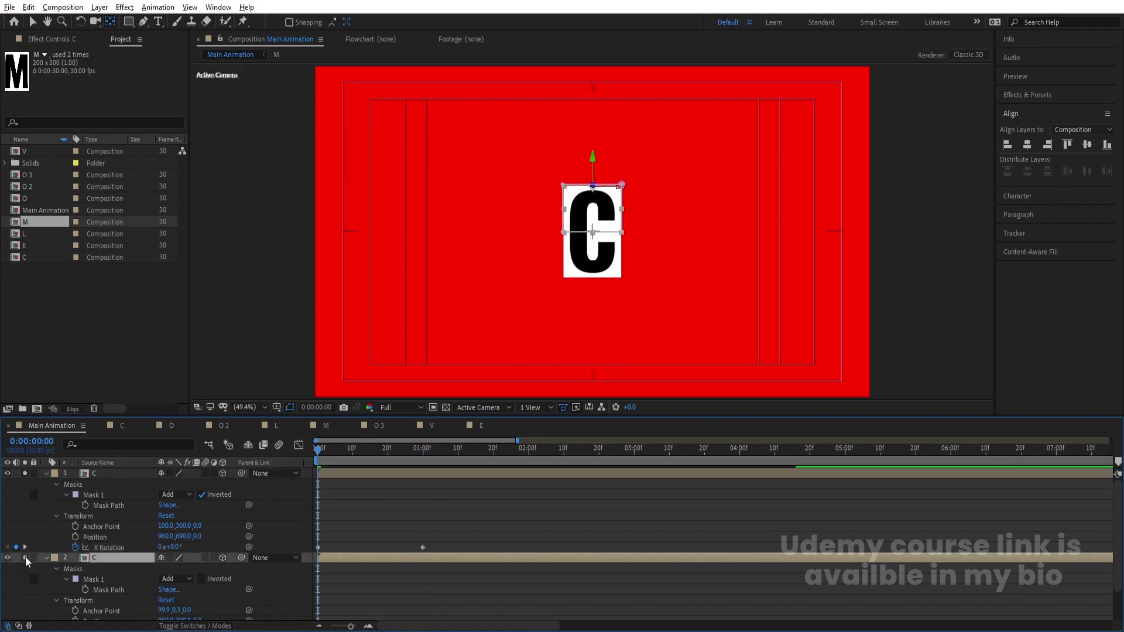
pyautogui.scroll(-2, 26, 557)
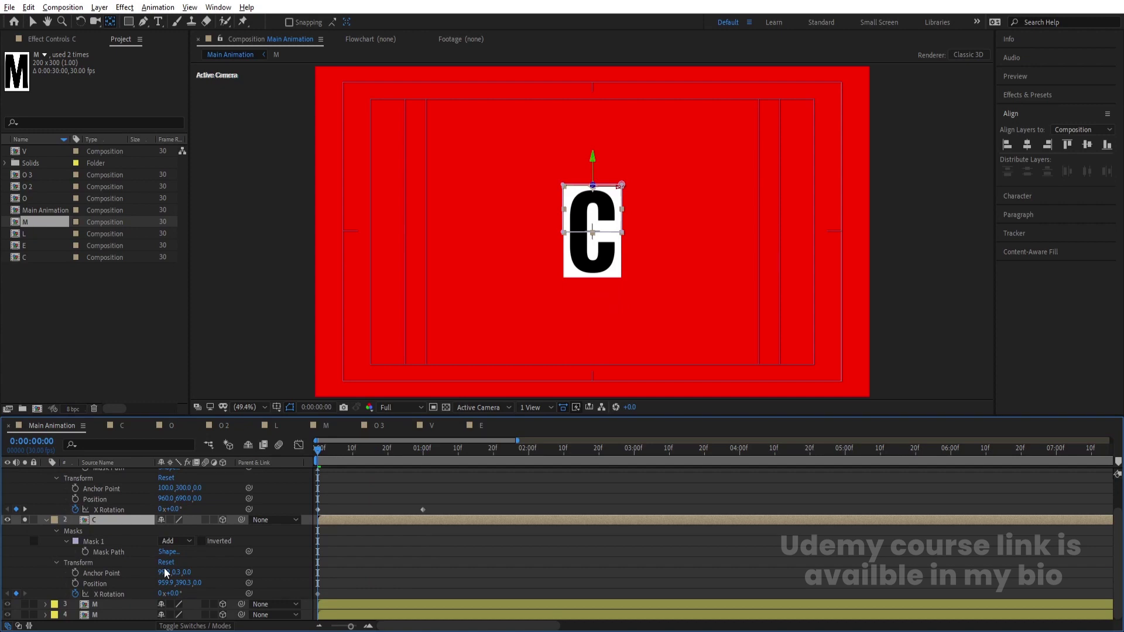
pyautogui.press('k')
pyautogui.click(161, 594)
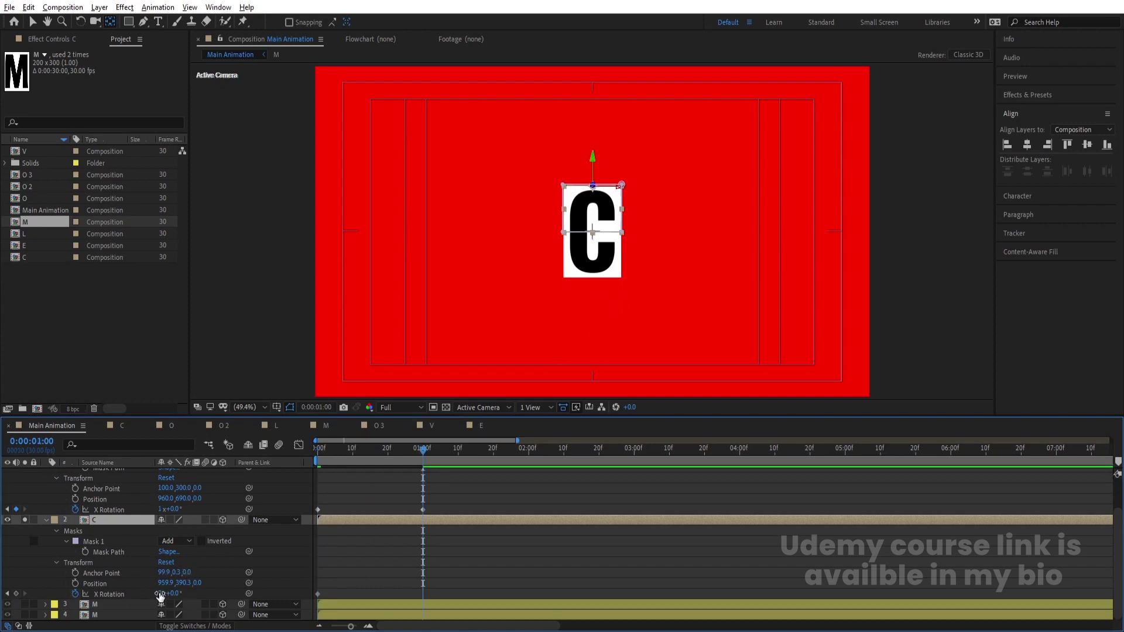
pyautogui.write('-1')
pyautogui.press('Return')
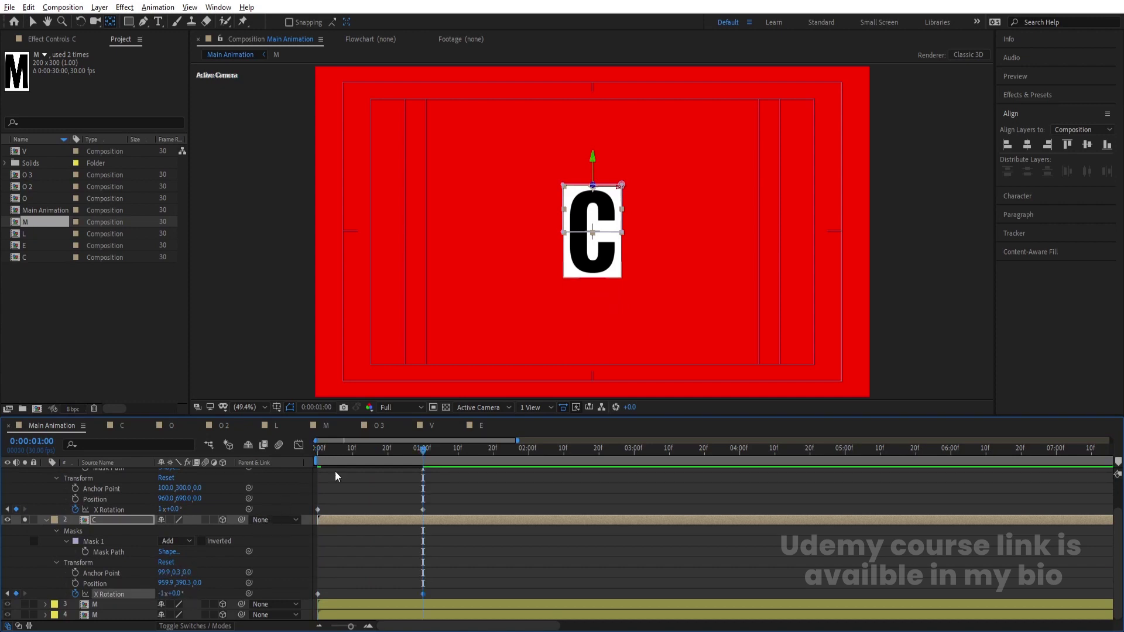
pyautogui.press('Home')
pyautogui.press('space')
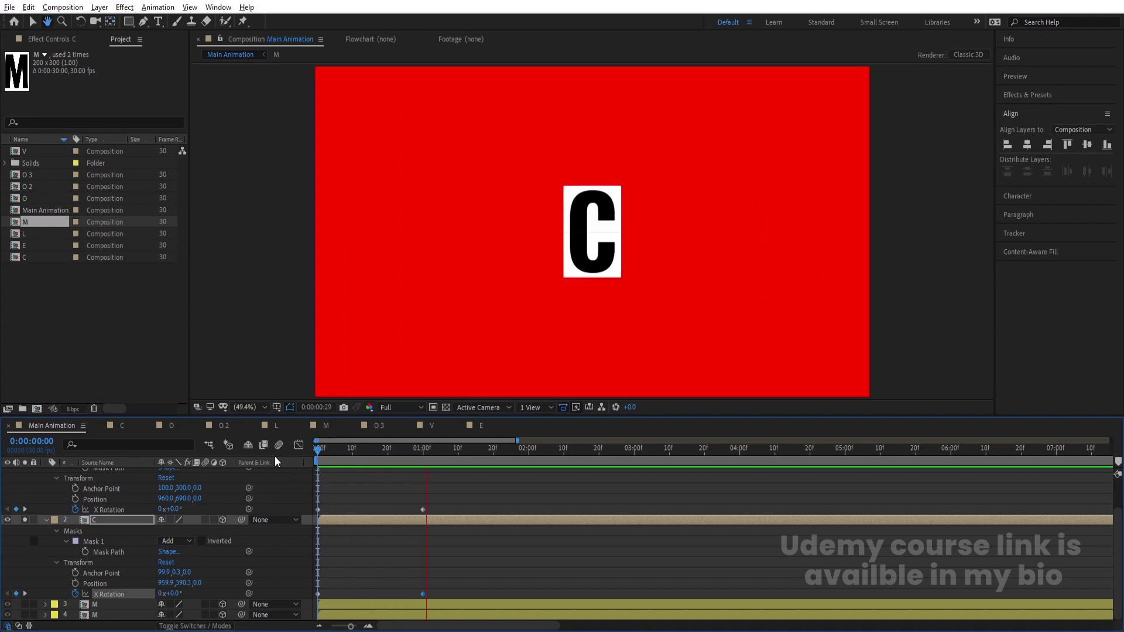
pyautogui.press('space')
# Apply Easy Ease to all four C rotation keyframes and replay the flip
pyautogui.moveTo(469, 597); pyautogui.dragTo(306, 474)
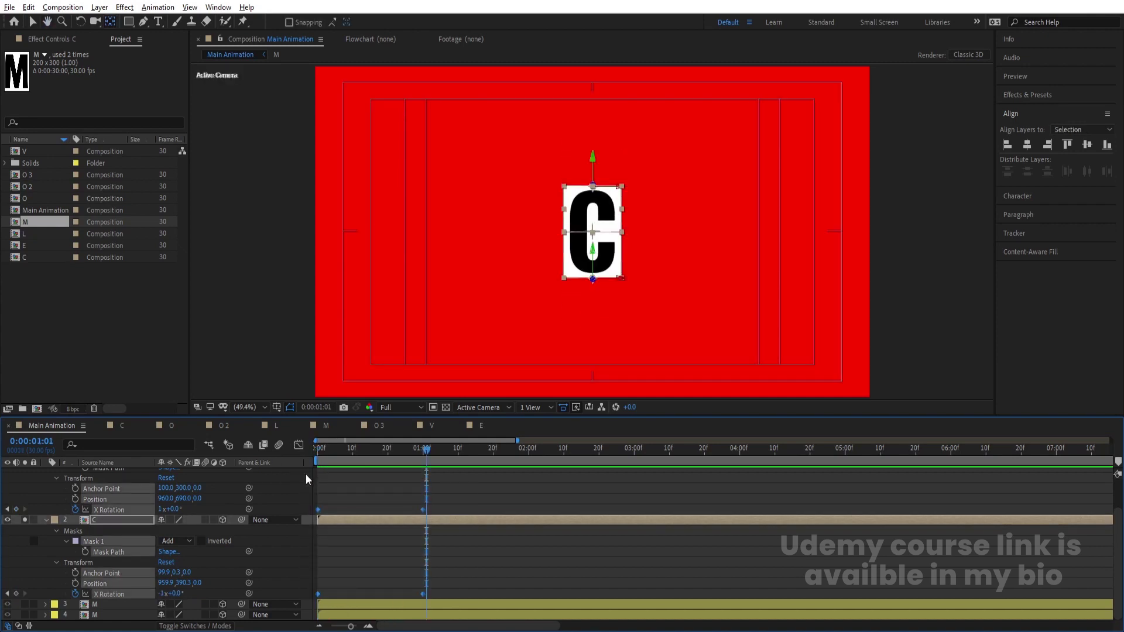
pyautogui.press('F9')
pyautogui.press('space')
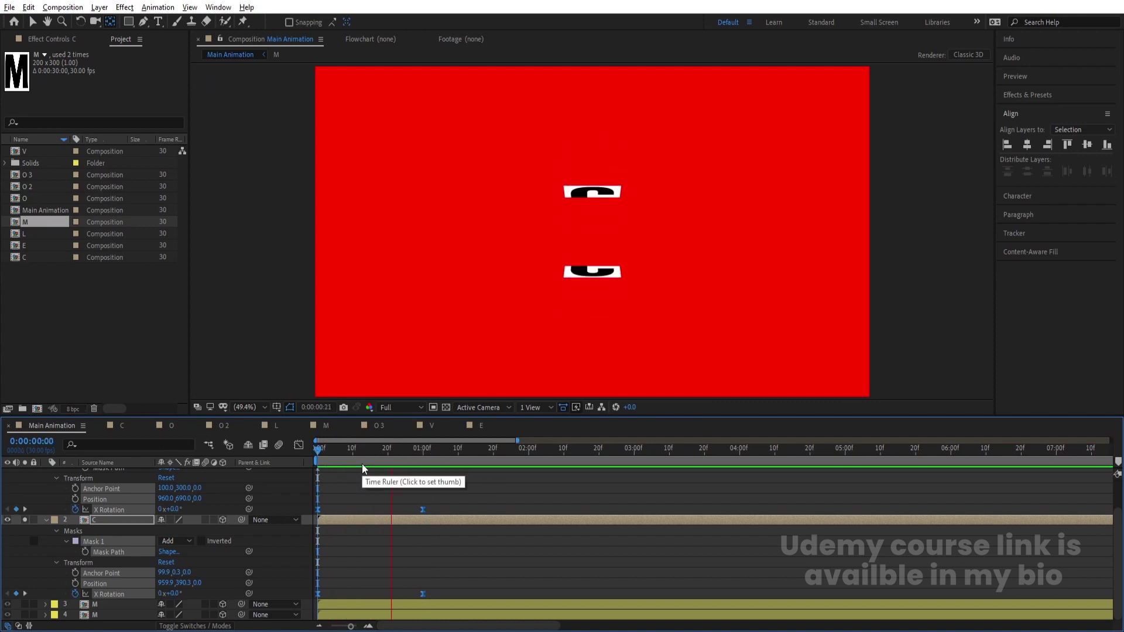
pyautogui.press('space')
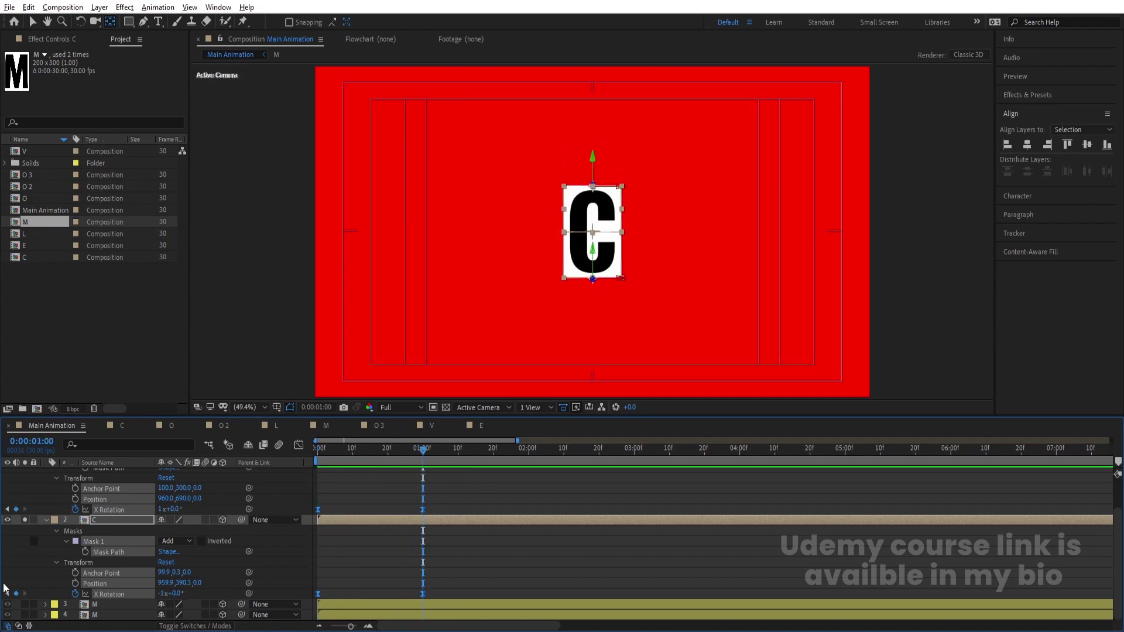
# Solo both M layers and select them
pyautogui.moveTo(25, 604); pyautogui.dragTo(25, 614)
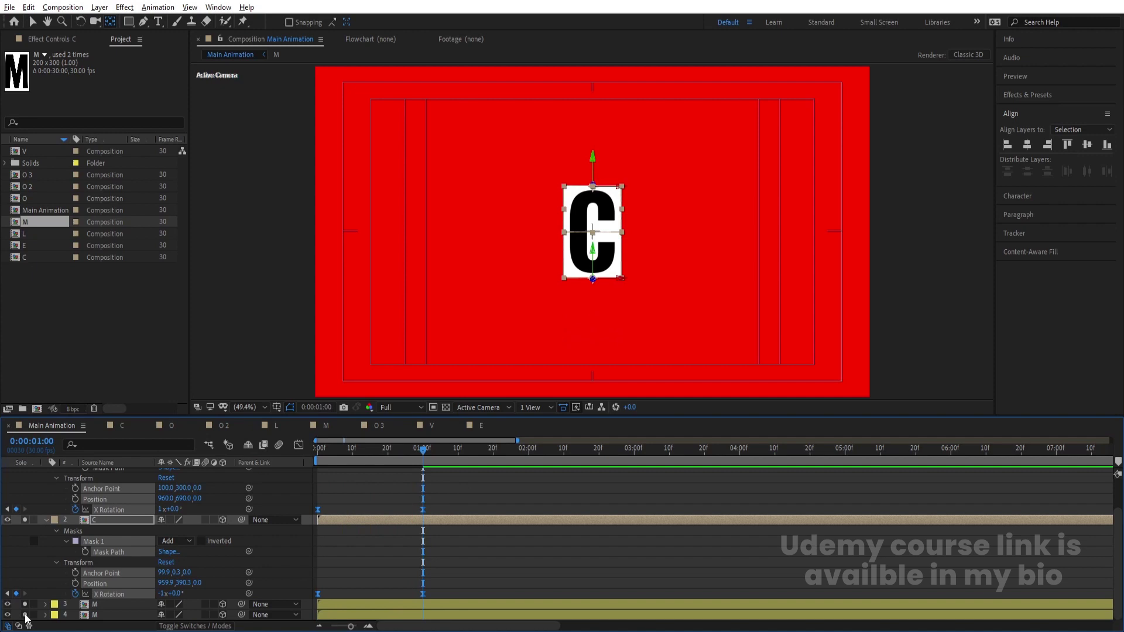
pyautogui.click(102, 614)
pyautogui.keyDown('shift'); pyautogui.click(99, 606); pyautogui.keyUp('shift')
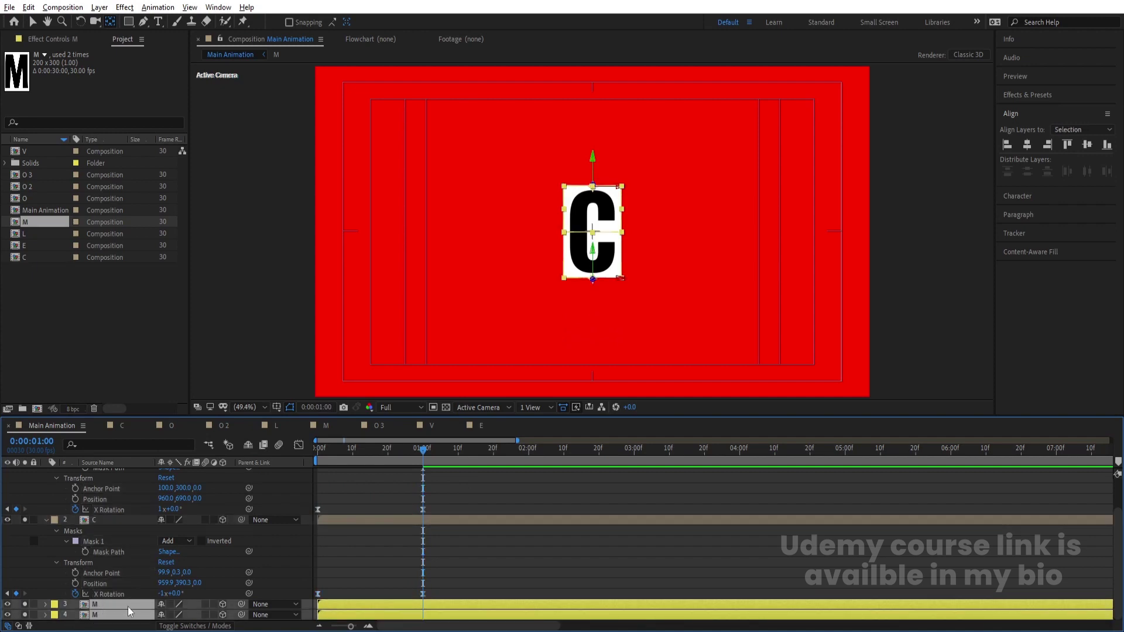
# Keyframe both M layers' X Rotation at 1:00 and set the upper M half to 1 revolution at 2:00
pyautogui.press('r')
pyautogui.click(75, 573)
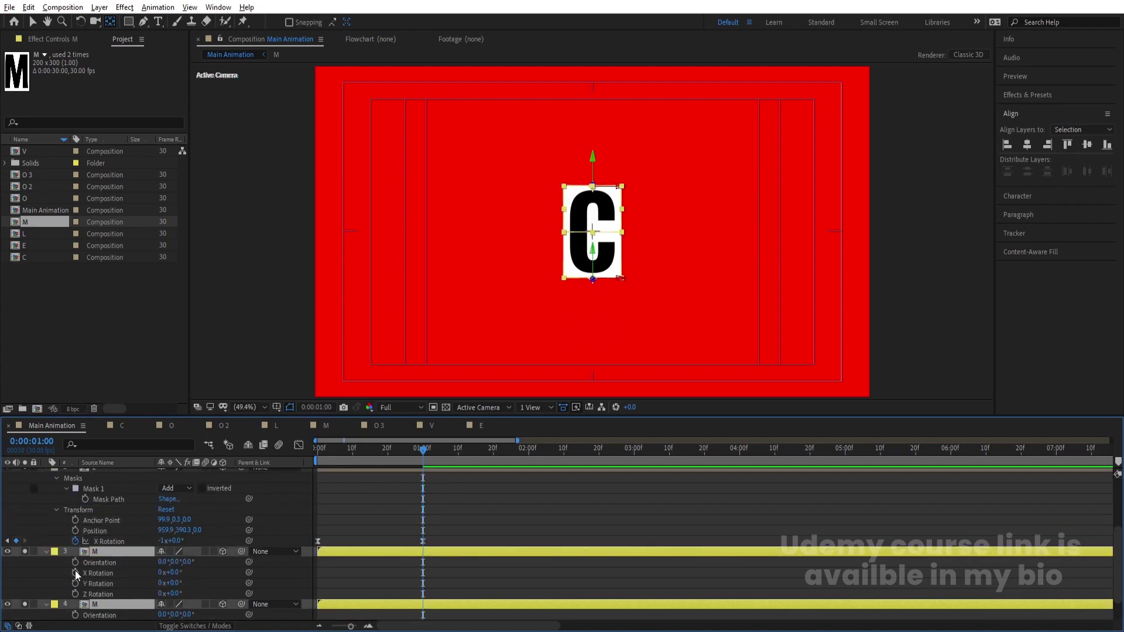
pyautogui.scroll(-1, 346, 550)
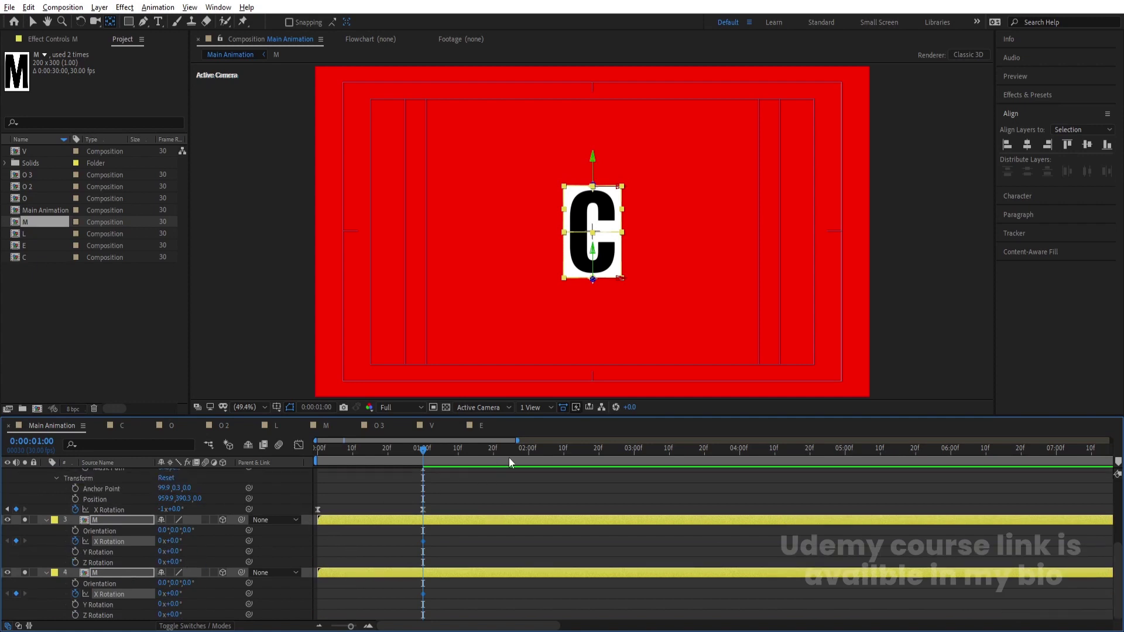
pyautogui.click(527, 450)
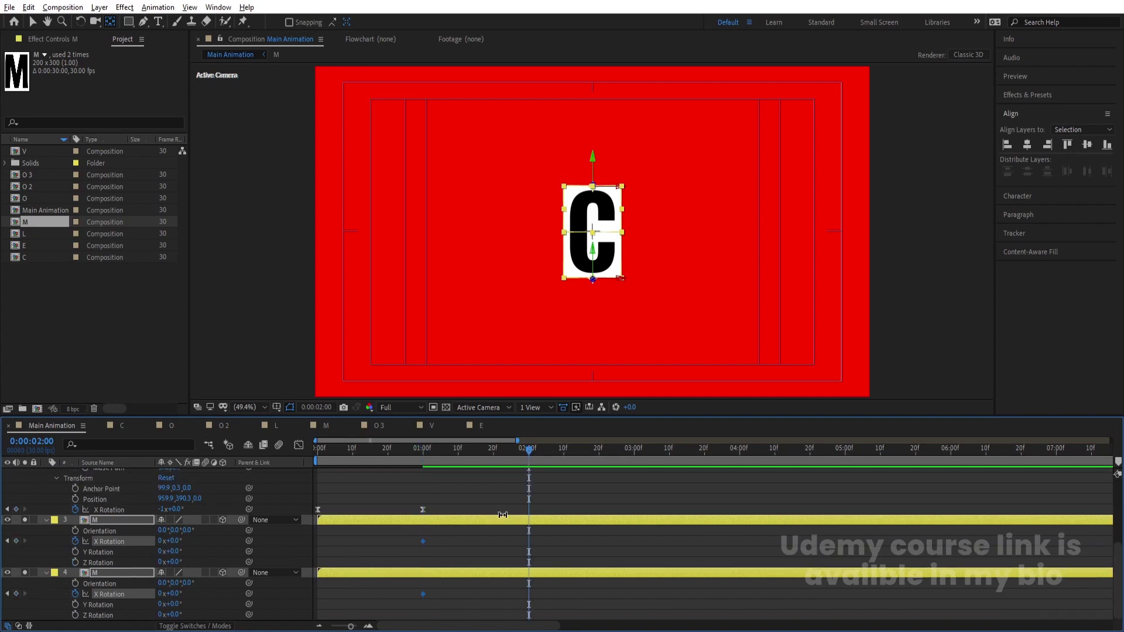
pyautogui.click(479, 539)
pyautogui.click(465, 520)
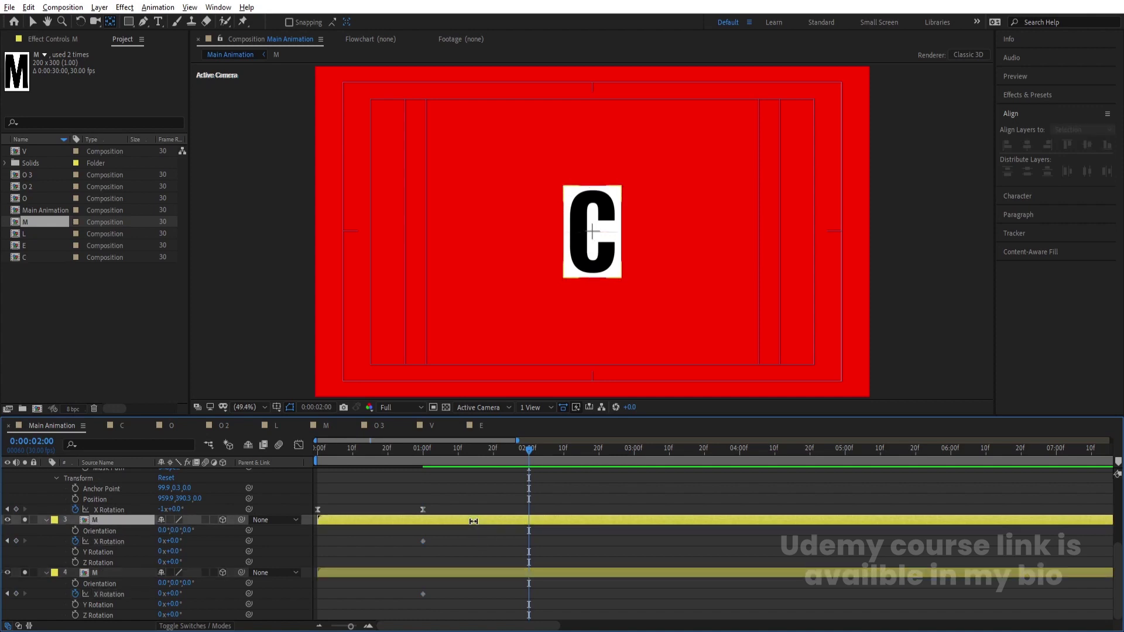
pyautogui.click(161, 541)
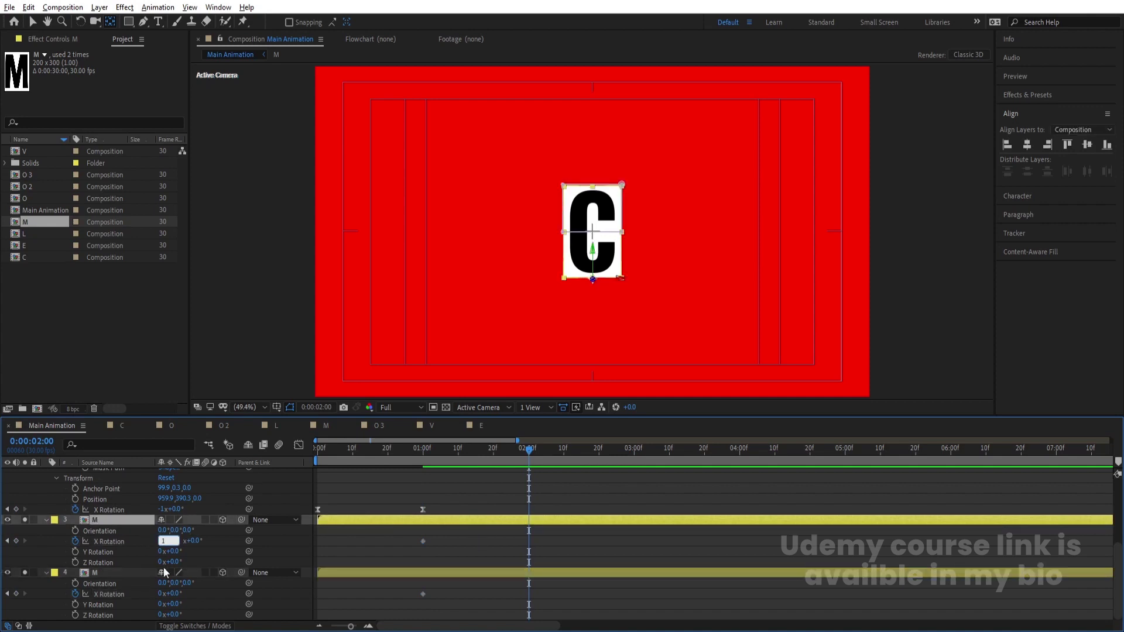
pyautogui.write('1')
pyautogui.click(368, 542)
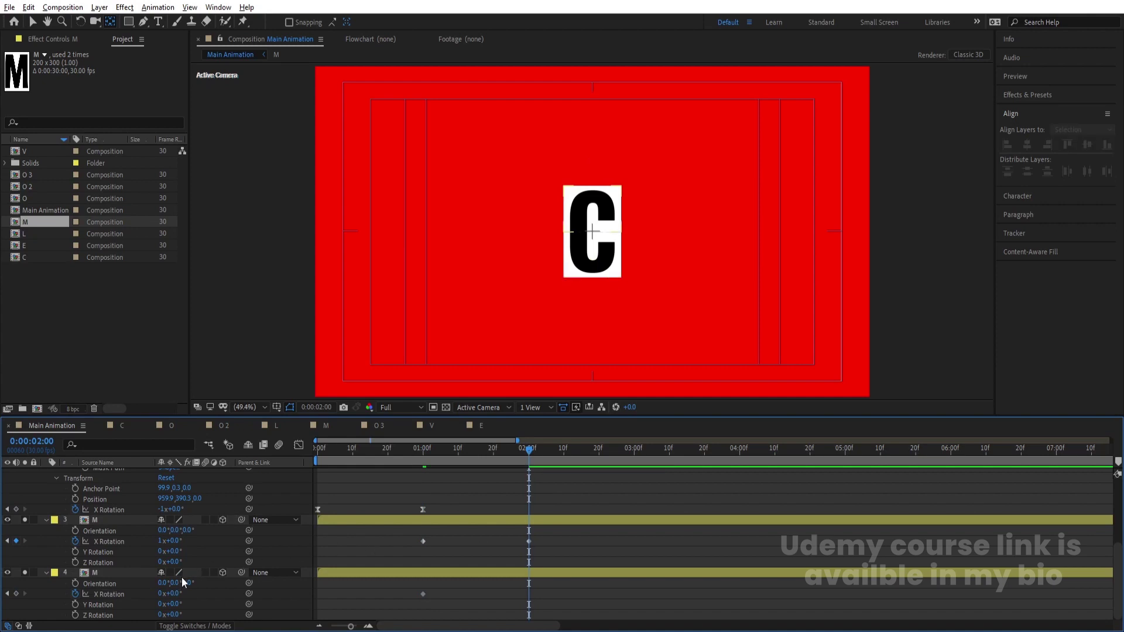
# Set the lower M half to -1 revolution, unsolo the C layers and preview the M flip
pyautogui.click(162, 594)
pyautogui.write('-1')
pyautogui.press('Return')
pyautogui.scroll(5, 65, 560)
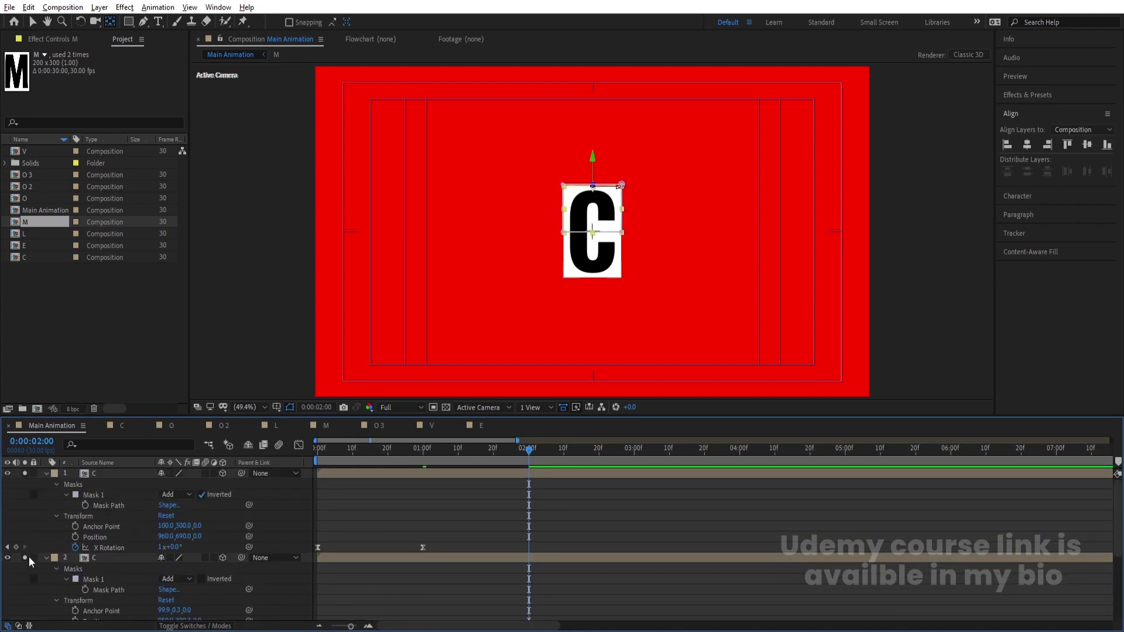
pyautogui.click(26, 558)
pyautogui.click(23, 472)
pyautogui.scroll(-5, 254, 514)
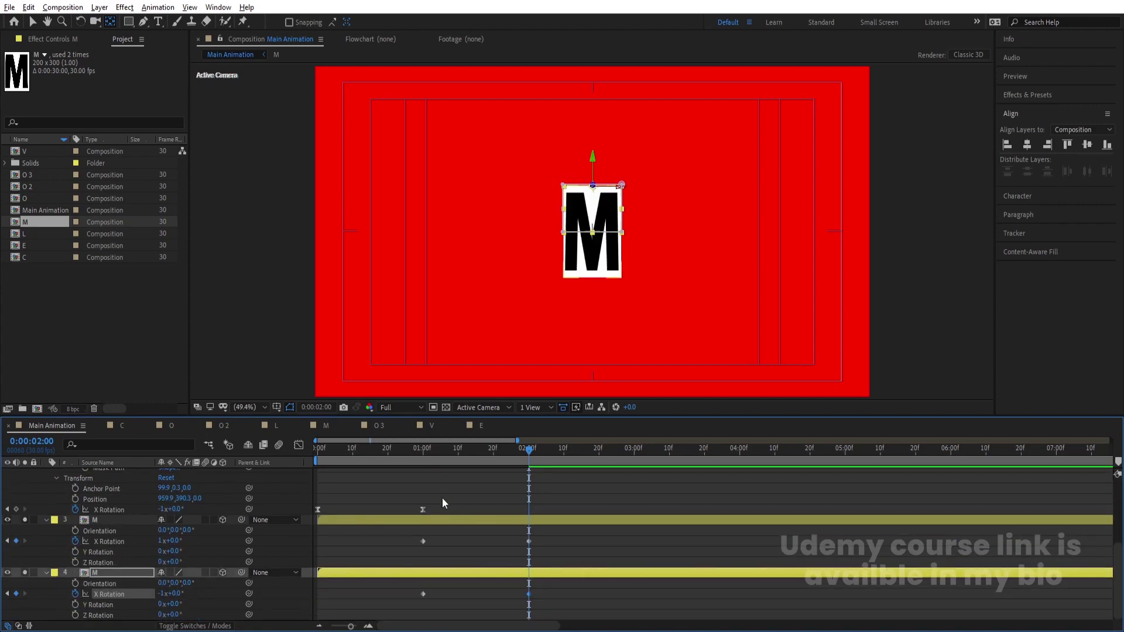
pyautogui.press('space')
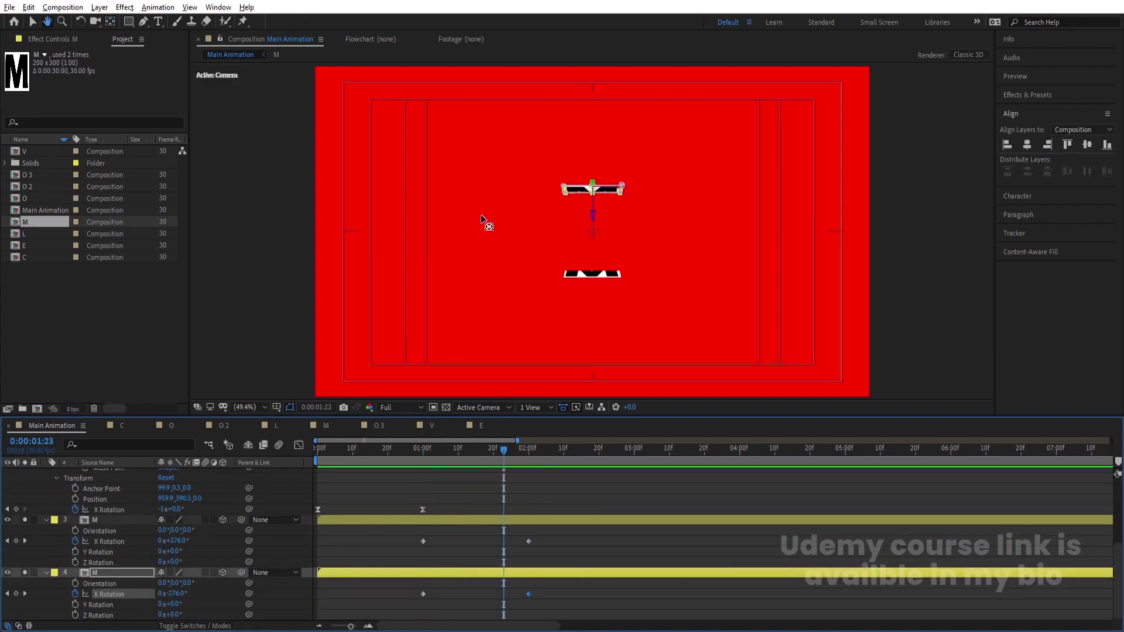
# Apply Easy Ease to the M rotation keyframes
pyautogui.moveTo(400, 540); pyautogui.dragTo(535, 601)
pyautogui.press('F9')
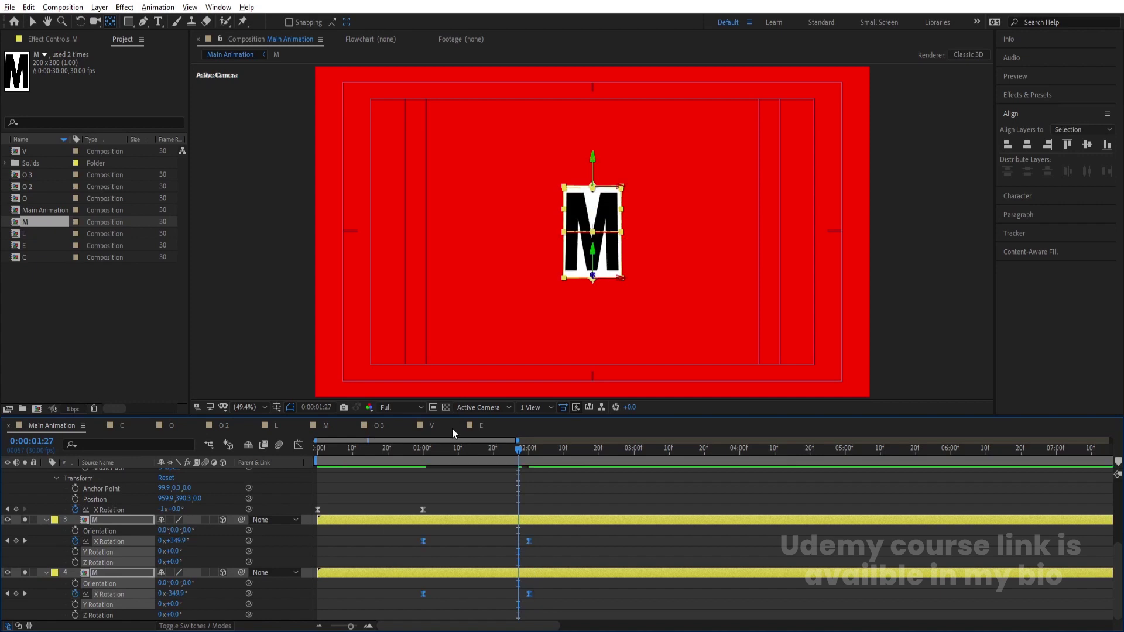
pyautogui.click(432, 476)
# Play the COOL/MOVE flip from the start, reveal keyframed rotations, scrub, then select both C layers
pyautogui.press('u')
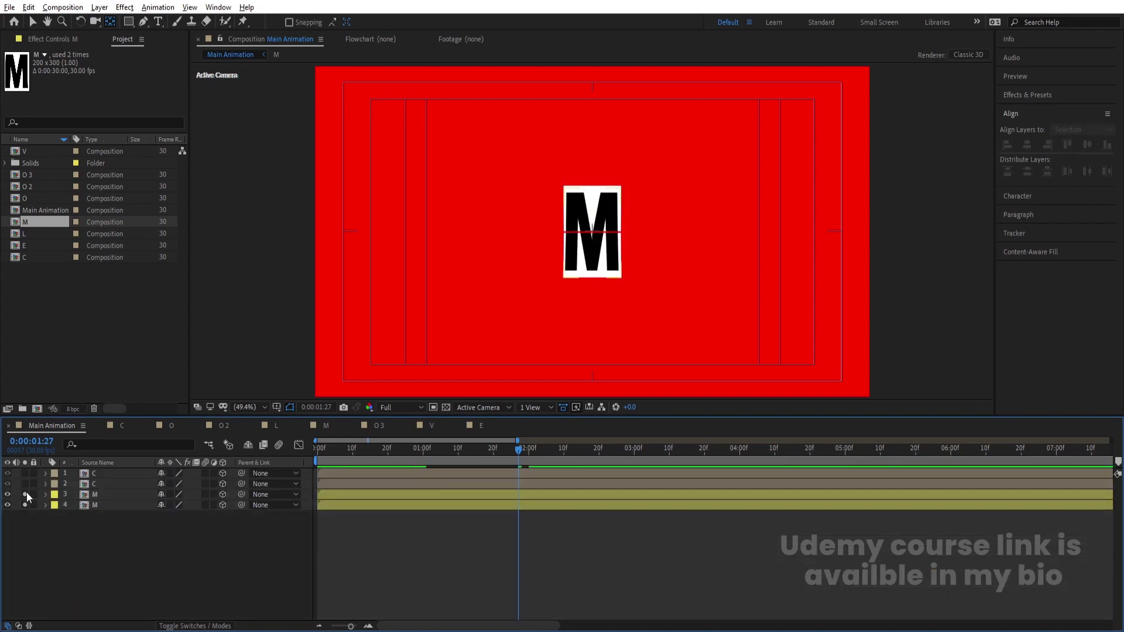
pyautogui.press('Home')
pyautogui.press('space')
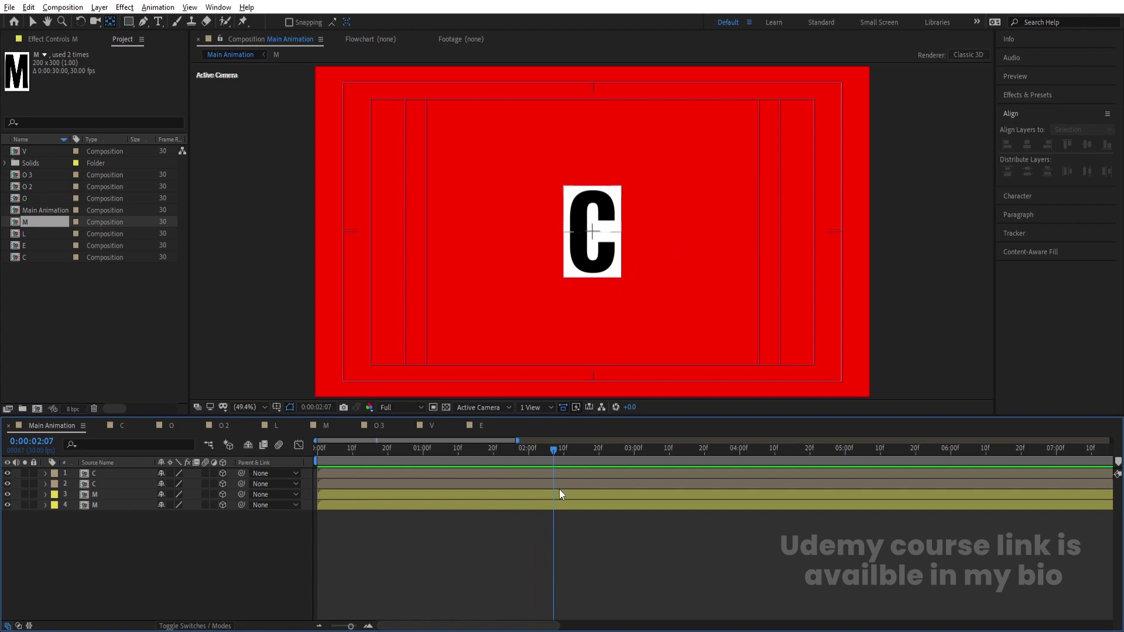
pyautogui.press('u')
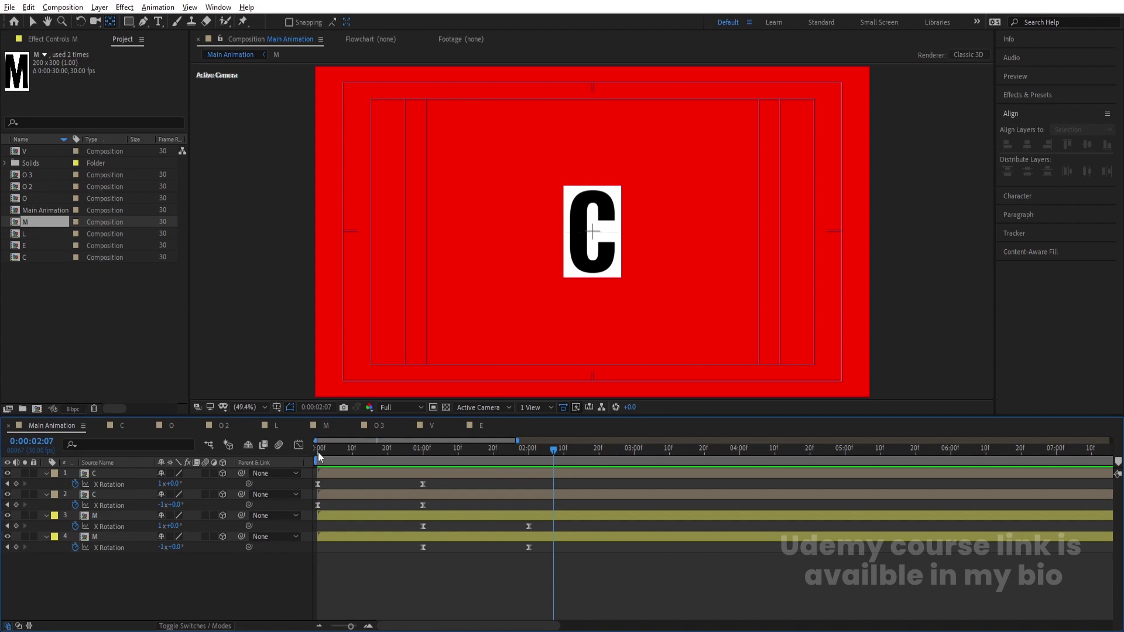
pyautogui.moveTo(317, 452); pyautogui.dragTo(374, 456)
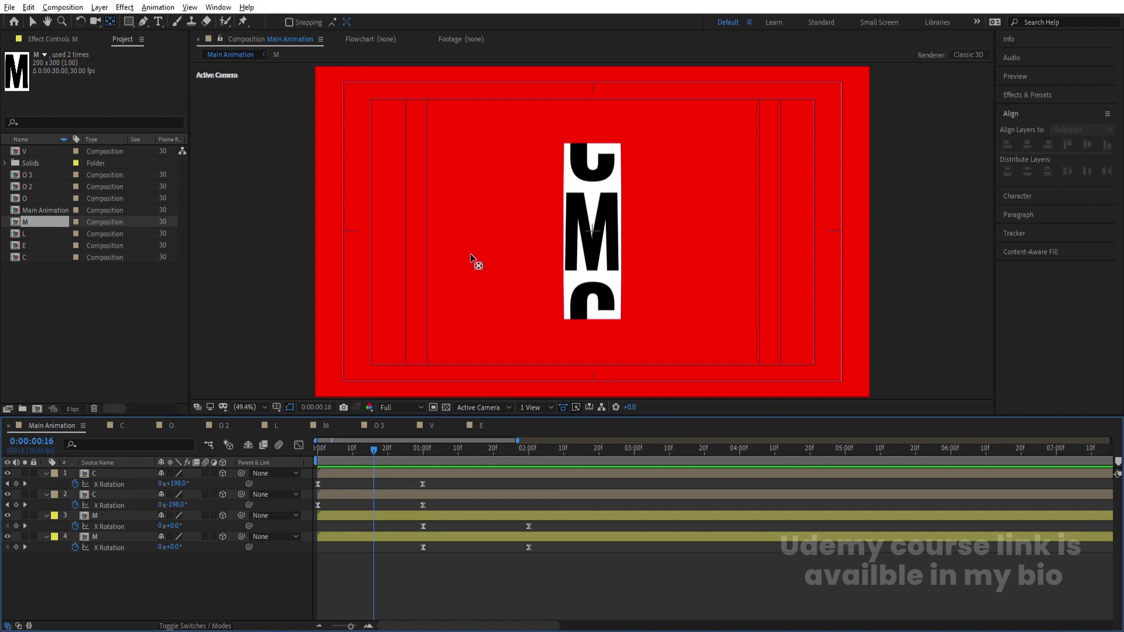
pyautogui.click(93, 497)
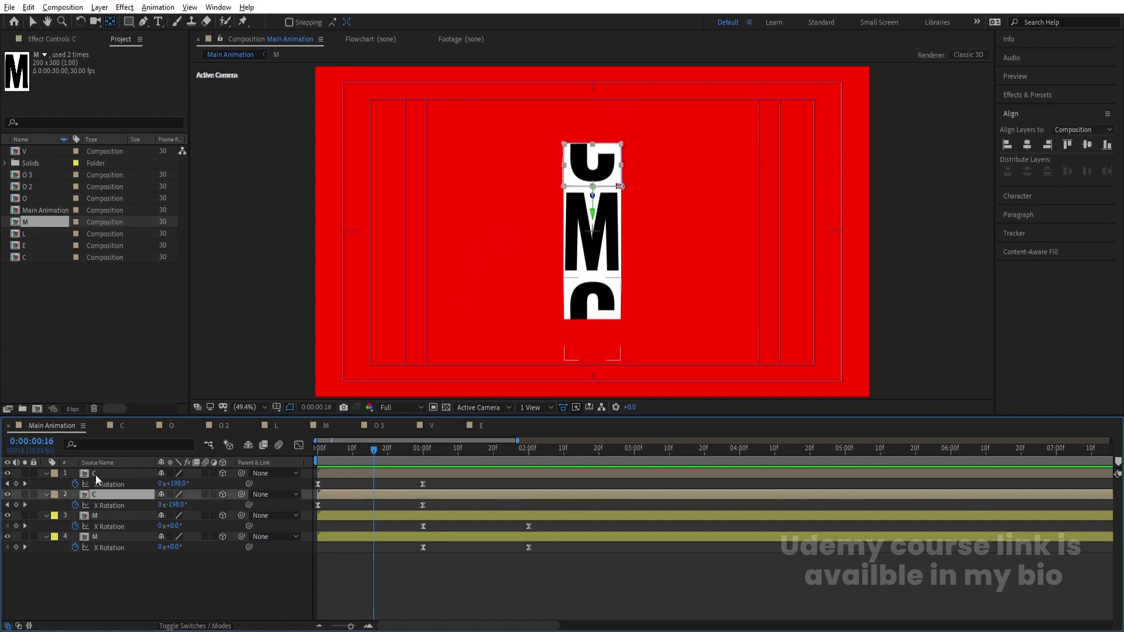
pyautogui.keyDown('shift'); pyautogui.click(96, 474); pyautogui.keyUp('shift')
# Label both C layers Blue, split them at frame 16 and move the second halves below M
pyautogui.click(54, 474)
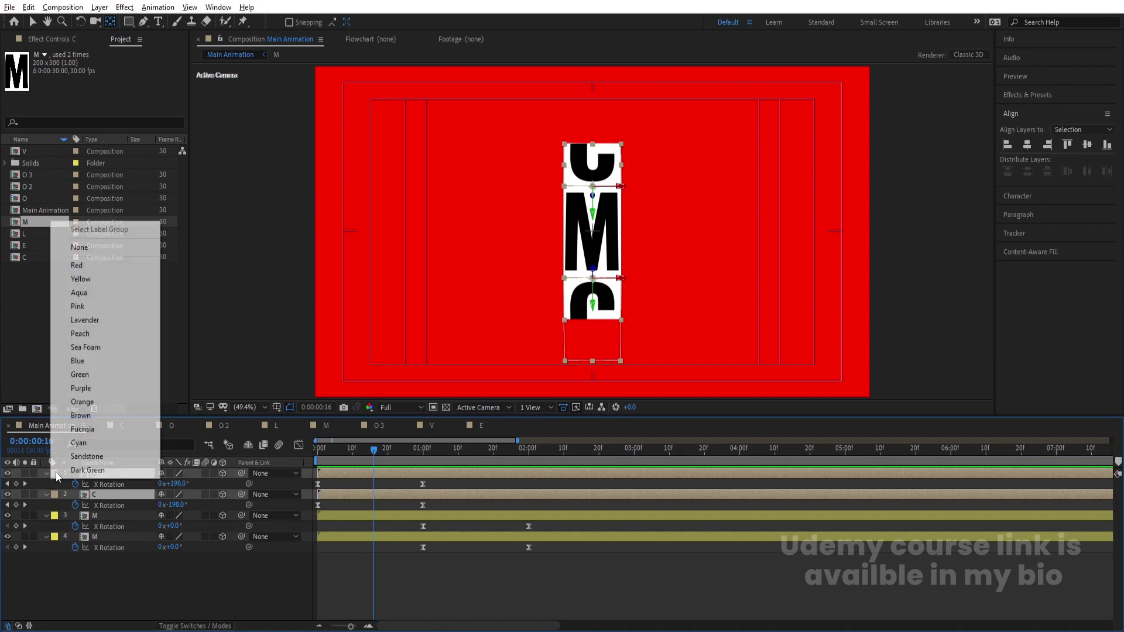
pyautogui.click(94, 361)
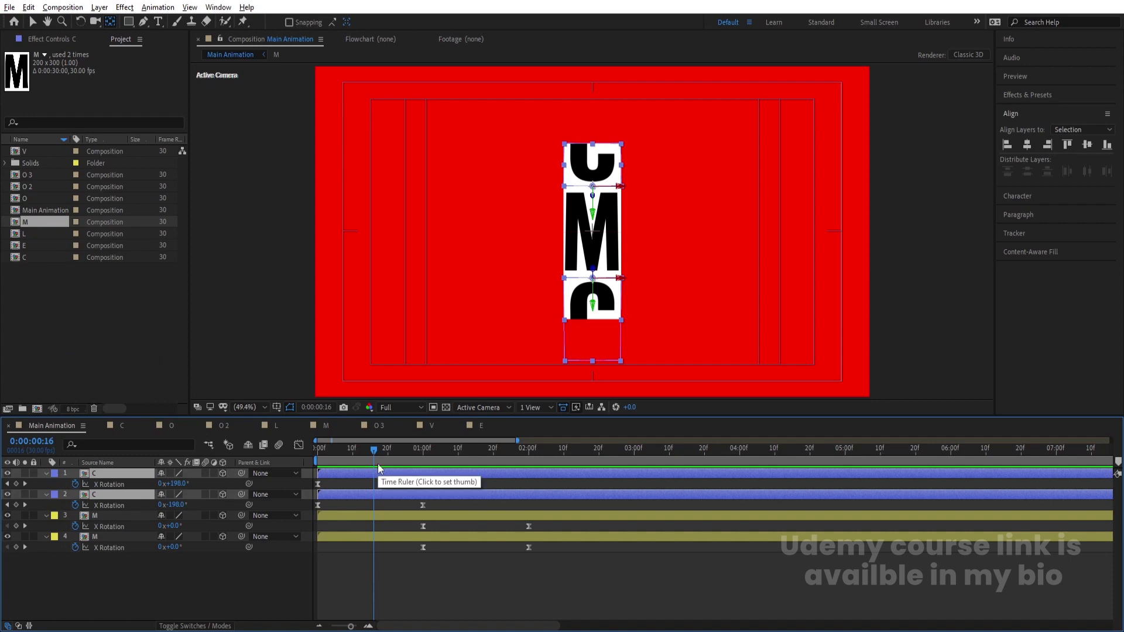
pyautogui.hotkey('ctrl', 'shift', 'd')
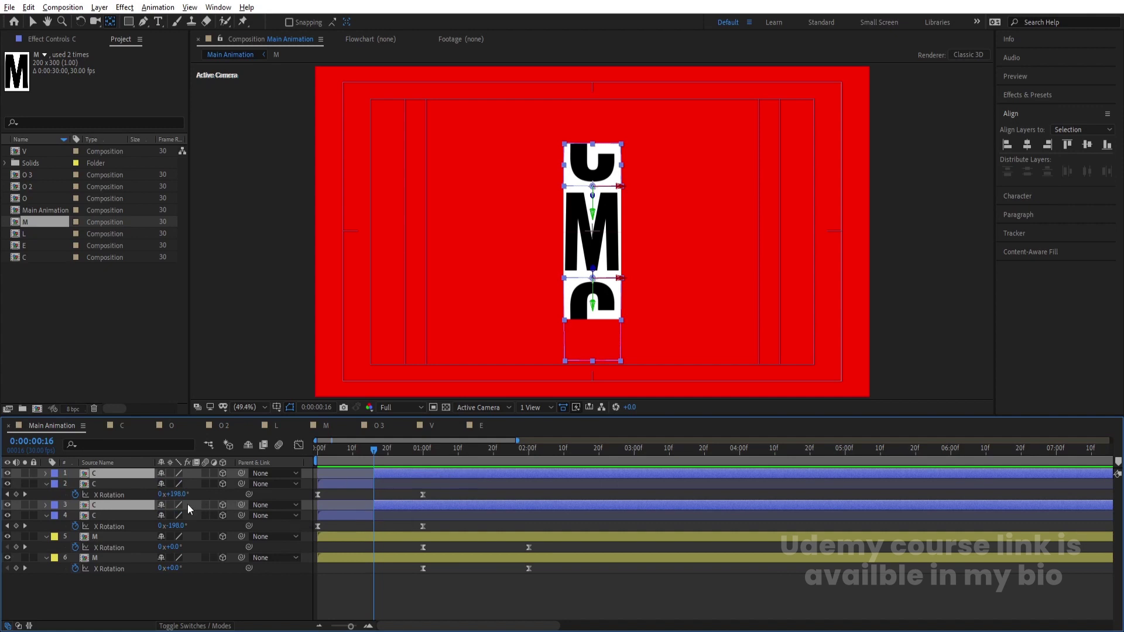
pyautogui.moveTo(123, 507); pyautogui.dragTo(142, 566)
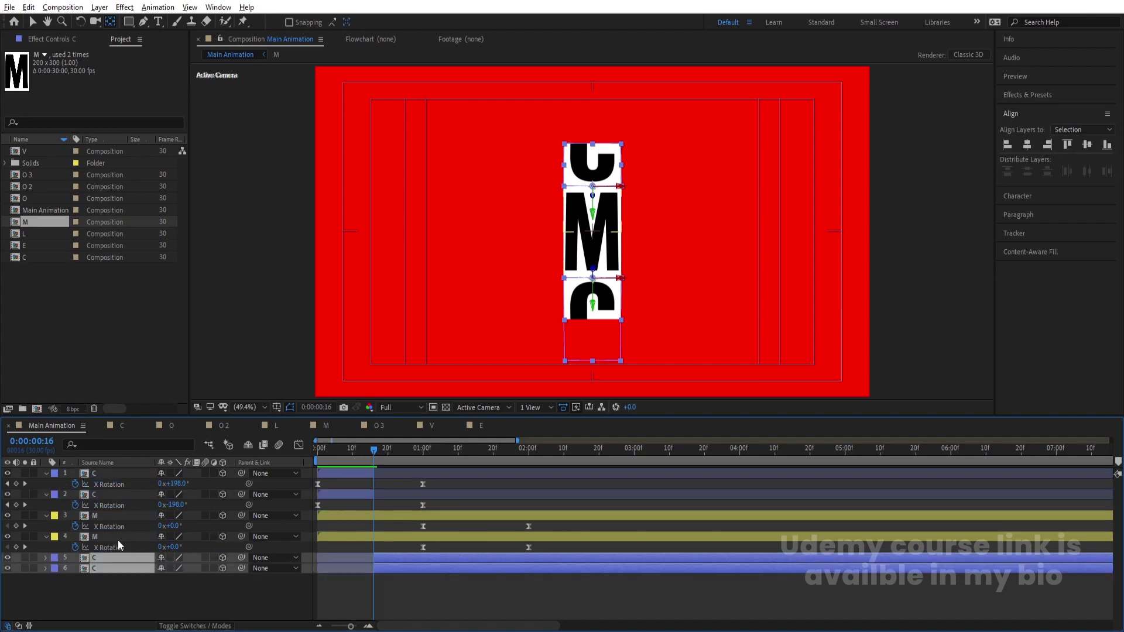
pyautogui.click(131, 585)
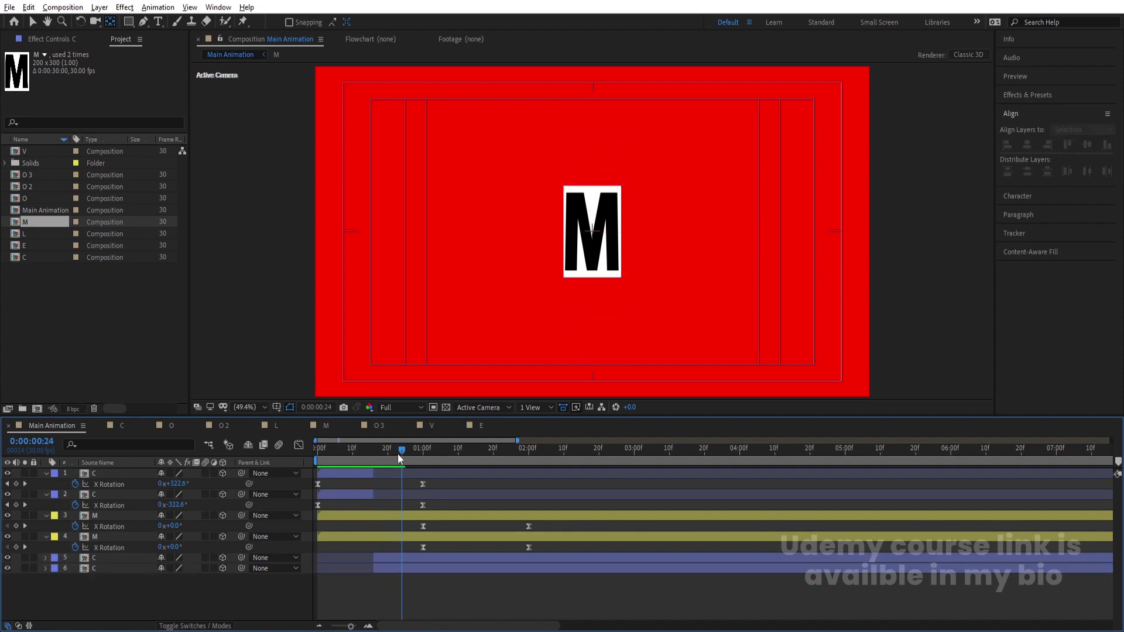
# Stop the preview and set the current time to 0:00:01:15
pyautogui.press('space')
pyautogui.press('space')
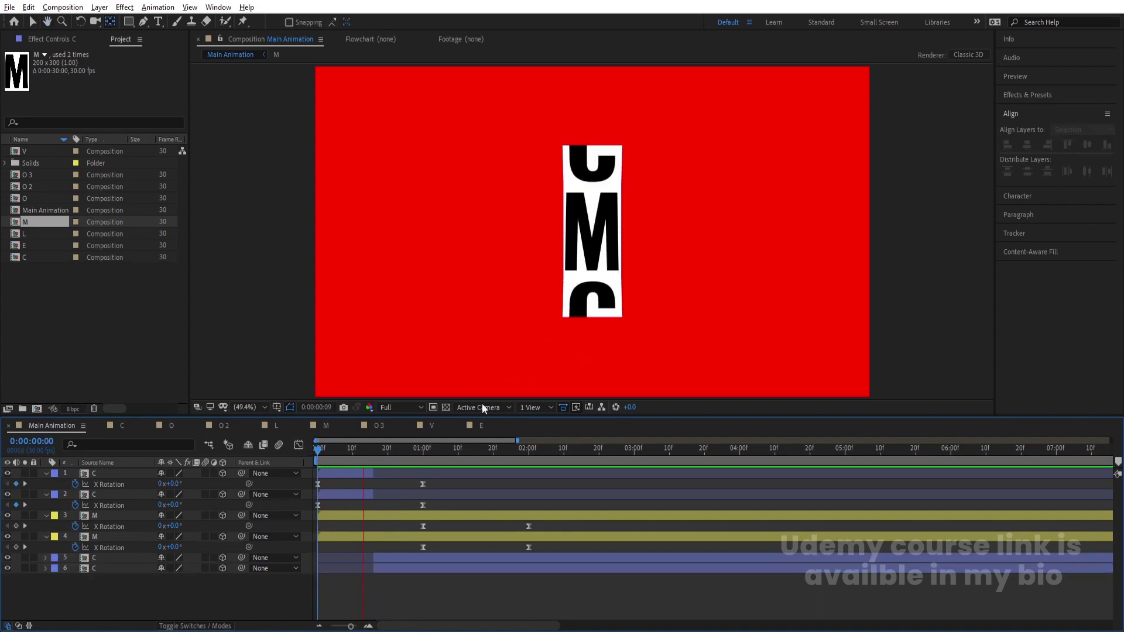
pyautogui.click(426, 451)
pyautogui.press('-')
pyautogui.moveTo(424, 451); pyautogui.dragTo(400, 444)
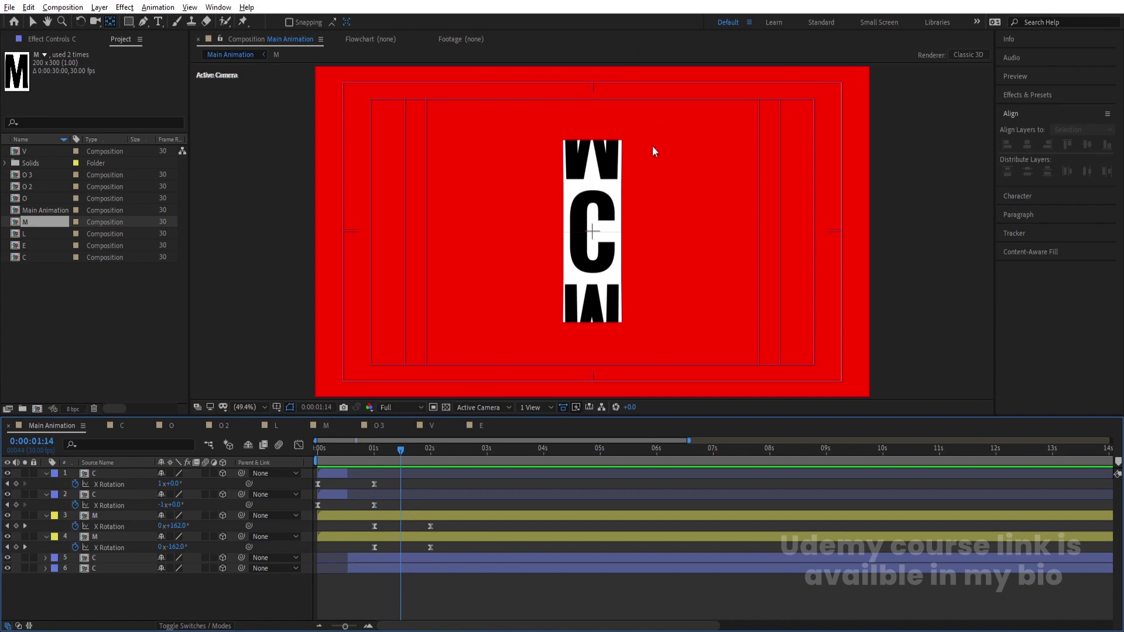
pyautogui.press('=')
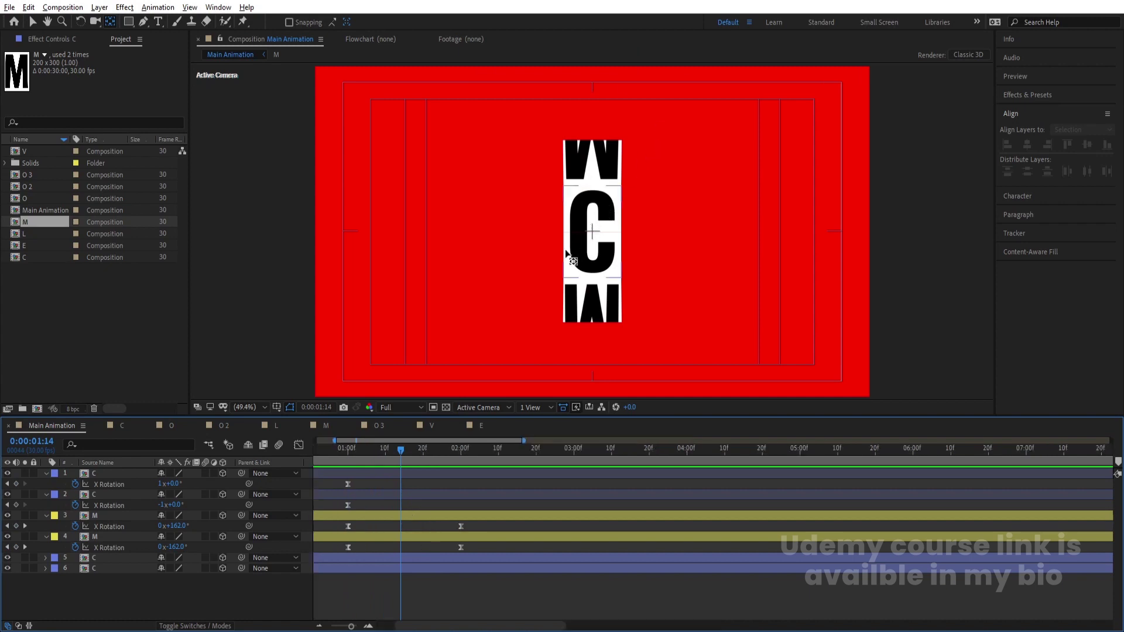
pyautogui.moveTo(401, 497)
pyautogui.mouseDown()
pyautogui.moveTo(406, 454)
pyautogui.moveTo(404, 513)
pyautogui.mouseUp()
# Split both M layers at 1:15, move the new halves to the bottom and preview
pyautogui.click(404, 514)
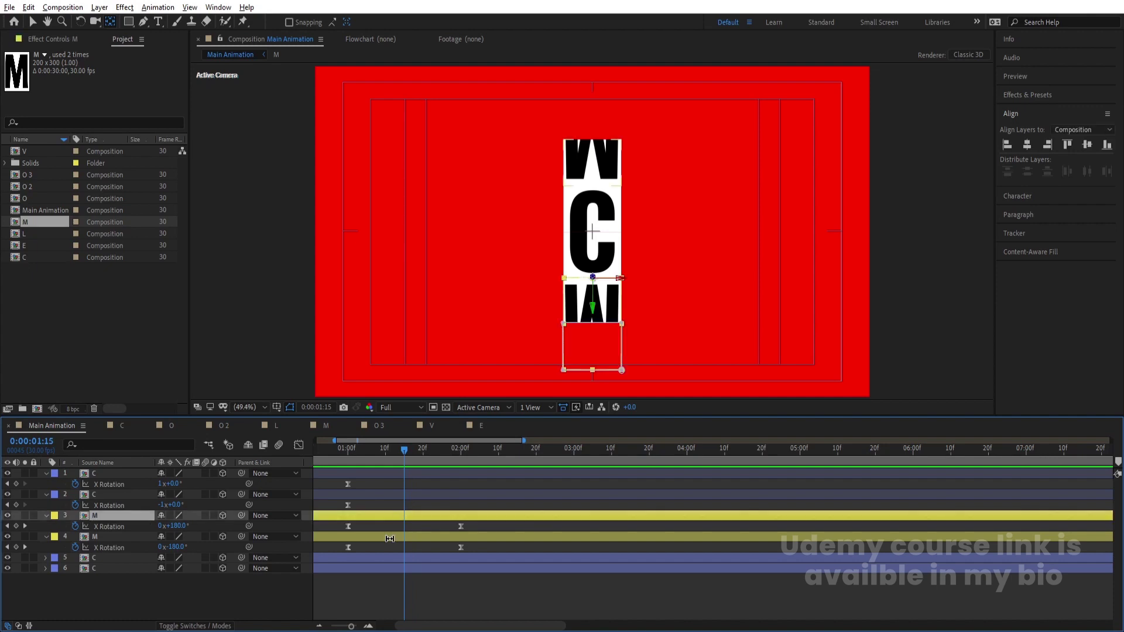
pyautogui.keyDown('shift'); pyautogui.click(389, 538); pyautogui.keyUp('shift')
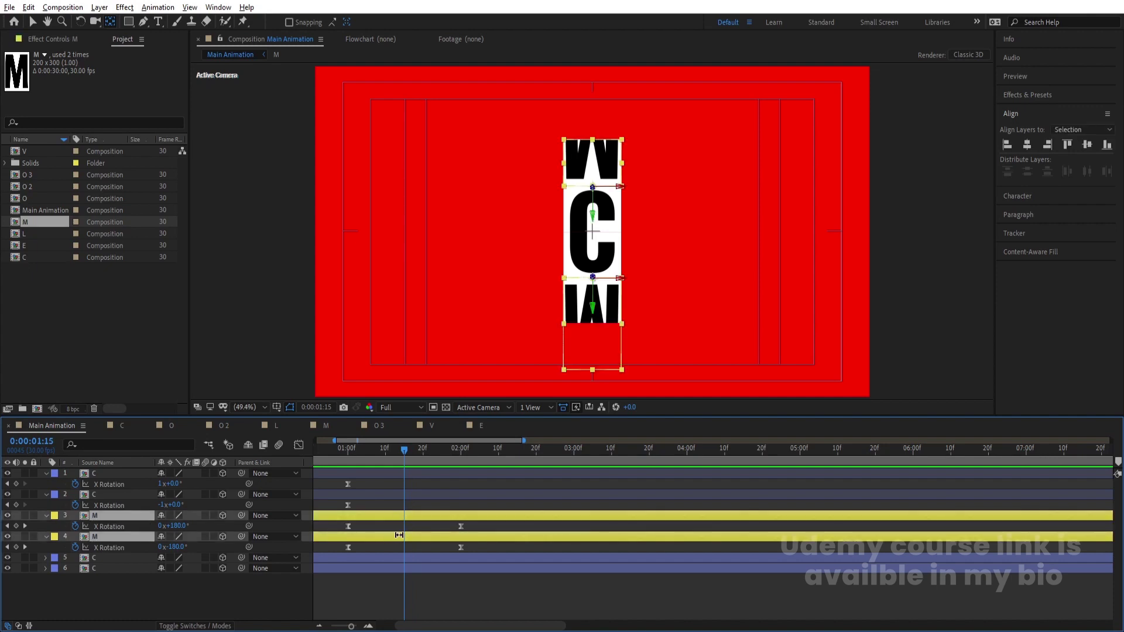
pyautogui.hotkey('ctrl', 'shift', 'd')
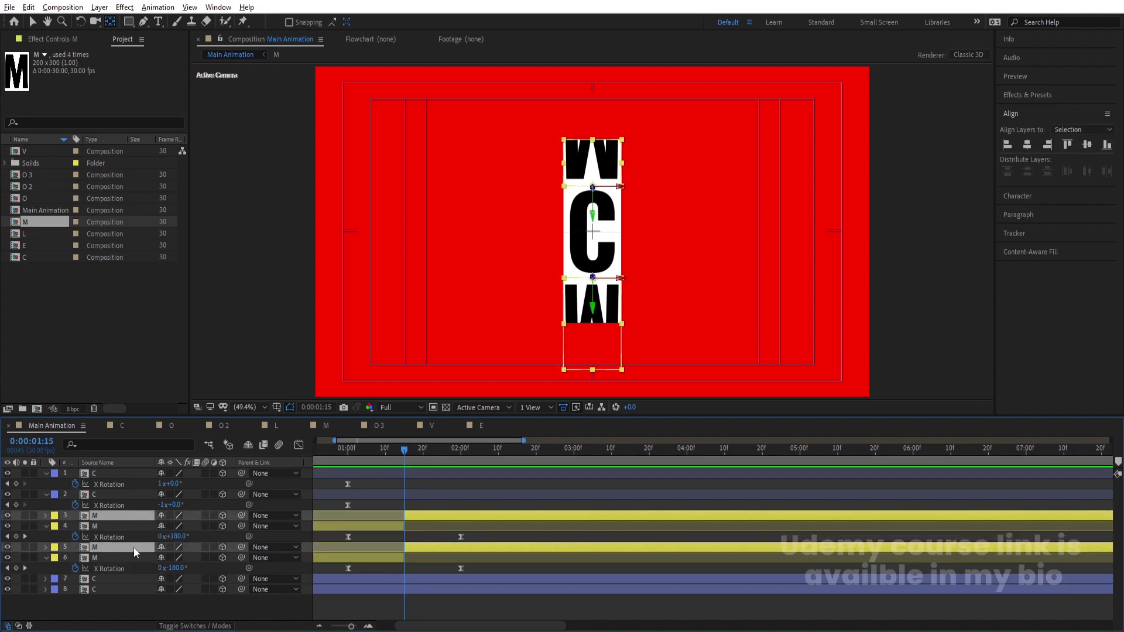
pyautogui.moveTo(133, 547); pyautogui.dragTo(163, 604)
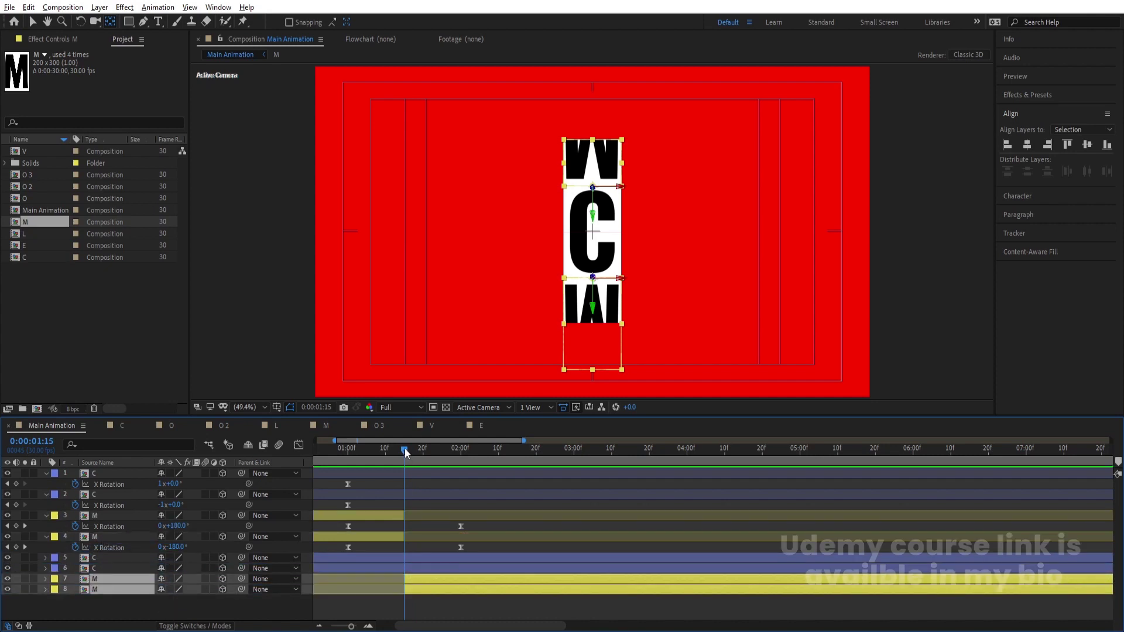
pyautogui.moveTo(405, 451); pyautogui.dragTo(461, 477)
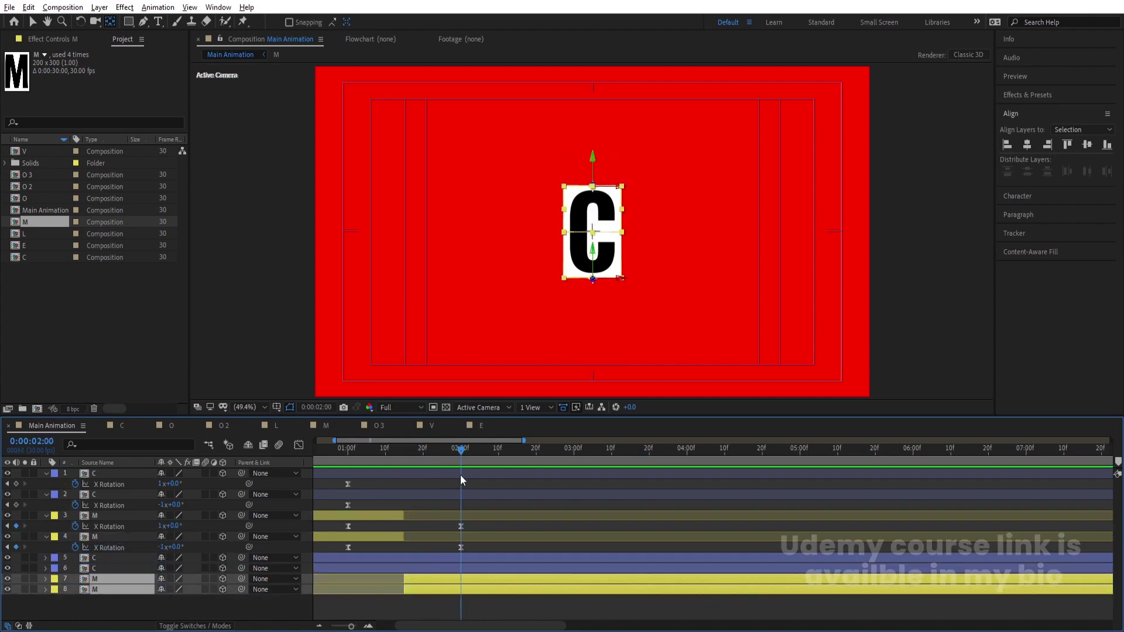
pyautogui.press('space')
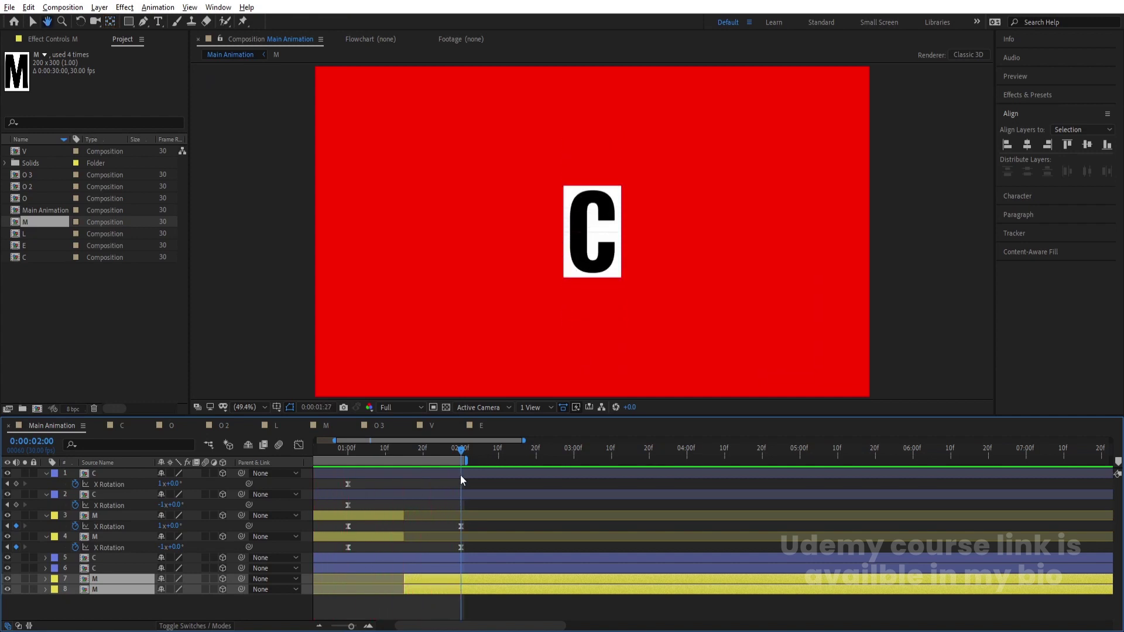
# Select all eight letter layers and pre-compose them into a composition named 'C-M'
pyautogui.moveTo(460, 475); pyautogui.dragTo(403, 479)
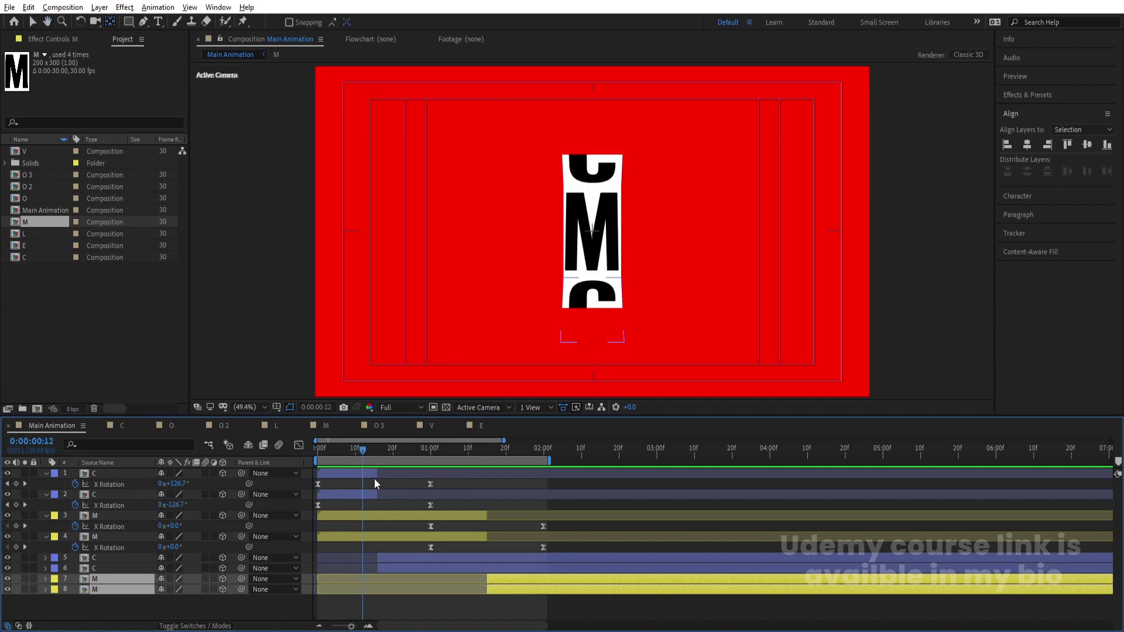
pyautogui.click(374, 479)
pyautogui.hotkey('ctrl', 'a')
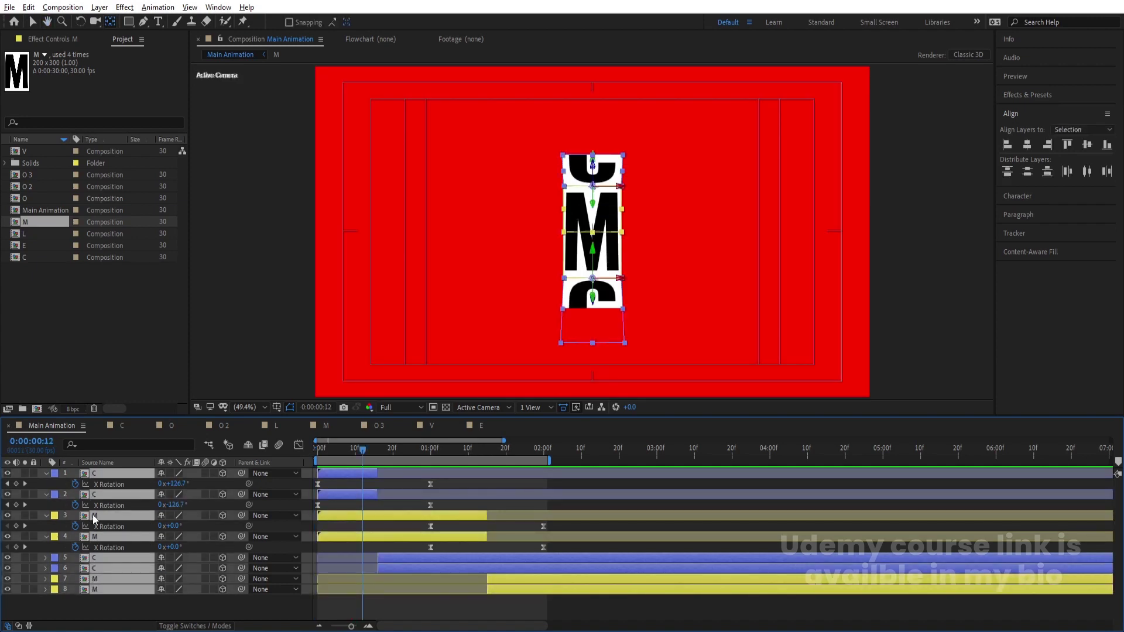
pyautogui.hotkey('ctrl', 'shift', 'c')
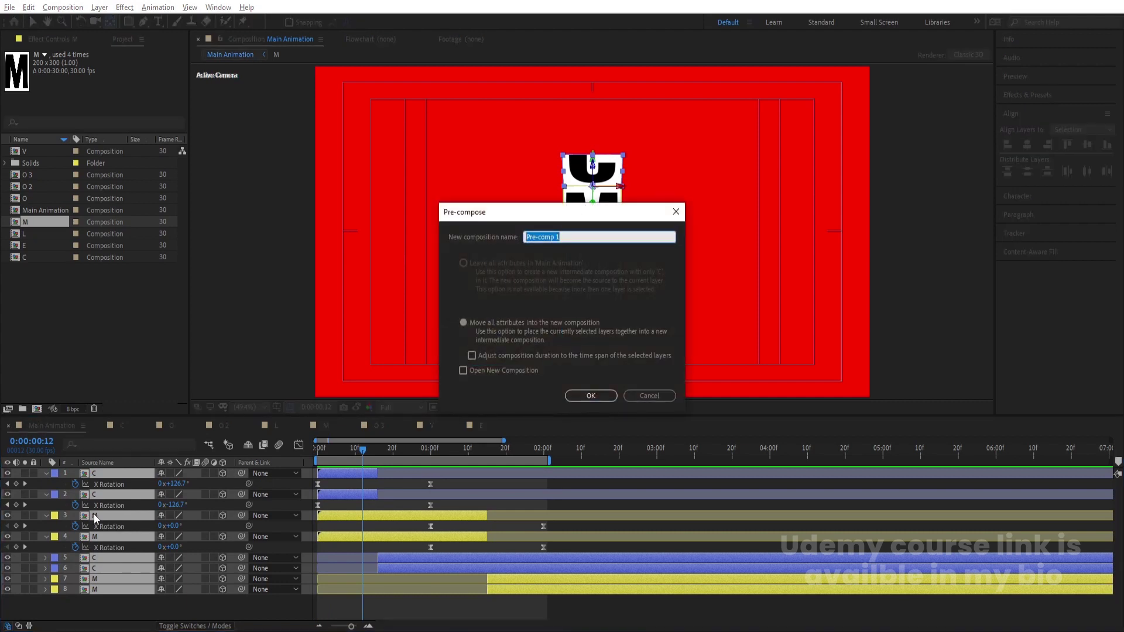
pyautogui.write('C-M')
pyautogui.press('Return')
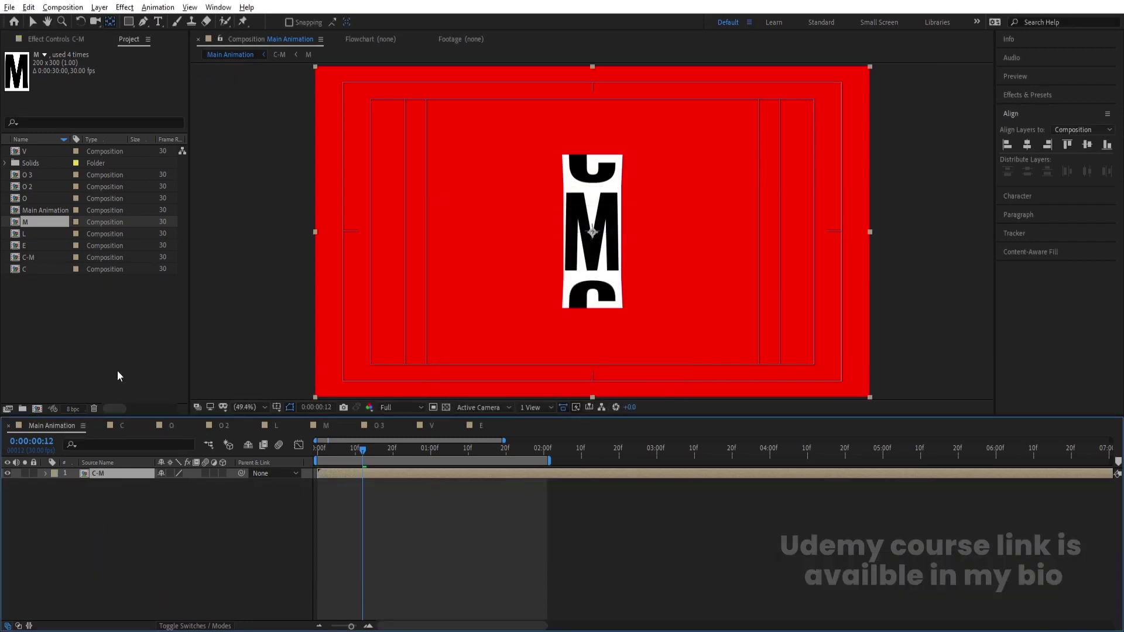
# Close the individual letter composition tabs and open the C-M precomp
pyautogui.click(100, 426)
pyautogui.click(100, 426)
pyautogui.click(100, 427)
pyautogui.click(101, 426)
pyautogui.click(100, 426)
pyautogui.click(100, 426)
pyautogui.click(100, 426)
pyautogui.click(107, 426)
pyautogui.click(99, 426)
pyautogui.doubleClick(96, 471)
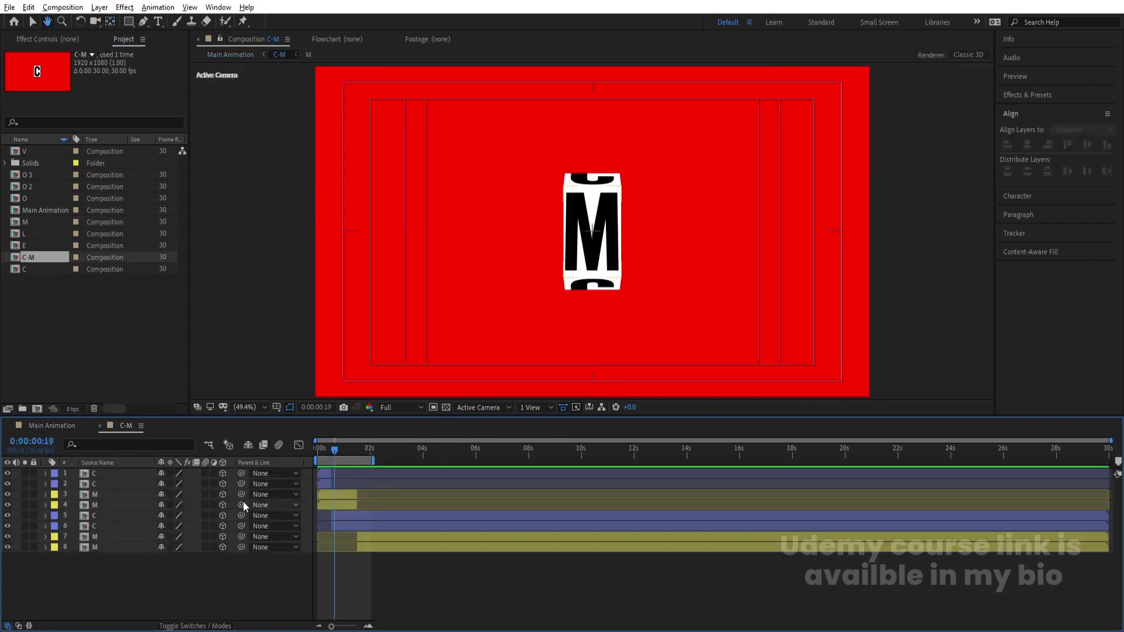
# Apply a Tint effect with swapped colours to M layer 3
pyautogui.click(115, 504)
pyautogui.click(102, 492)
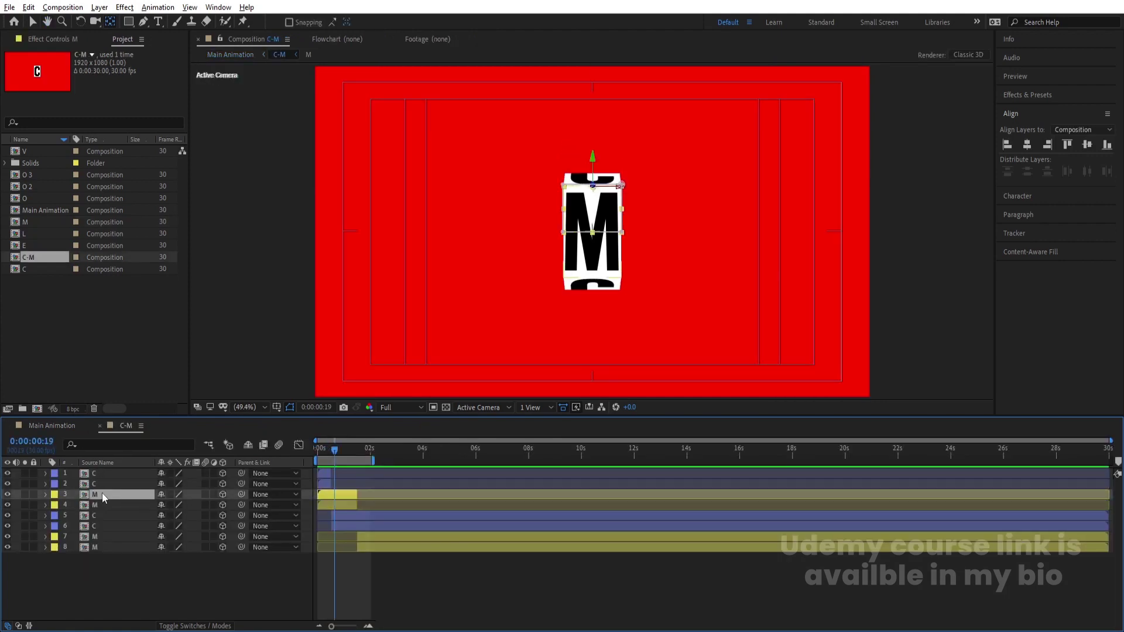
pyautogui.click(1037, 98)
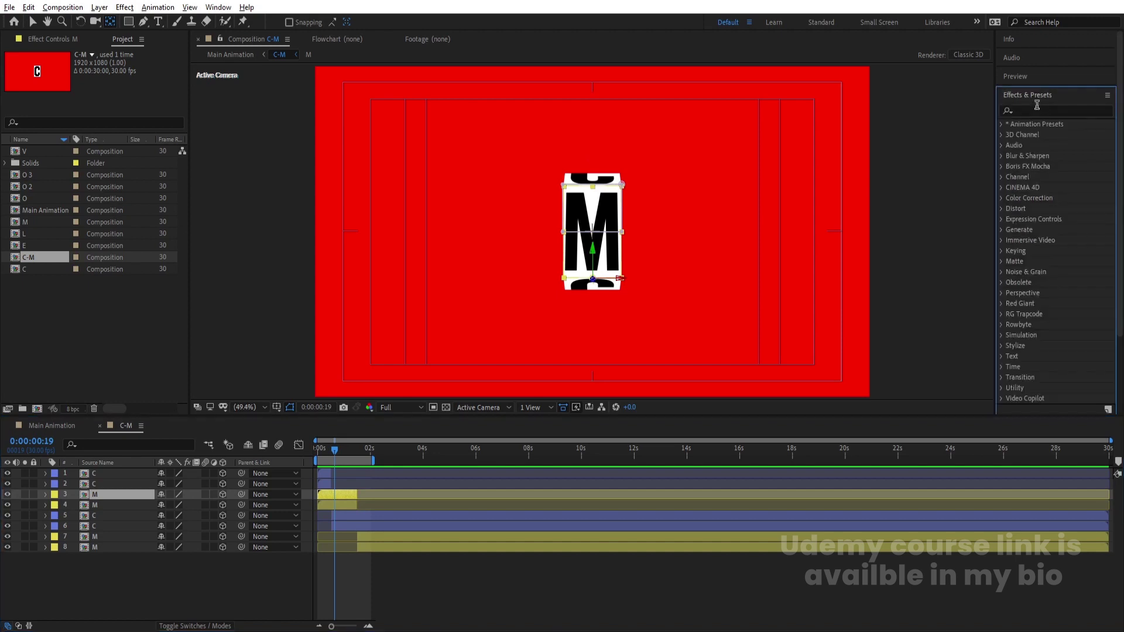
pyautogui.click(1041, 110)
pyautogui.write('tint')
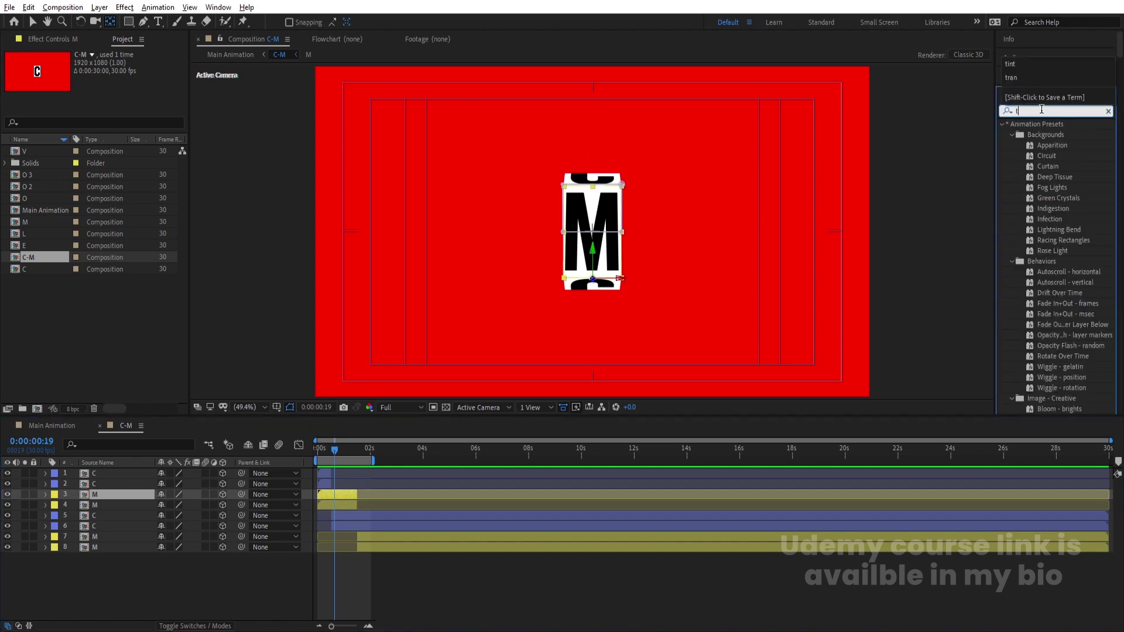
pyautogui.doubleClick(1043, 166)
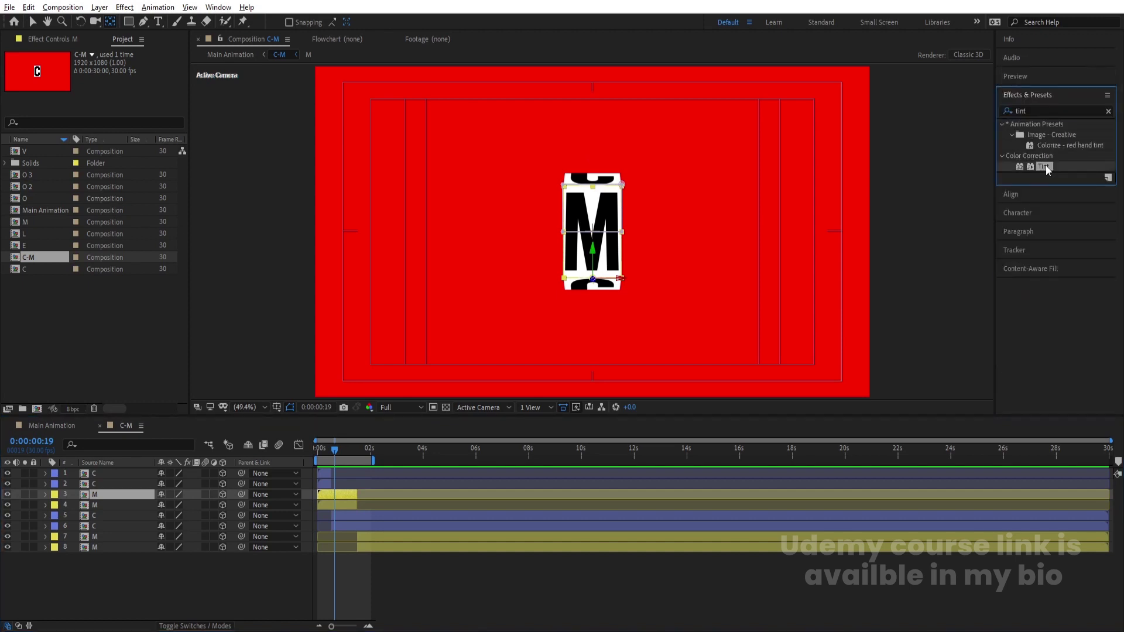
pyautogui.click(137, 107)
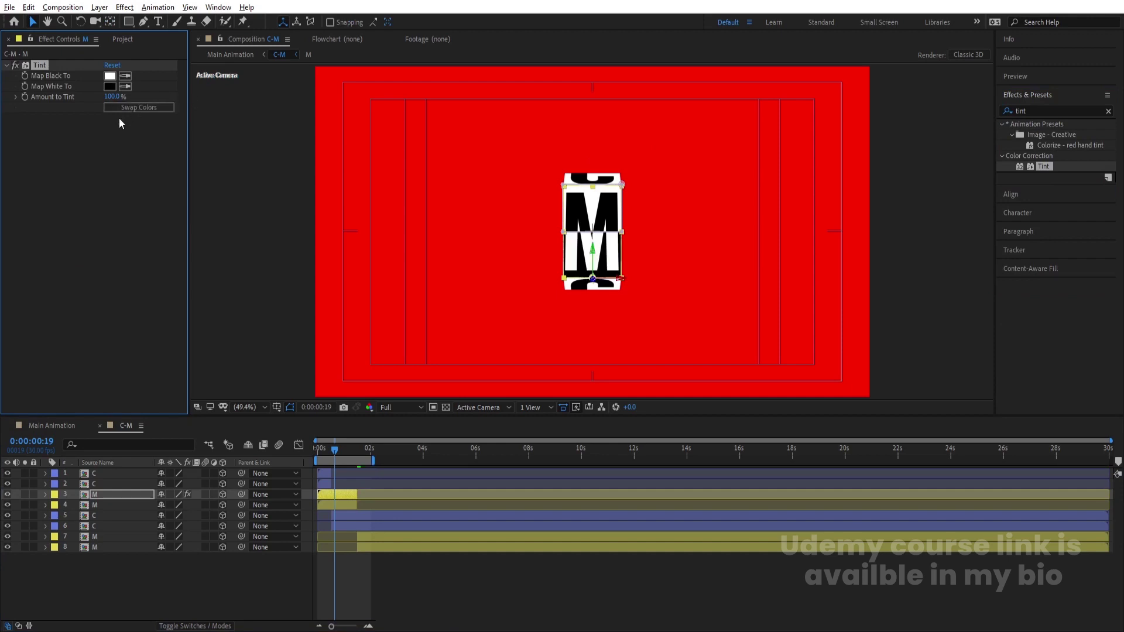
# Copy the Tint effect and paste it onto M layers 4, 7 and 8
pyautogui.rightClick(41, 70)
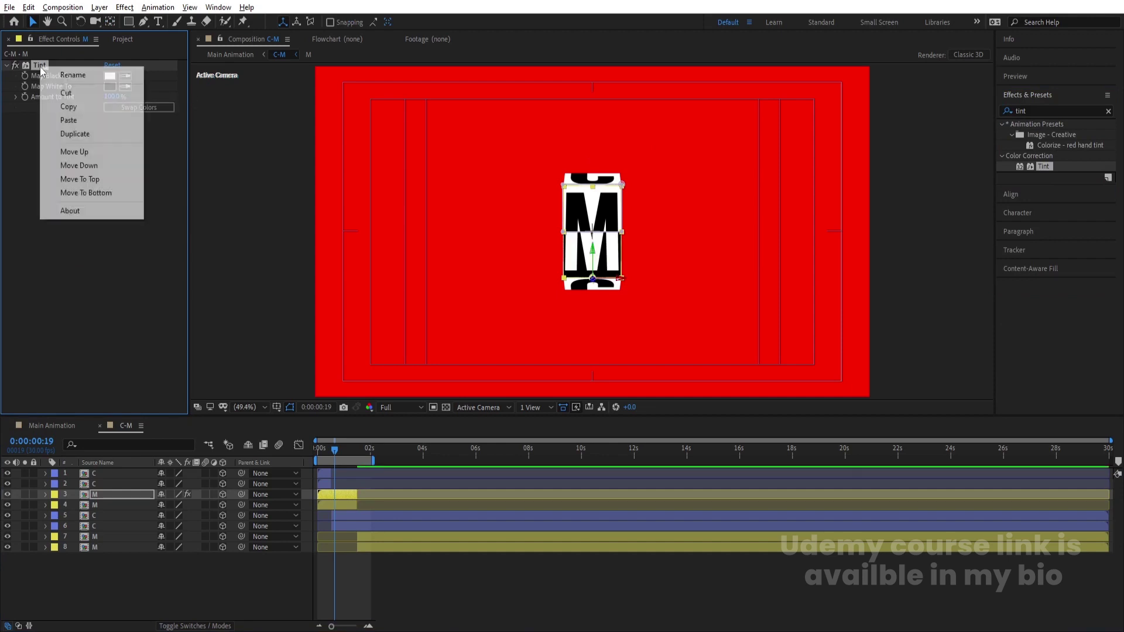
pyautogui.click(34, 68)
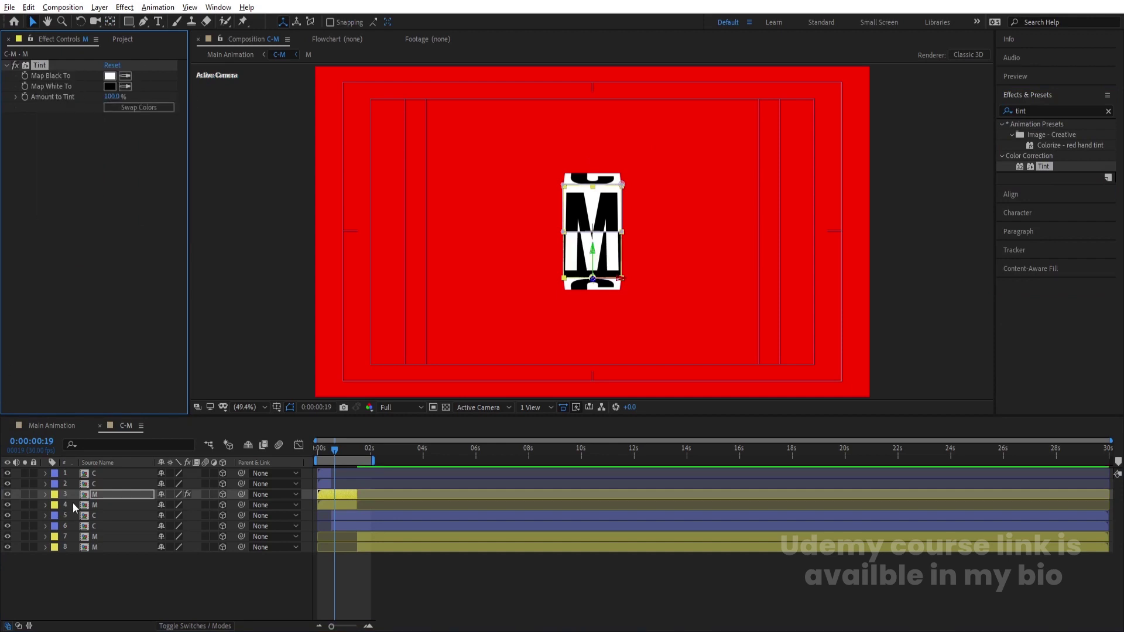
pyautogui.click(90, 506)
pyautogui.hotkey('ctrl', 'v')
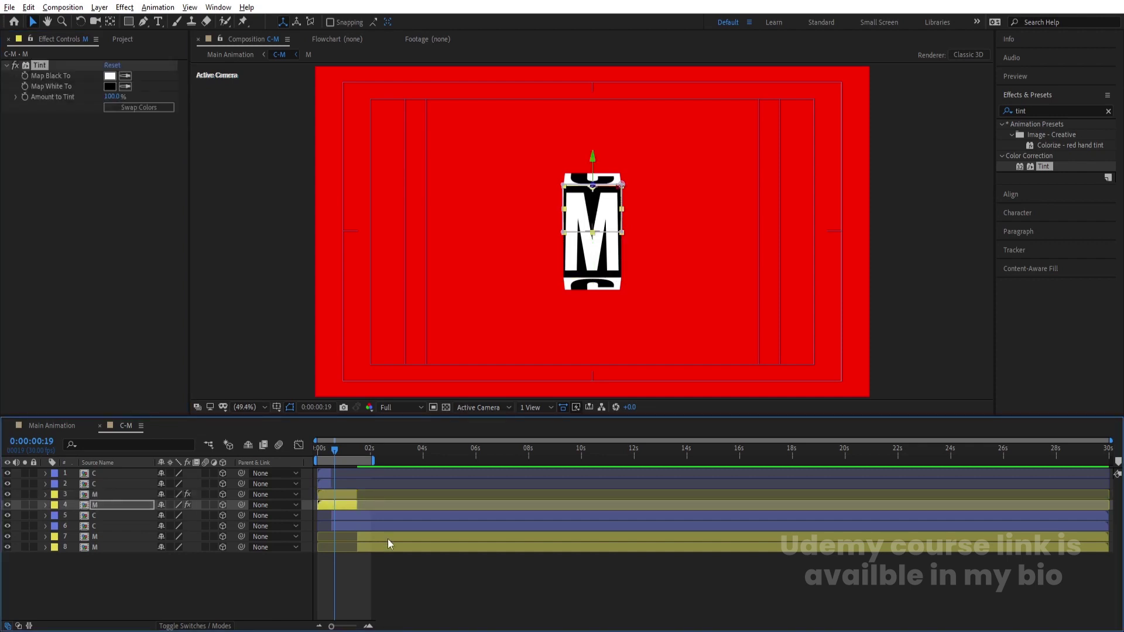
pyautogui.click(381, 539)
pyautogui.keyDown('shift'); pyautogui.click(367, 550); pyautogui.keyUp('shift')
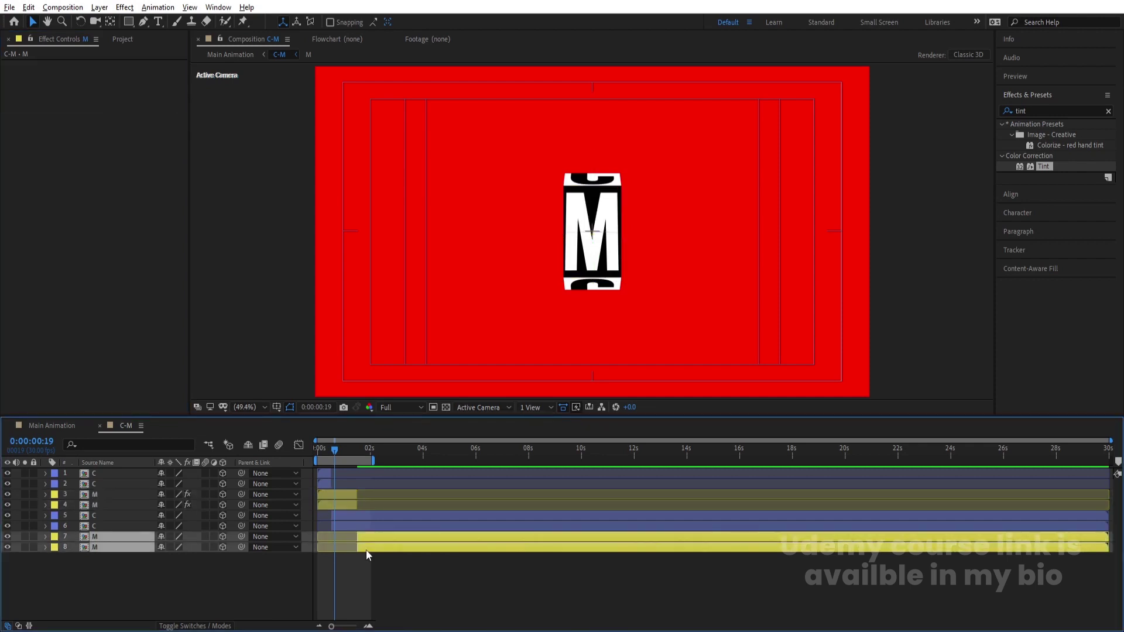
pyautogui.hotkey('ctrl', 'v')
# Turn on motion blur for every C-M layer and preview the flip
pyautogui.press('space')
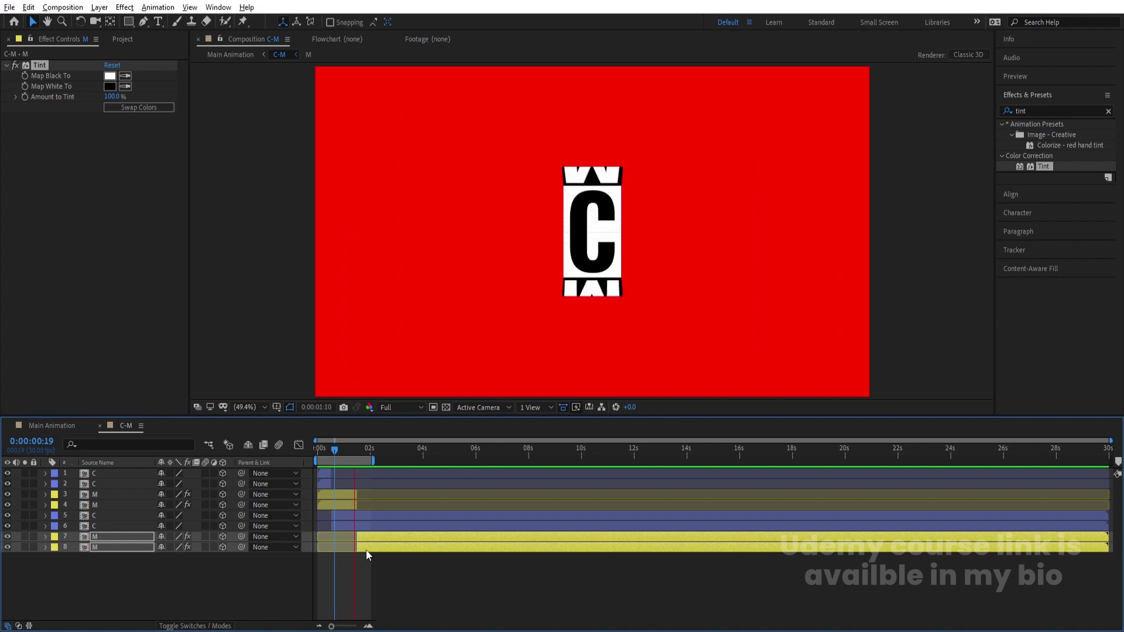
pyautogui.press('space')
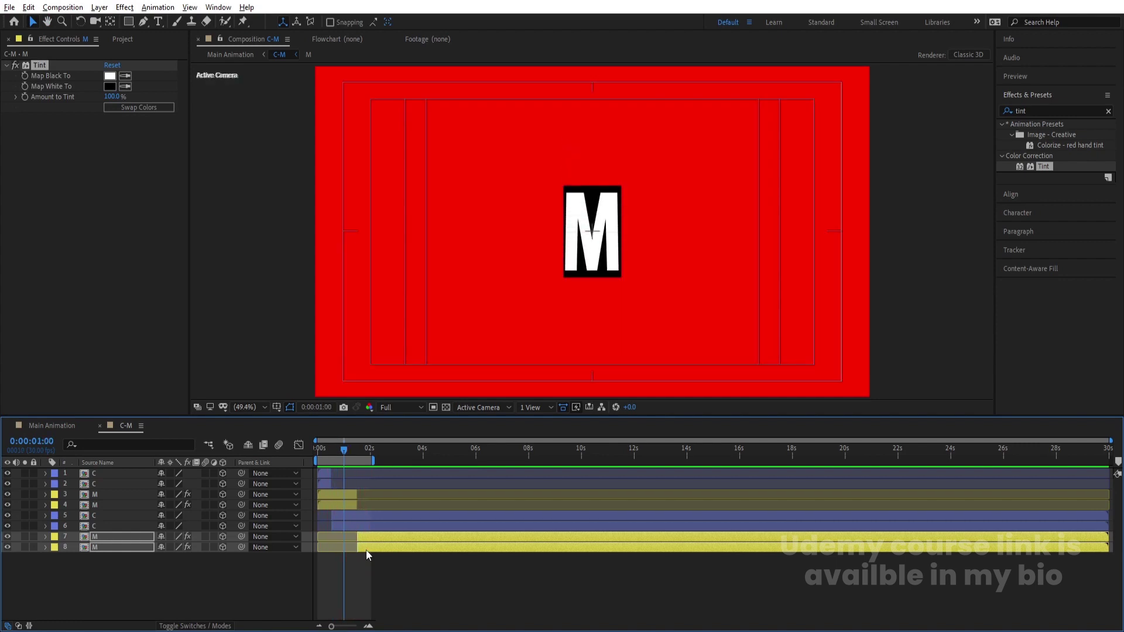
pyautogui.hotkey('ctrl', 'a')
pyautogui.click(205, 546)
pyautogui.press('space')
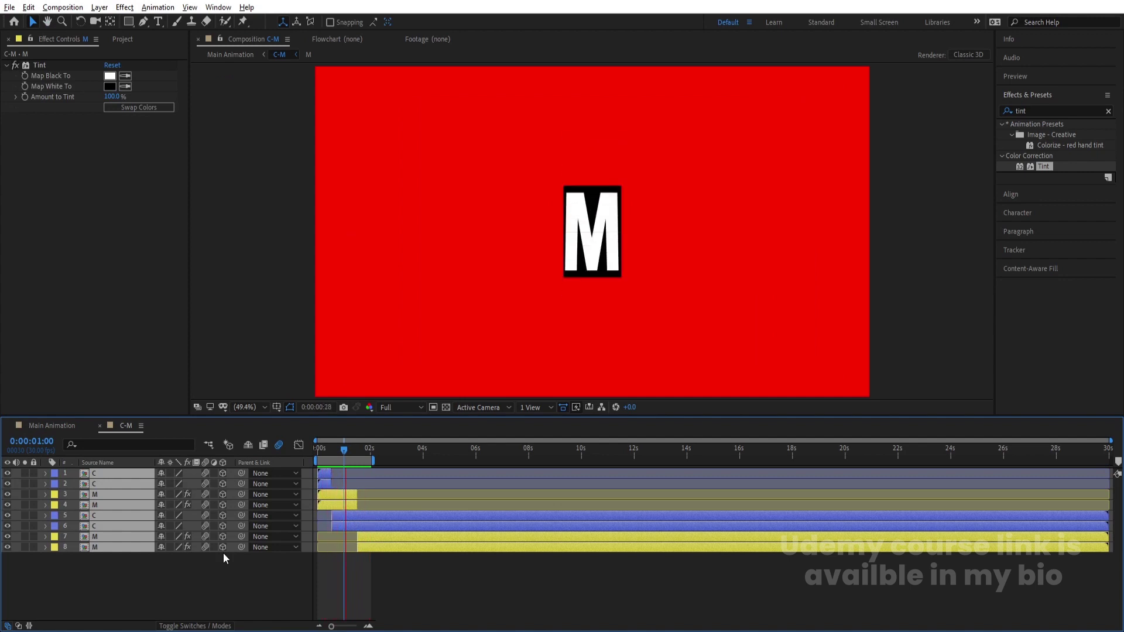
pyautogui.click(58, 423)
pyautogui.click(124, 426)
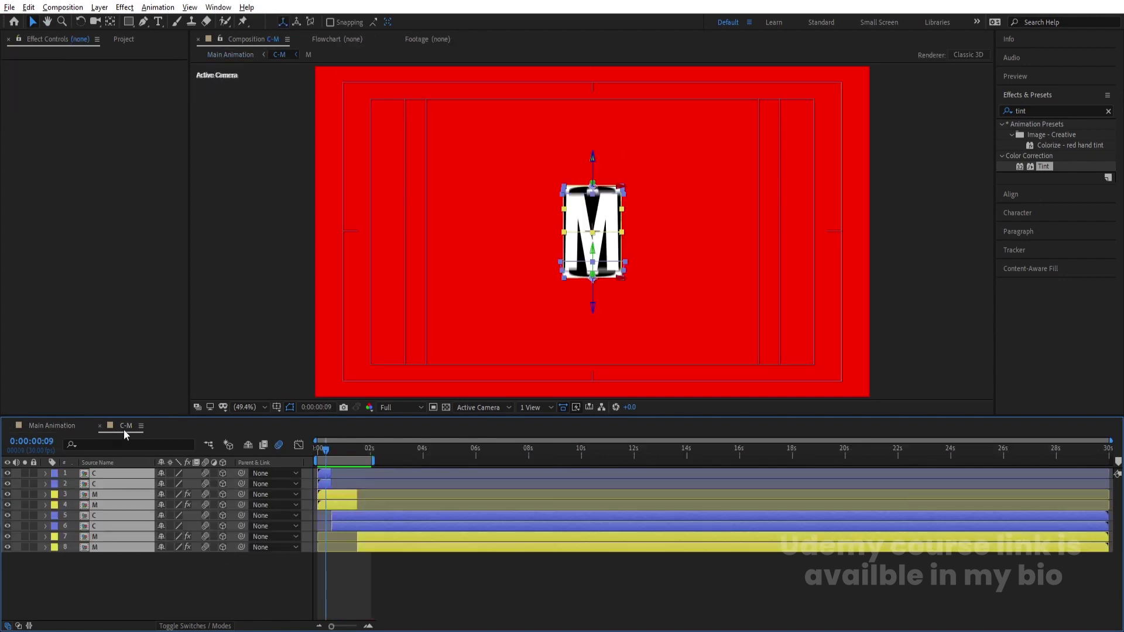
# Duplicate the C-M composition and rename the copy O-O
pyautogui.click(64, 425)
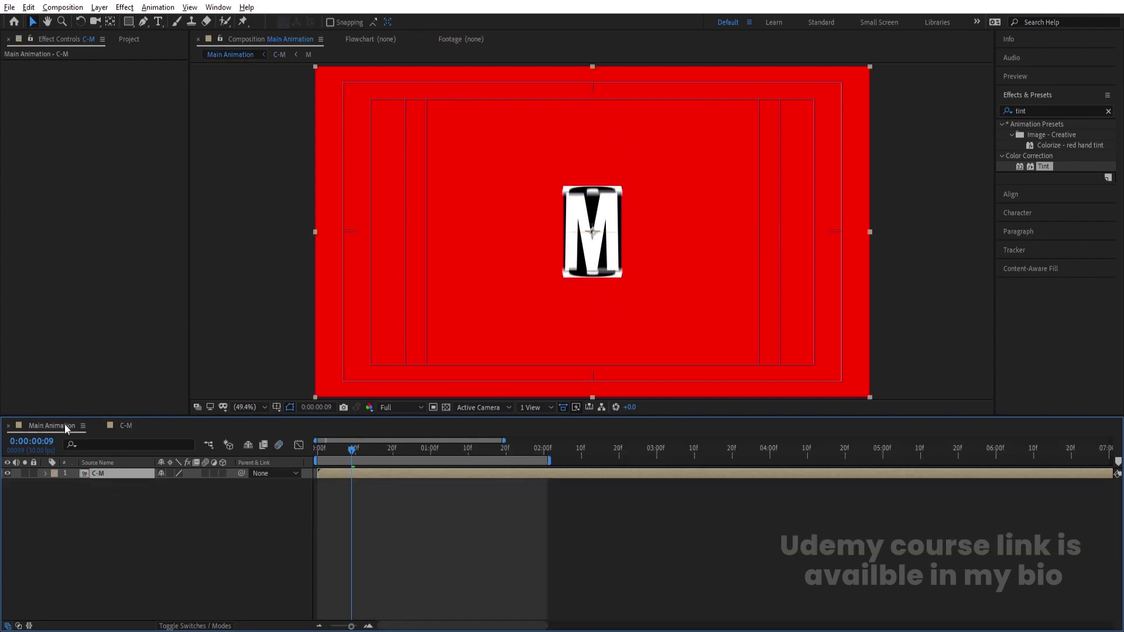
pyautogui.hotkey('ctrl', '0')
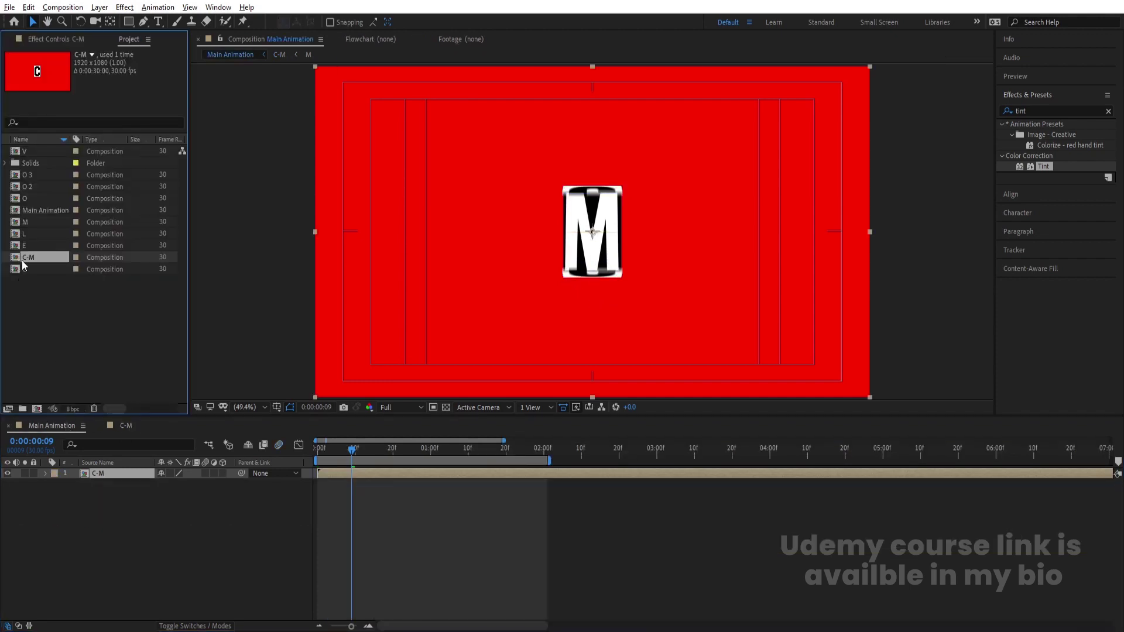
pyautogui.hotkey('ctrl', 'd')
pyautogui.hotkey('alt', 'Tab')
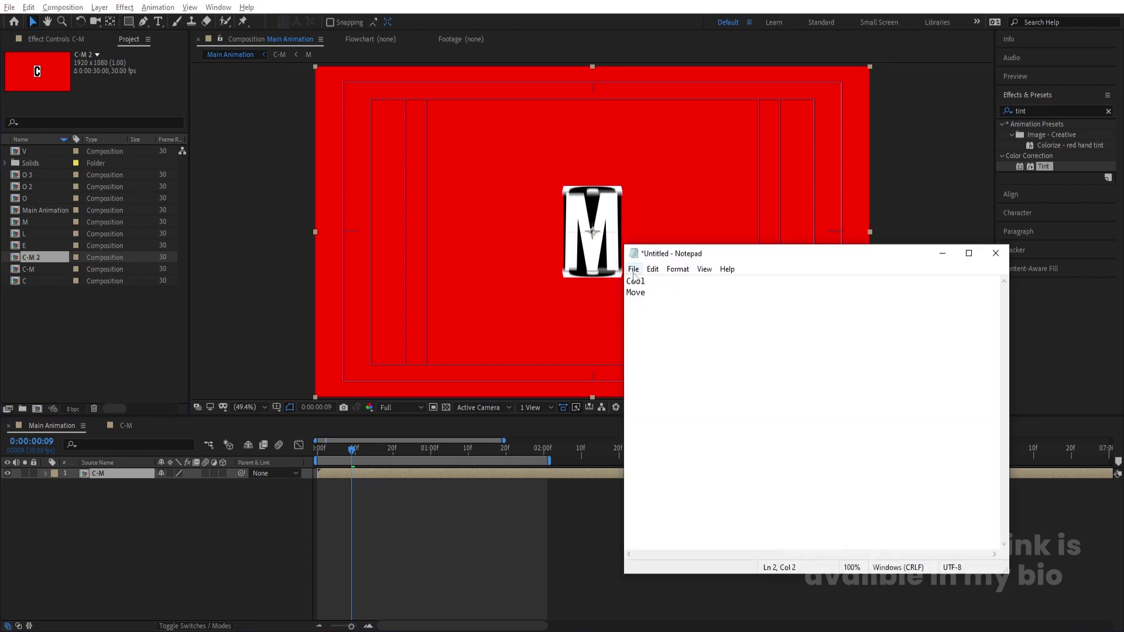
pyautogui.click(29, 258)
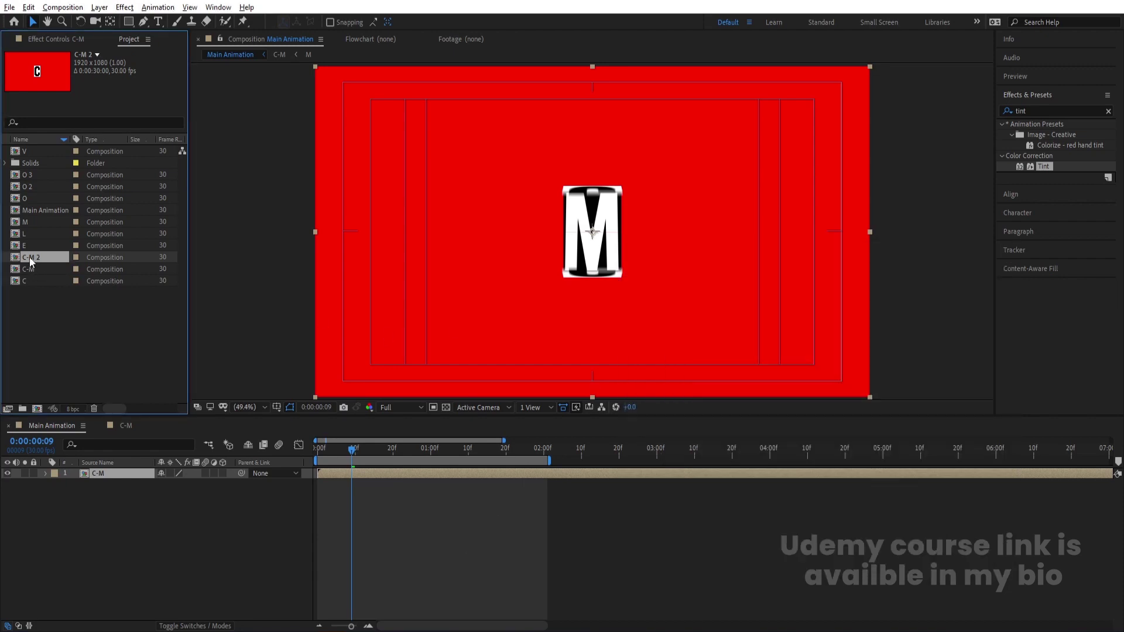
pyautogui.press('Return')
pyautogui.write('O-O')
pyautogui.press('Return')
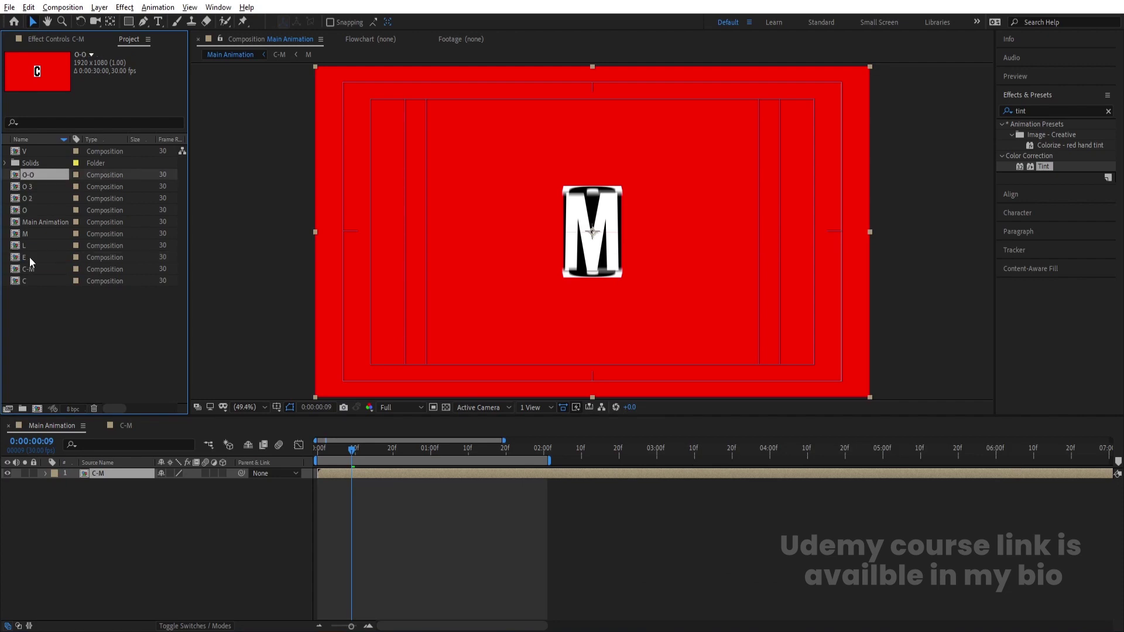
# In O-O, replace the four C layers with the O letter composition
pyautogui.doubleClick(31, 174)
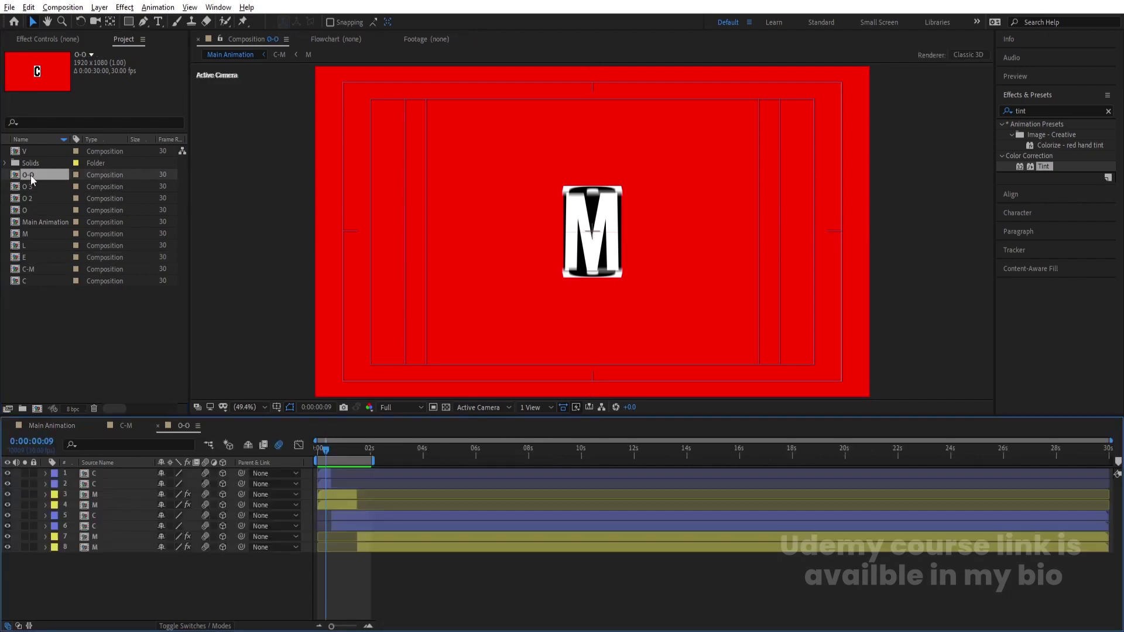
pyautogui.press('=')
pyautogui.click(100, 484)
pyautogui.keyDown('shift'); pyautogui.click(97, 475); pyautogui.keyUp('shift')
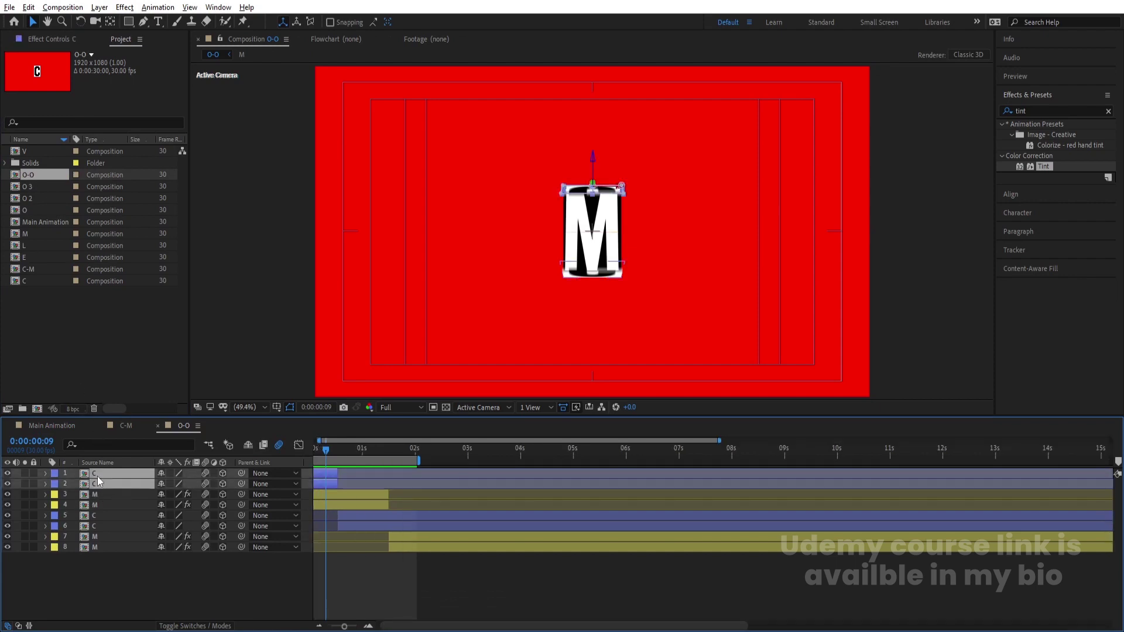
pyautogui.keyDown('ctrl'); pyautogui.click(91, 511); pyautogui.keyUp('ctrl')
pyautogui.keyDown('ctrl'); pyautogui.click(97, 525); pyautogui.keyUp('ctrl')
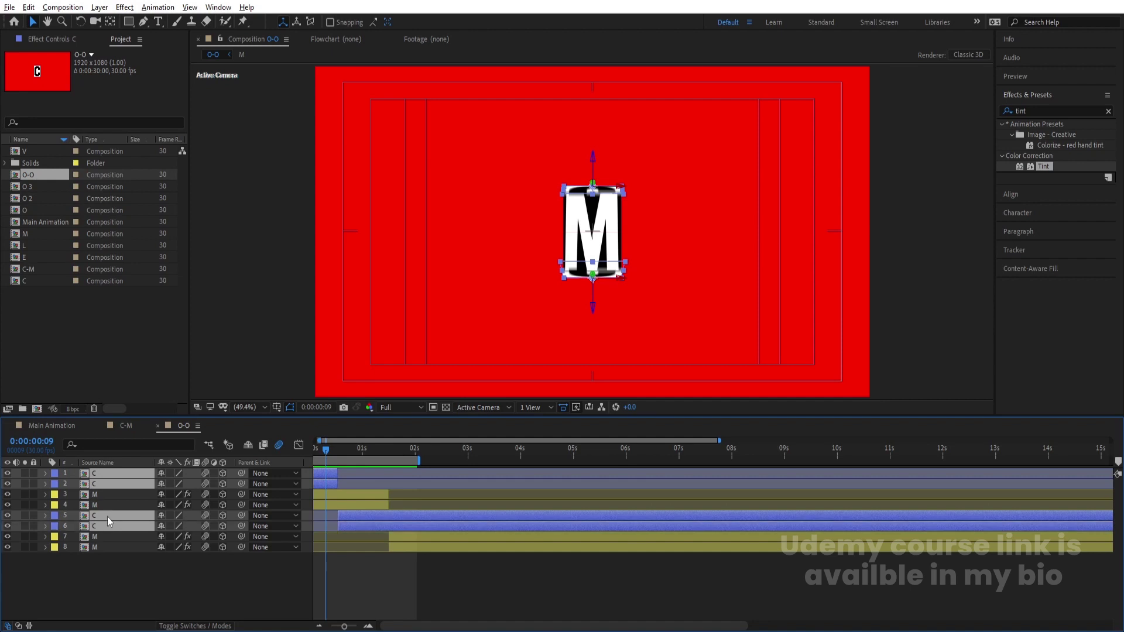
pyautogui.click(42, 210)
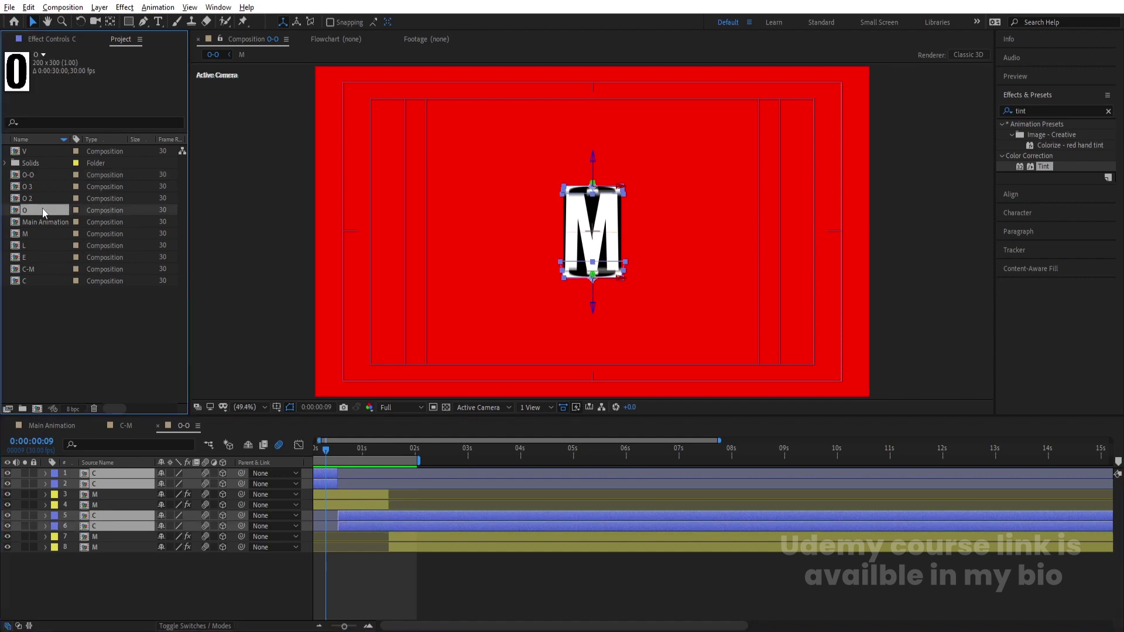
pyautogui.moveTo(40, 215); pyautogui.dragTo(111, 471)
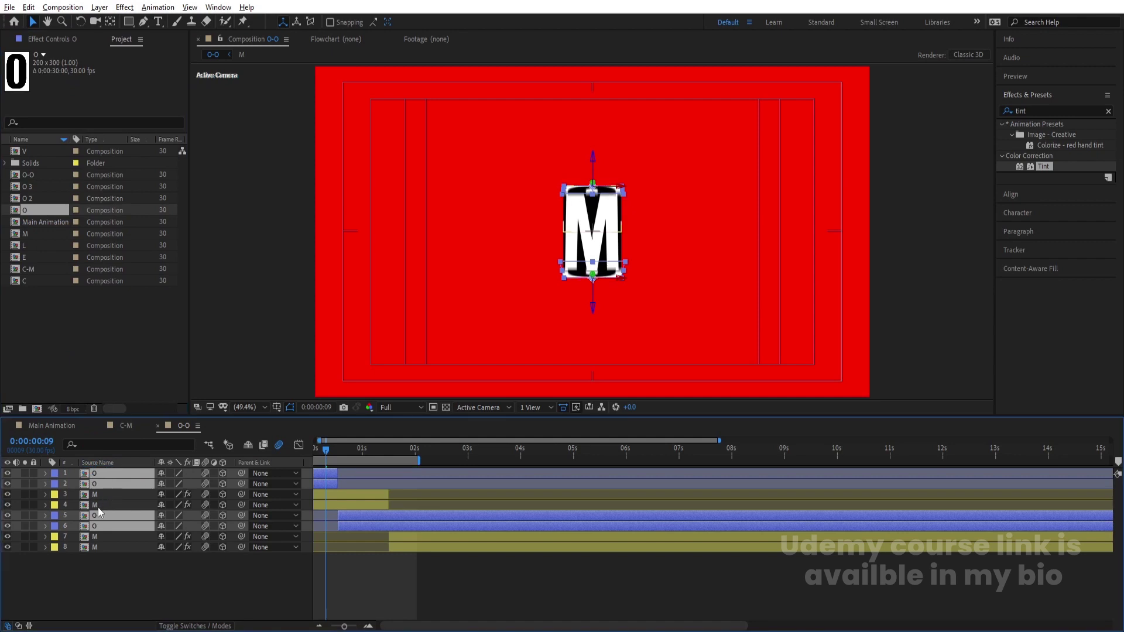
# Replace the four M layers with the O 2 composition and preview the O-to-O flip
pyautogui.click(98, 505)
pyautogui.keyDown('ctrl'); pyautogui.click(98, 495); pyautogui.keyUp('ctrl')
pyautogui.keyDown('ctrl'); pyautogui.click(99, 537); pyautogui.keyUp('ctrl')
pyautogui.keyDown('ctrl'); pyautogui.click(96, 547); pyautogui.keyUp('ctrl')
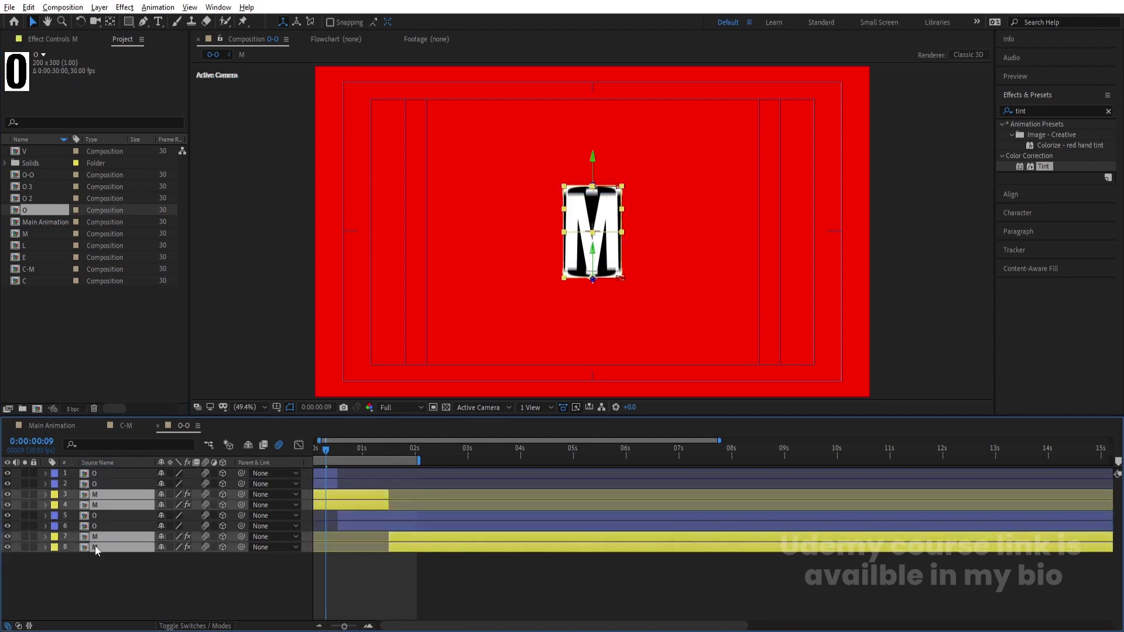
pyautogui.click(35, 201)
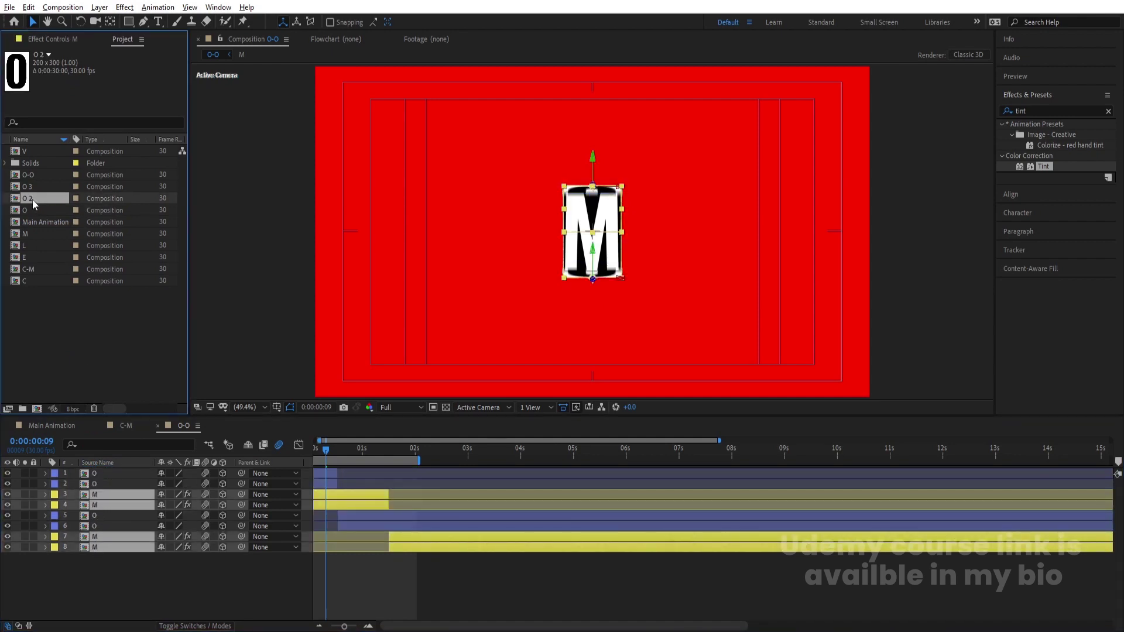
pyautogui.moveTo(32, 199); pyautogui.dragTo(96, 502)
pyautogui.press('space')
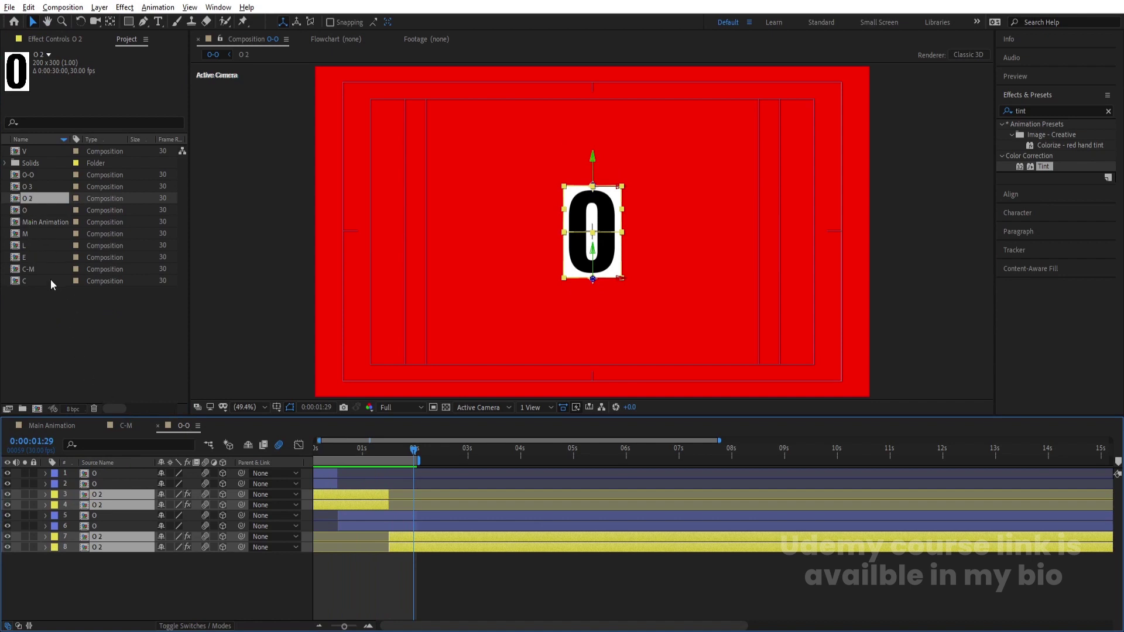
pyautogui.click(40, 176)
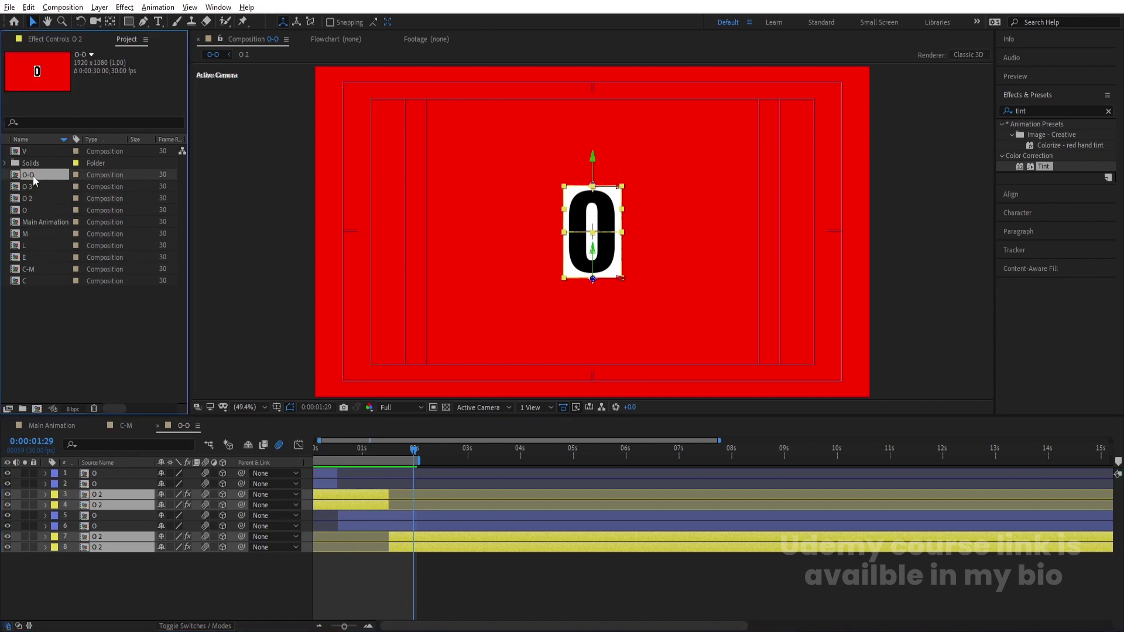
# Duplicate O-O, rename the copy O-V, and open it
pyautogui.hotkey('ctrl', 'd')
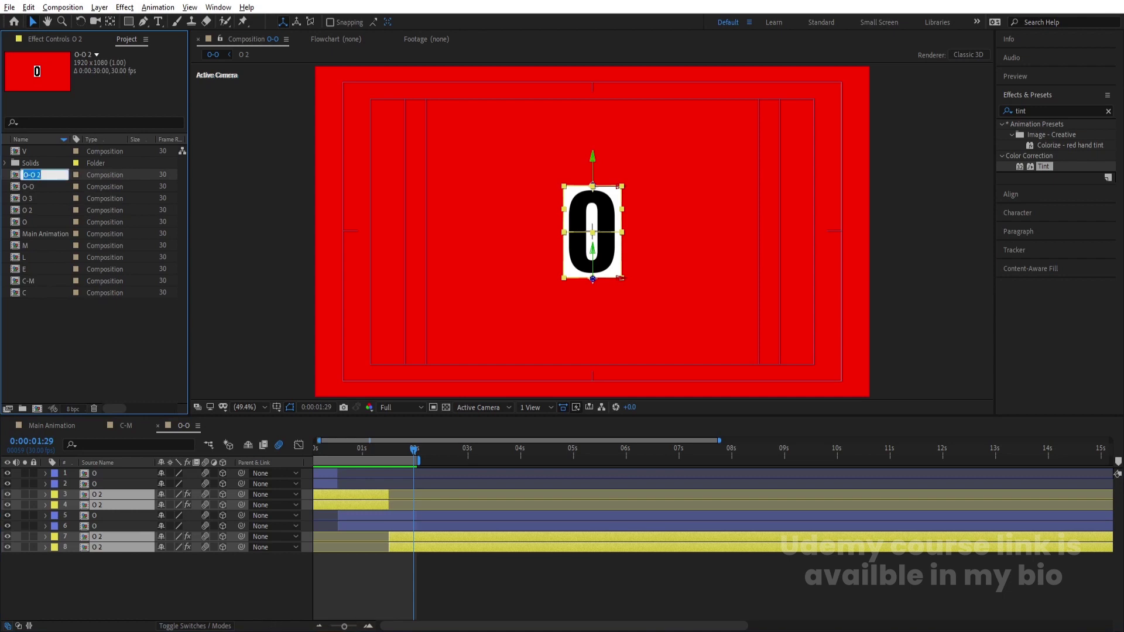
pyautogui.hotkey('alt', 'Tab')
pyautogui.click(637, 282)
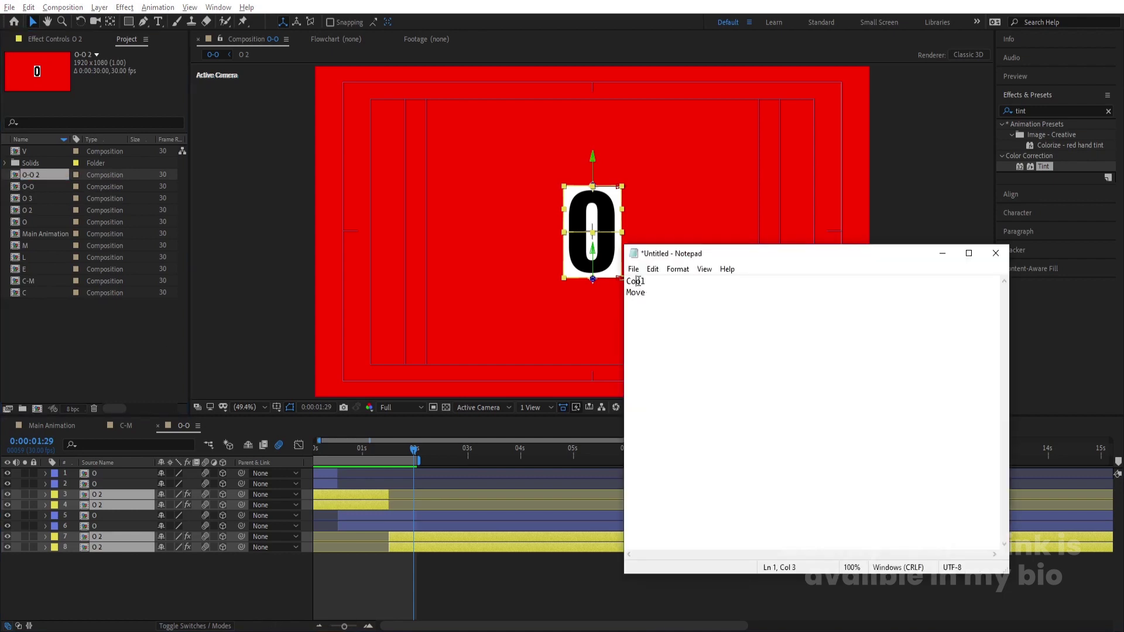
pyautogui.click(31, 177)
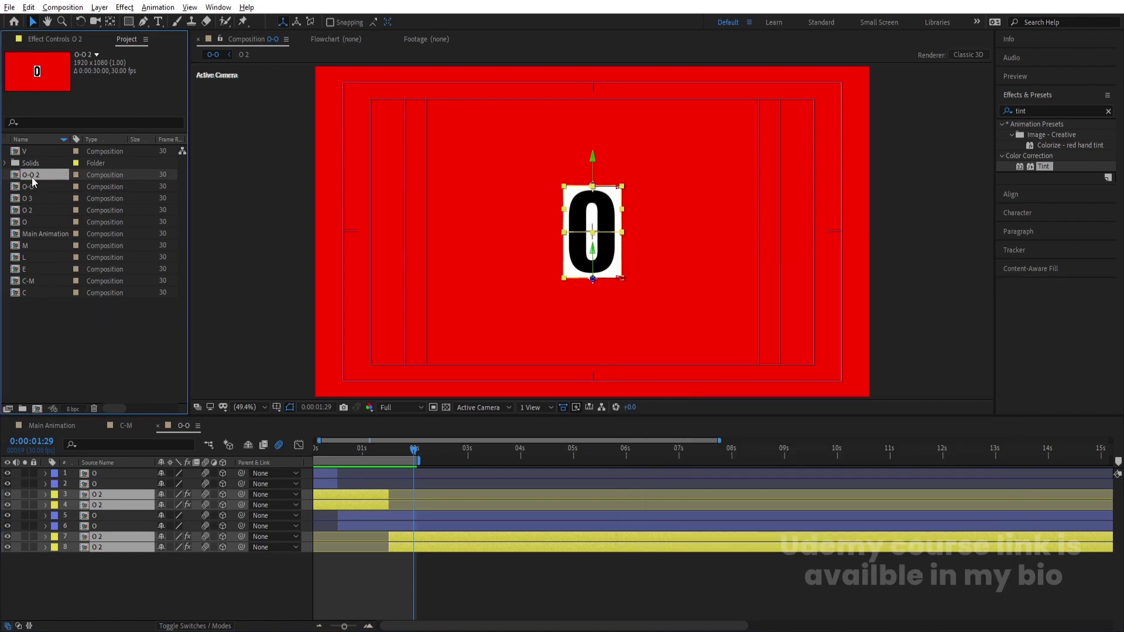
pyautogui.write('O-V')
pyautogui.press('Return')
pyautogui.doubleClick(30, 175)
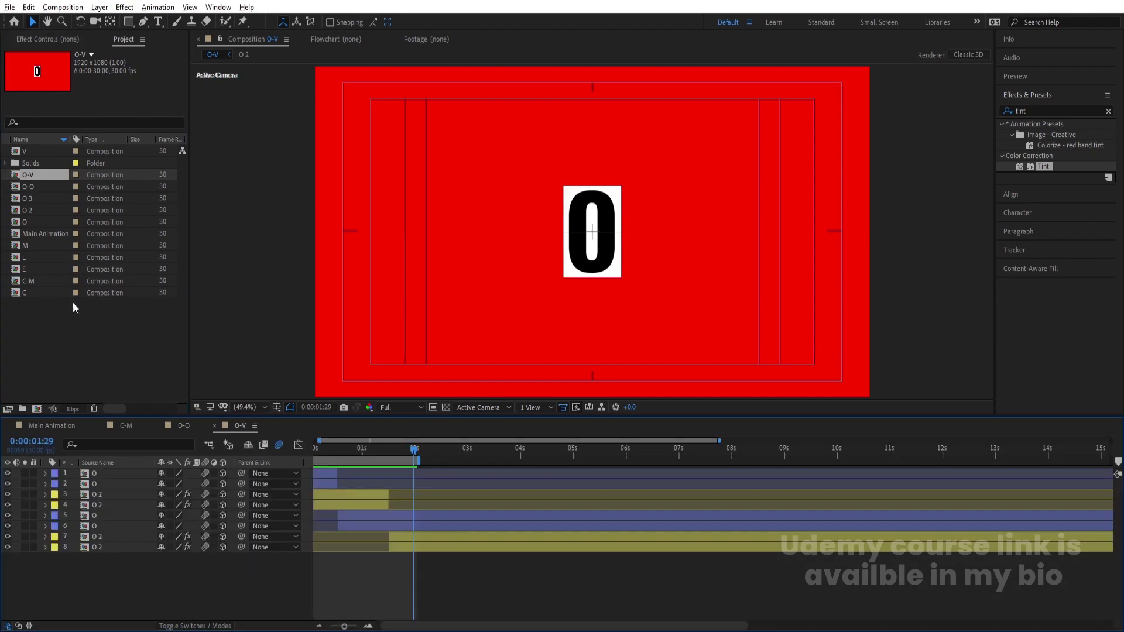
# Replace the four O 2 layers with the V letter composition
pyautogui.click(366, 450)
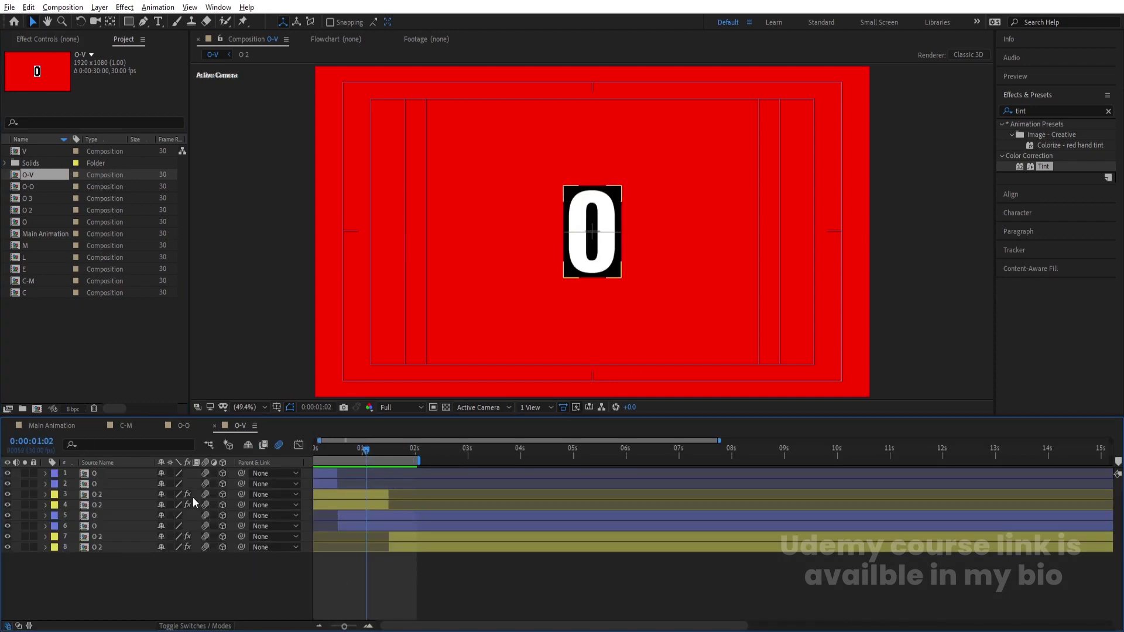
pyautogui.click(95, 506)
pyautogui.keyDown('ctrl'); pyautogui.click(94, 495); pyautogui.keyUp('ctrl')
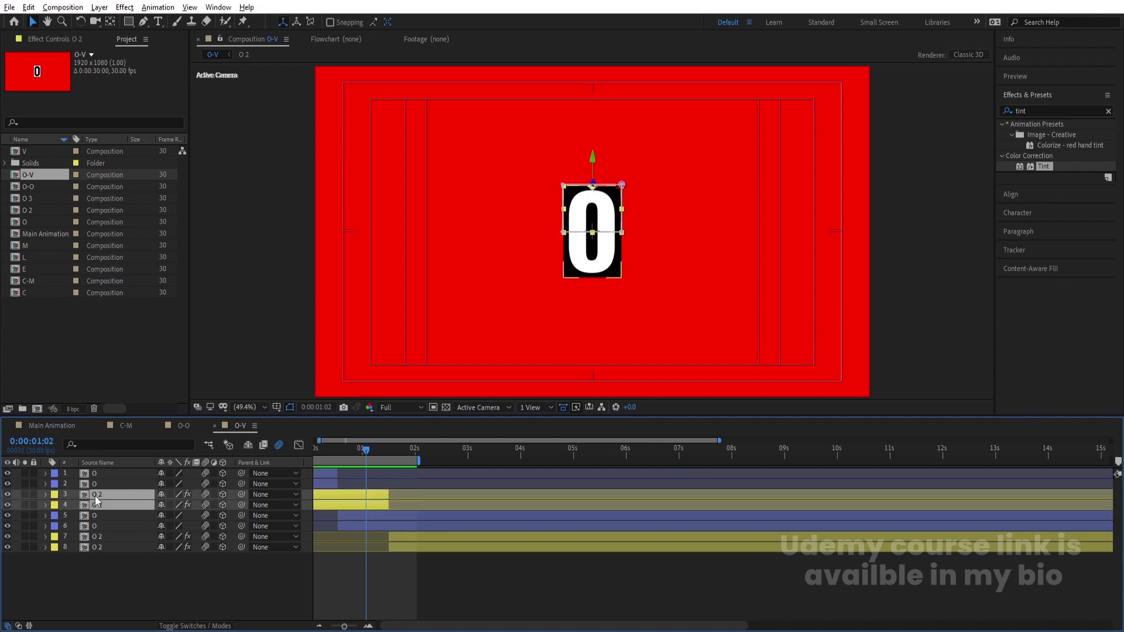
pyautogui.keyDown('ctrl'); pyautogui.click(107, 537); pyautogui.keyUp('ctrl')
pyautogui.keyDown('ctrl'); pyautogui.click(96, 547); pyautogui.keyUp('ctrl')
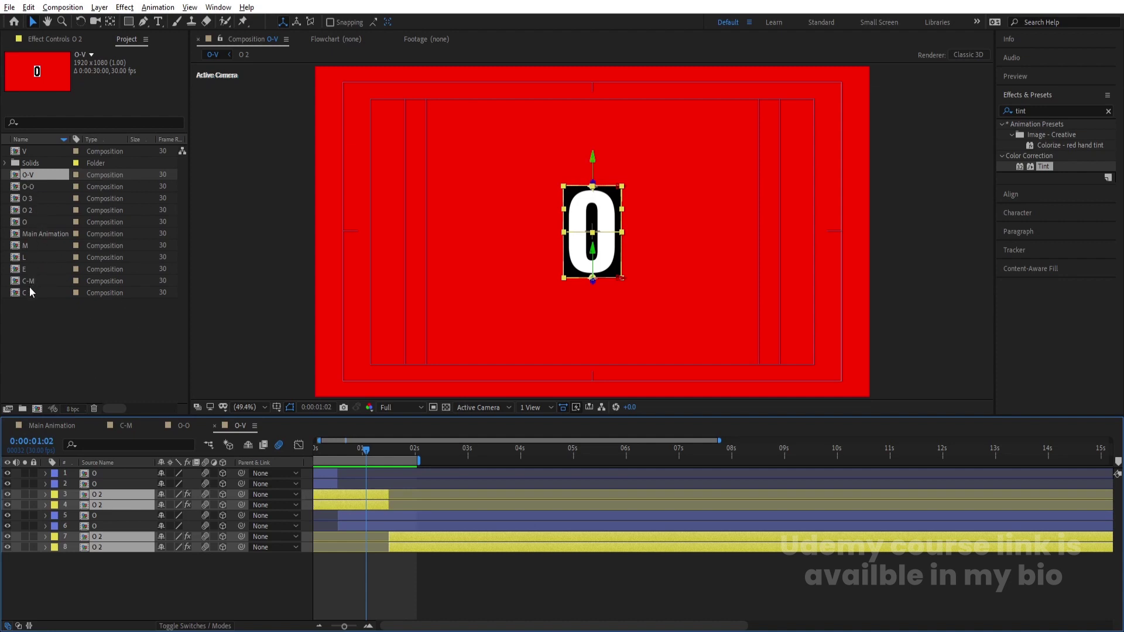
pyautogui.click(27, 152)
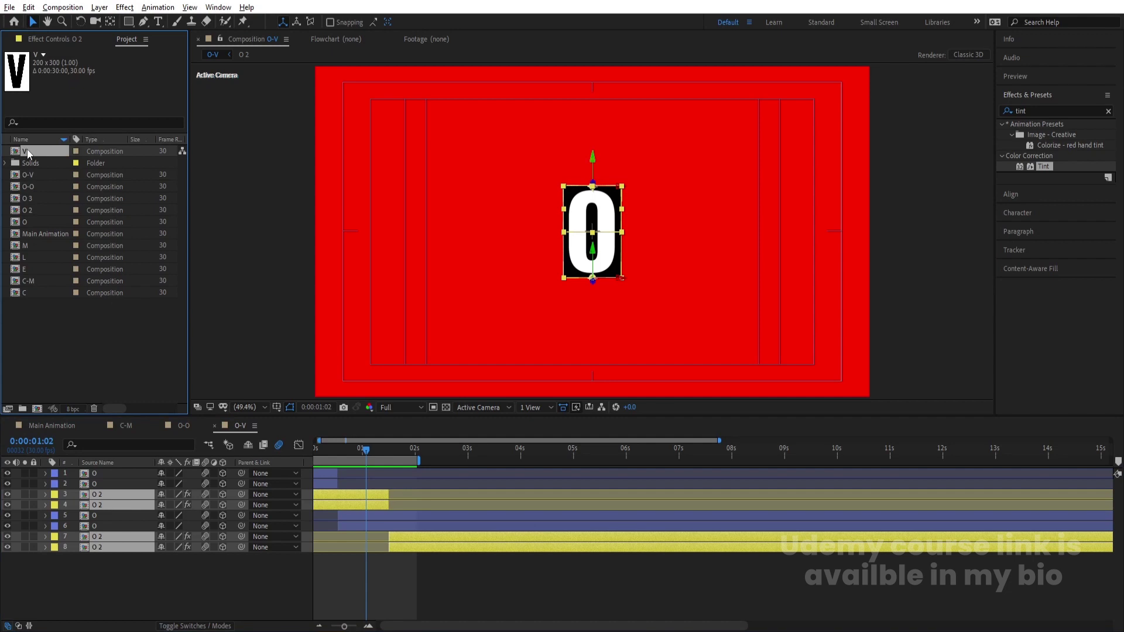
pyautogui.moveTo(56, 192); pyautogui.dragTo(118, 496)
# Preview the O-to-V flip and check the Cool/Move word list
pyautogui.press('space')
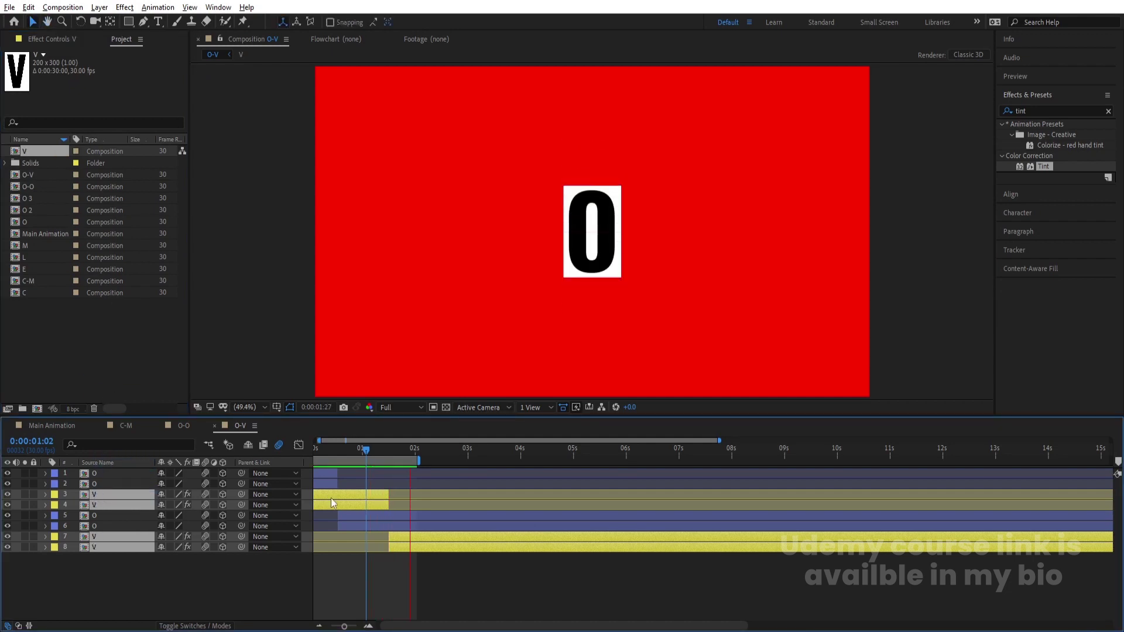
pyautogui.press('space')
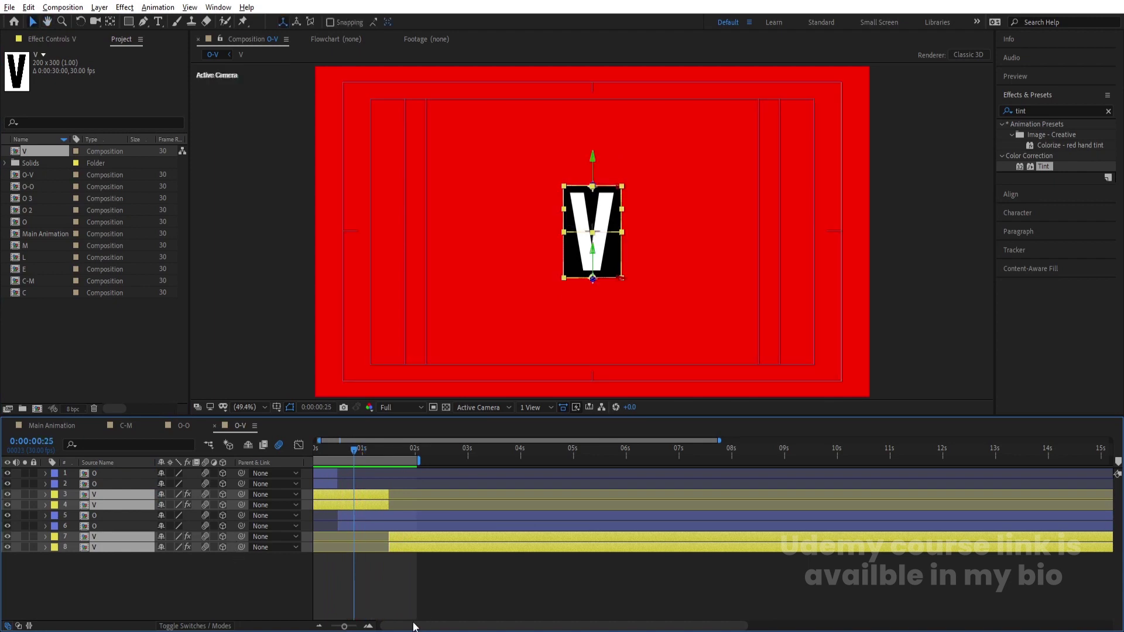
pyautogui.hotkey('alt', 'Tab')
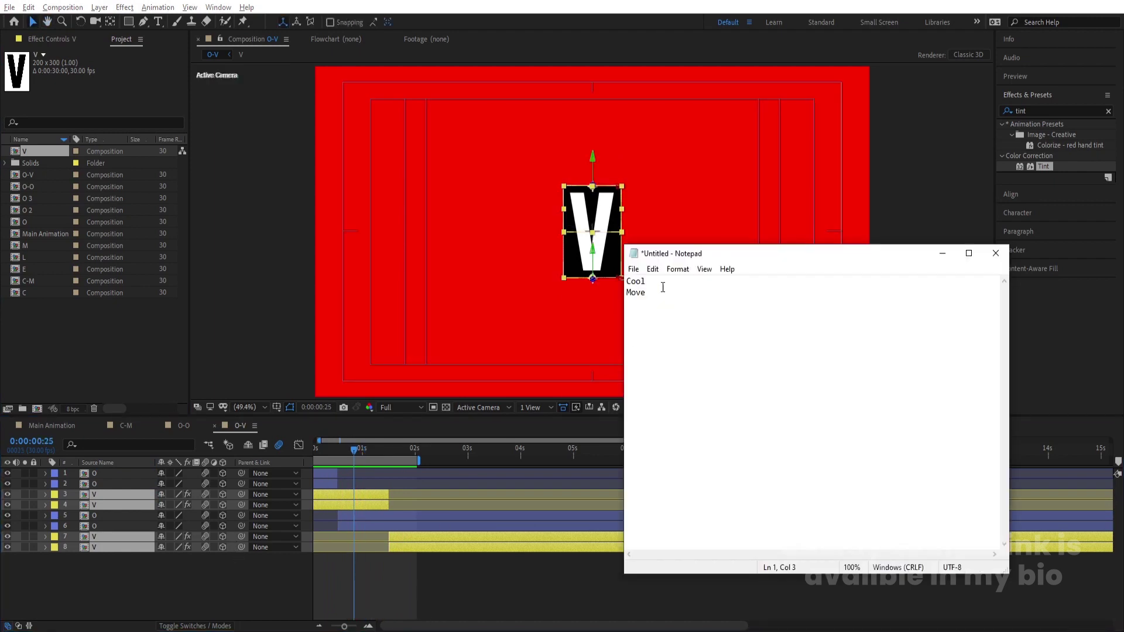
pyautogui.click(255, 589)
pyautogui.click(34, 178)
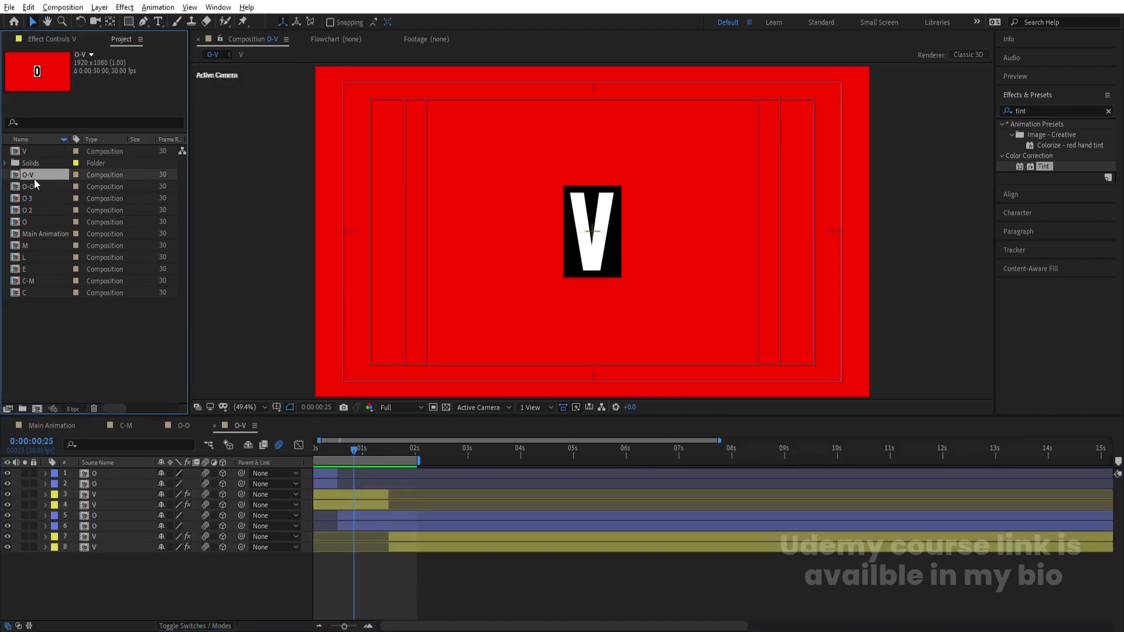
# Duplicate O-V as a new composition named L-E and open it
pyautogui.hotkey('ctrl', 'd')
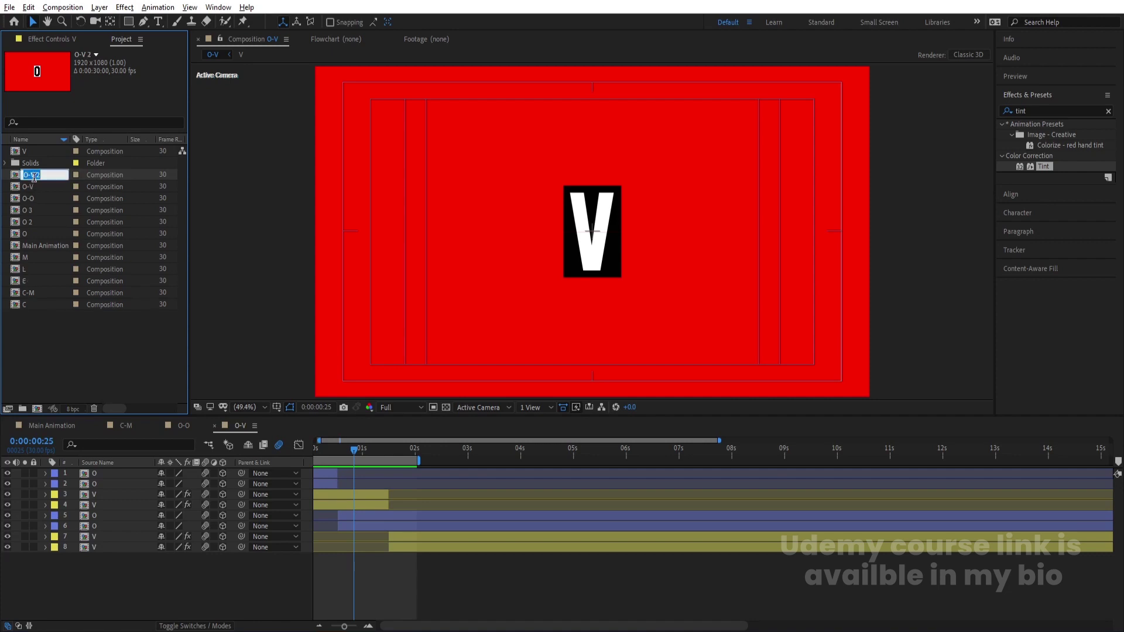
pyautogui.write('L-E')
pyautogui.press('Return')
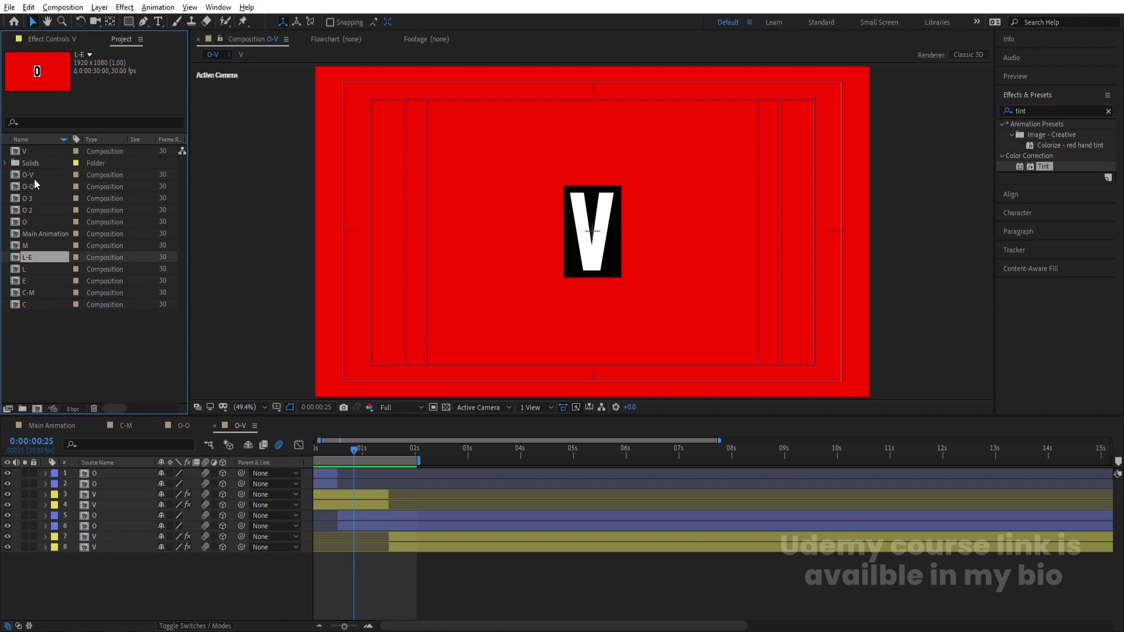
pyautogui.doubleClick(30, 258)
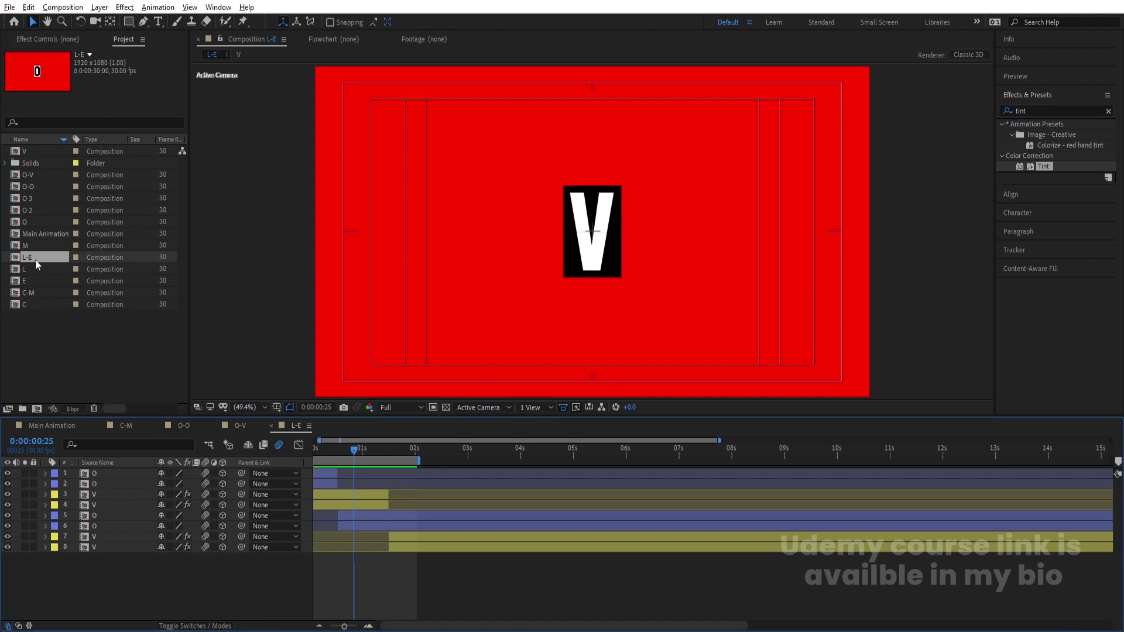
# Replace the four O layers with the L letter composition
pyautogui.click(33, 265)
pyautogui.click(115, 486)
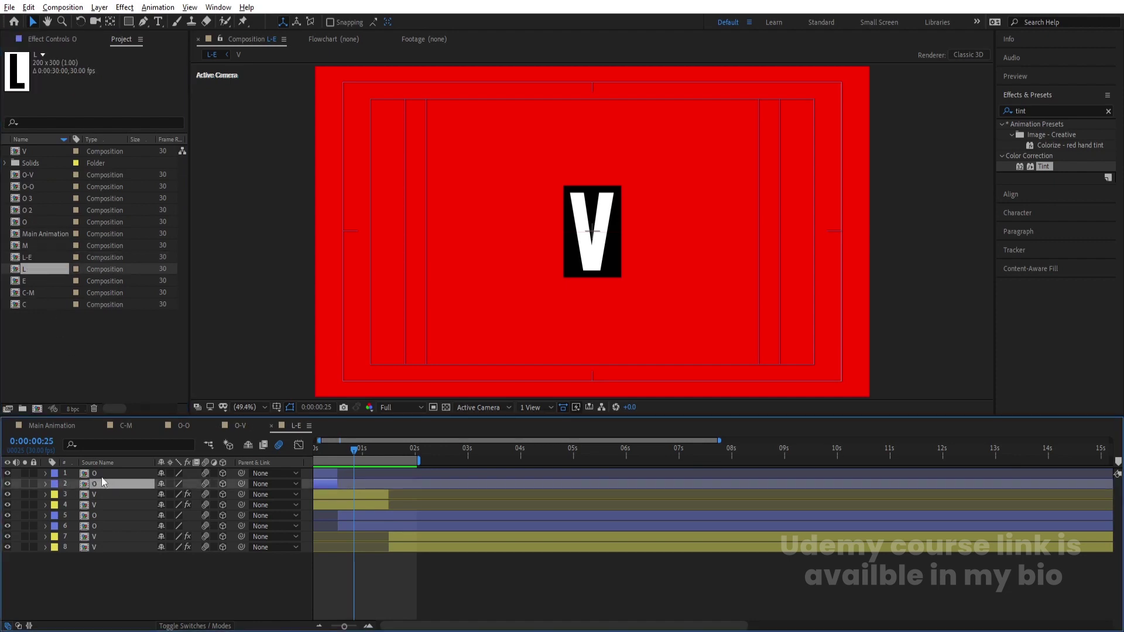
pyautogui.keyDown('ctrl'); pyautogui.click(100, 474); pyautogui.keyUp('ctrl')
pyautogui.keyDown('ctrl'); pyautogui.click(96, 514); pyautogui.keyUp('ctrl')
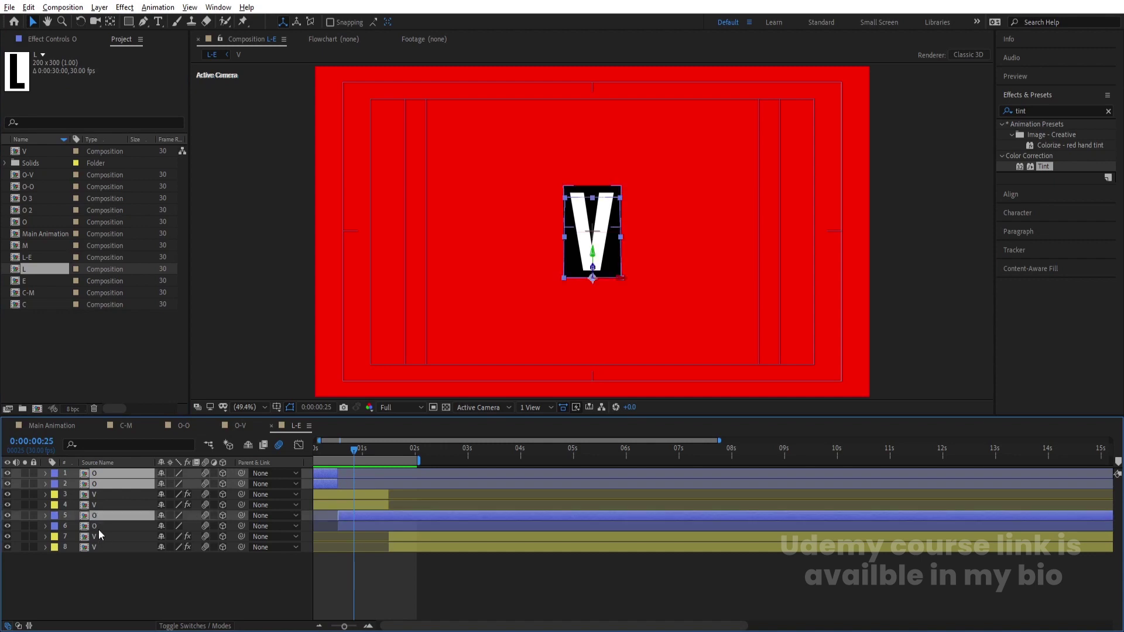
pyautogui.keyDown('ctrl'); pyautogui.click(98, 527); pyautogui.keyUp('ctrl')
pyautogui.moveTo(42, 269); pyautogui.dragTo(107, 481)
# Replace the four V layers with the E composition and preview the L-to-E flip
pyautogui.click(103, 494)
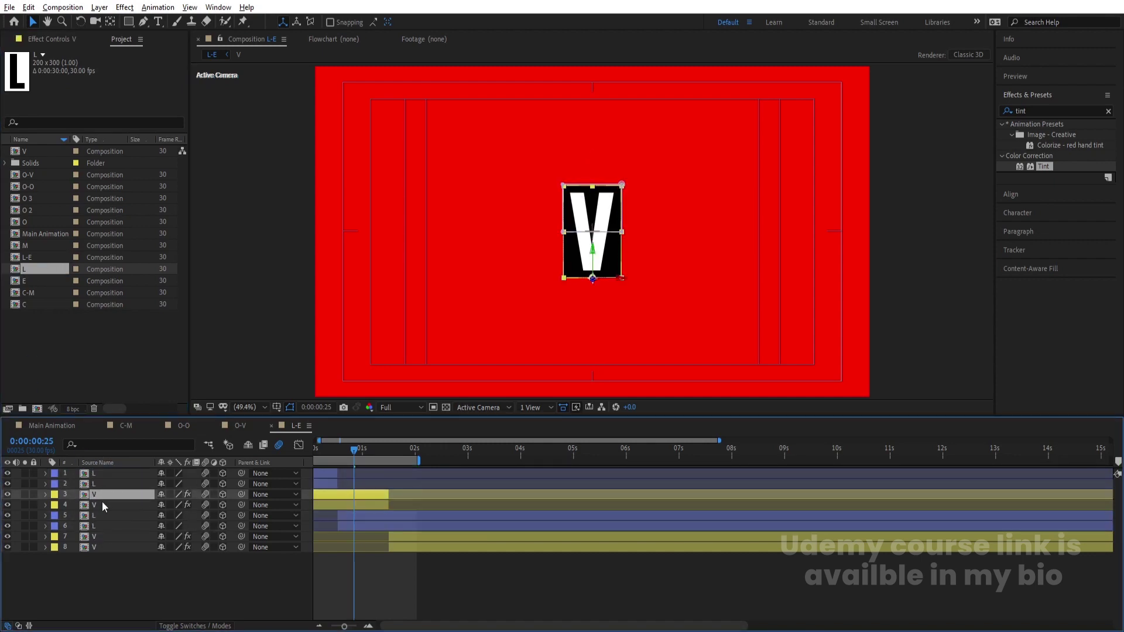
pyautogui.keyDown('ctrl'); pyautogui.click(101, 504); pyautogui.keyUp('ctrl')
pyautogui.keyDown('ctrl'); pyautogui.click(96, 537); pyautogui.keyUp('ctrl')
pyautogui.keyDown('ctrl'); pyautogui.click(96, 547); pyautogui.keyUp('ctrl')
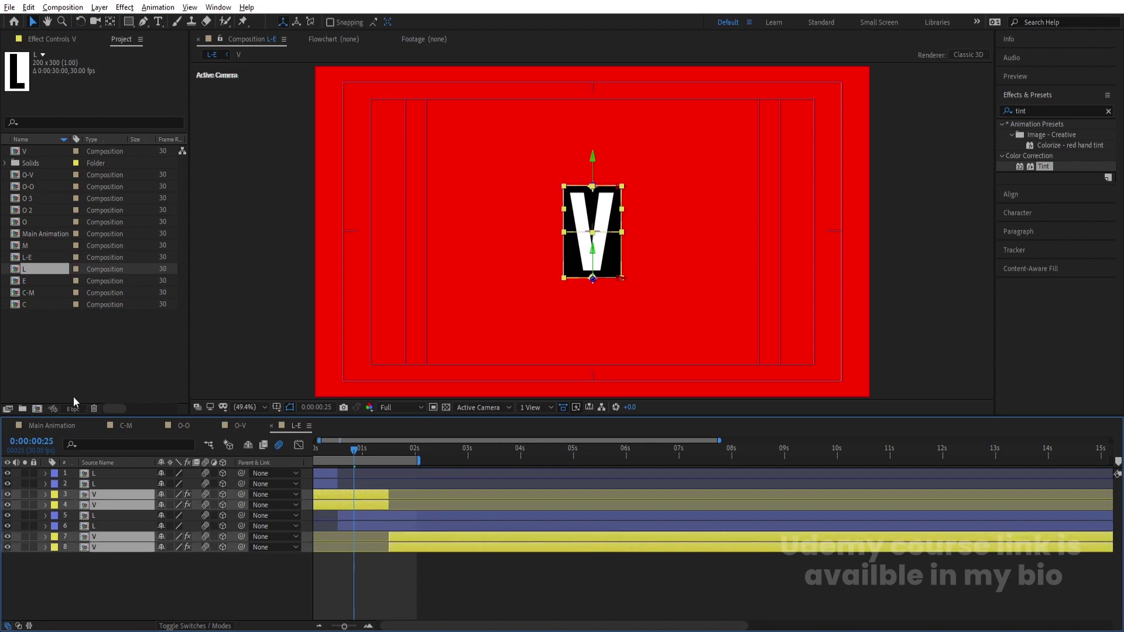
pyautogui.click(25, 281)
pyautogui.moveTo(26, 279); pyautogui.dragTo(109, 492)
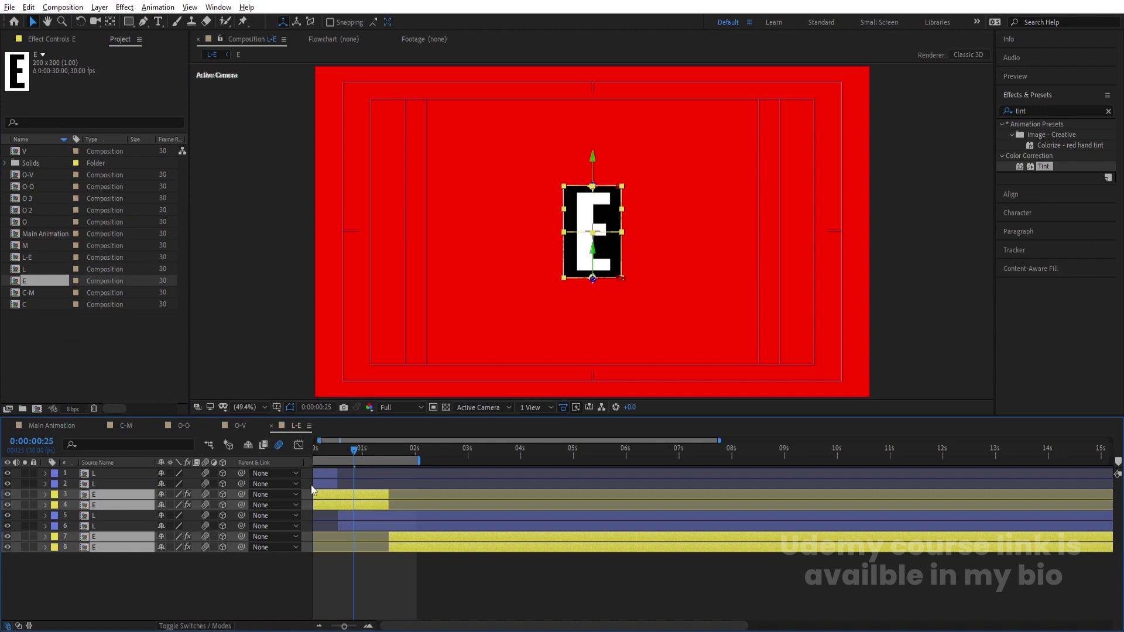
pyautogui.press('space')
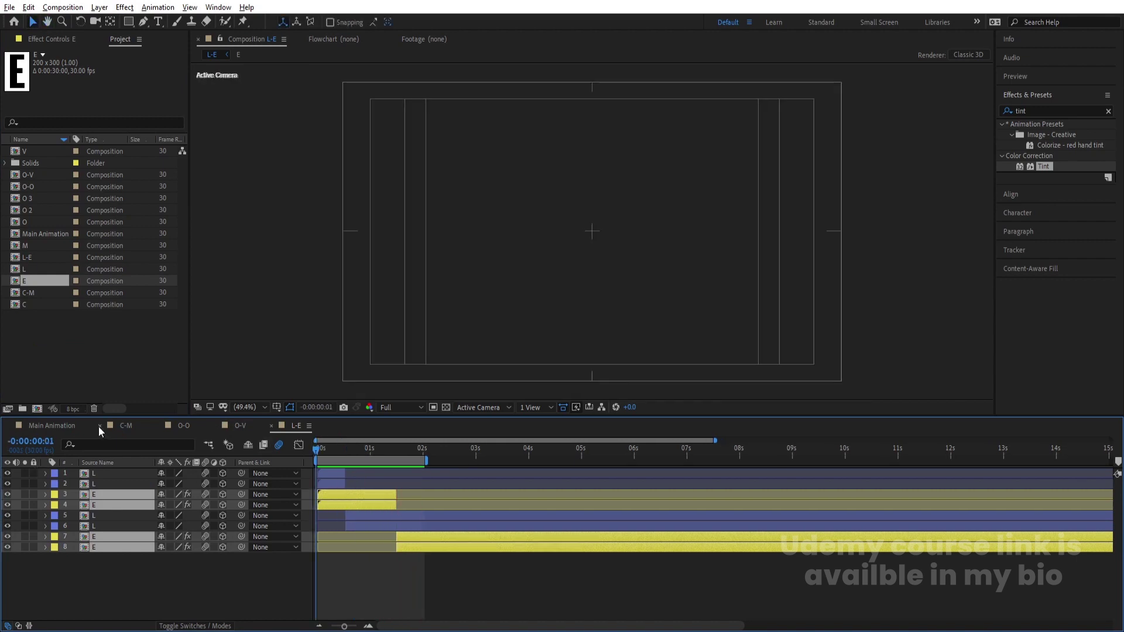
# In Main Animation at the first frame, move the C card left of centre
pyautogui.click(57, 427)
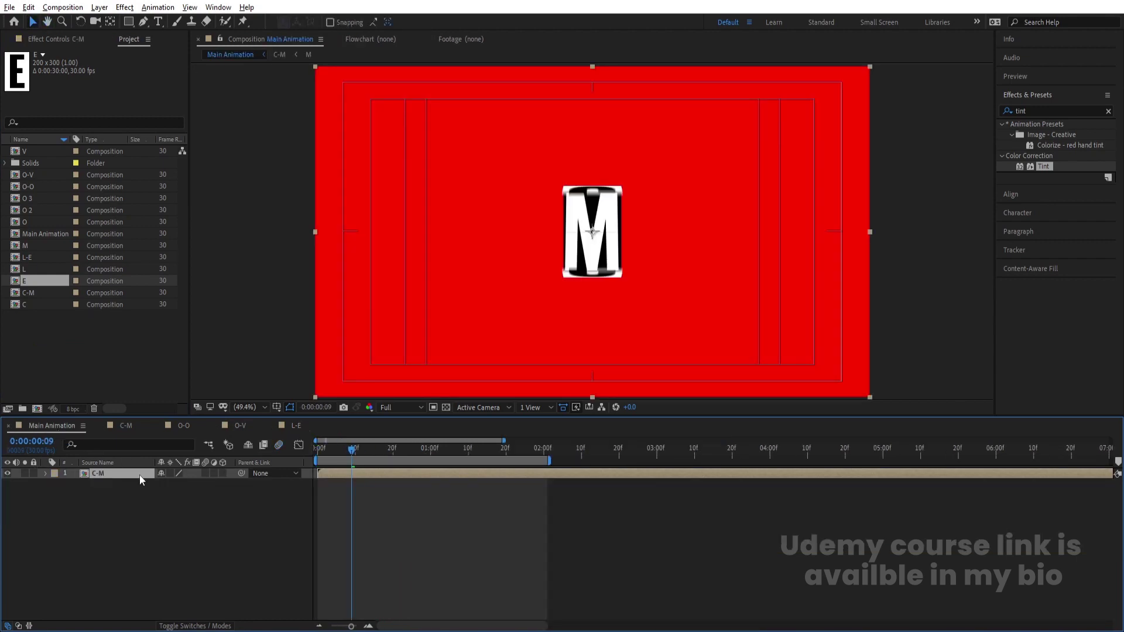
pyautogui.press('Home')
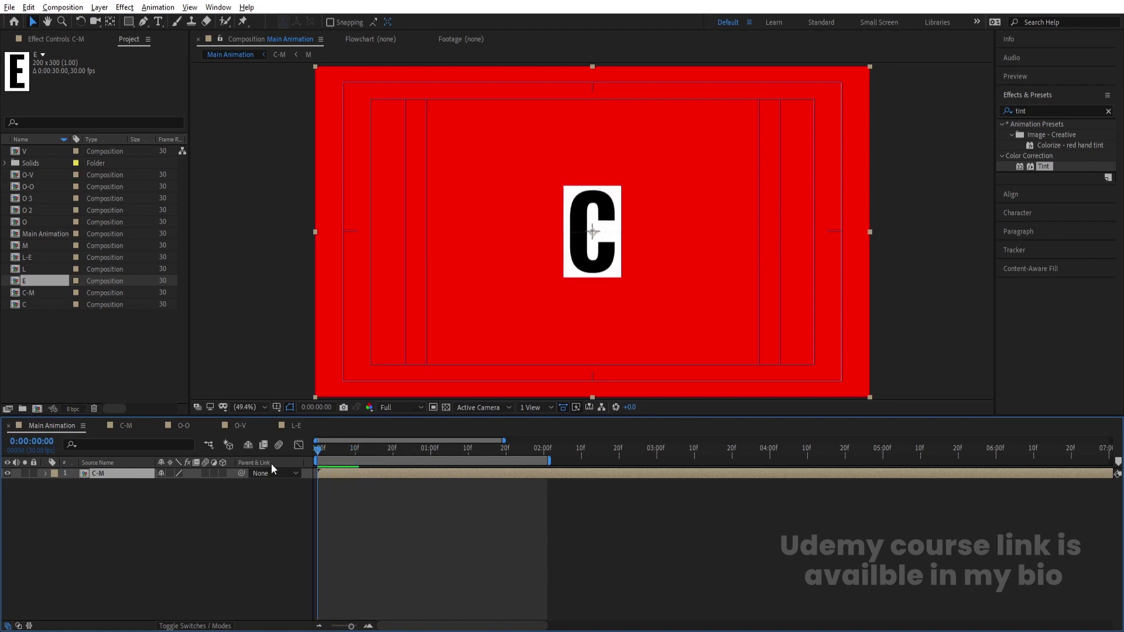
pyautogui.moveTo(573, 251); pyautogui.dragTo(506, 250)
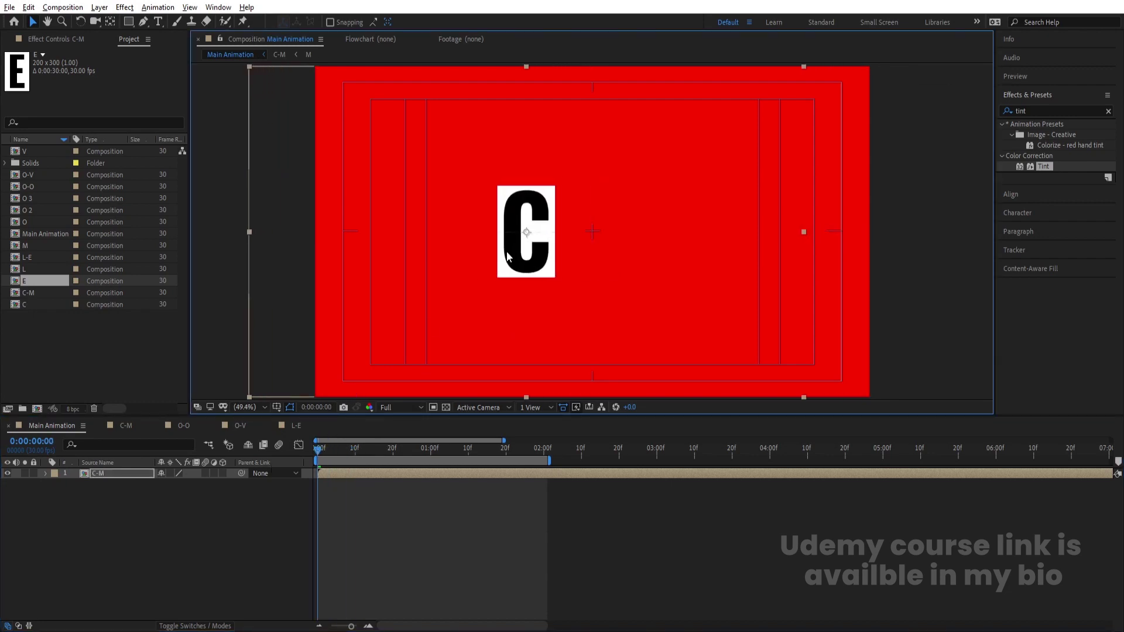
# Add O-O to Main Animation and shift the C and O cards left together
pyautogui.click(30, 187)
pyautogui.keyDown('ctrl'); pyautogui.click(27, 257); pyautogui.keyUp('ctrl')
pyautogui.moveTo(24, 268); pyautogui.dragTo(103, 515)
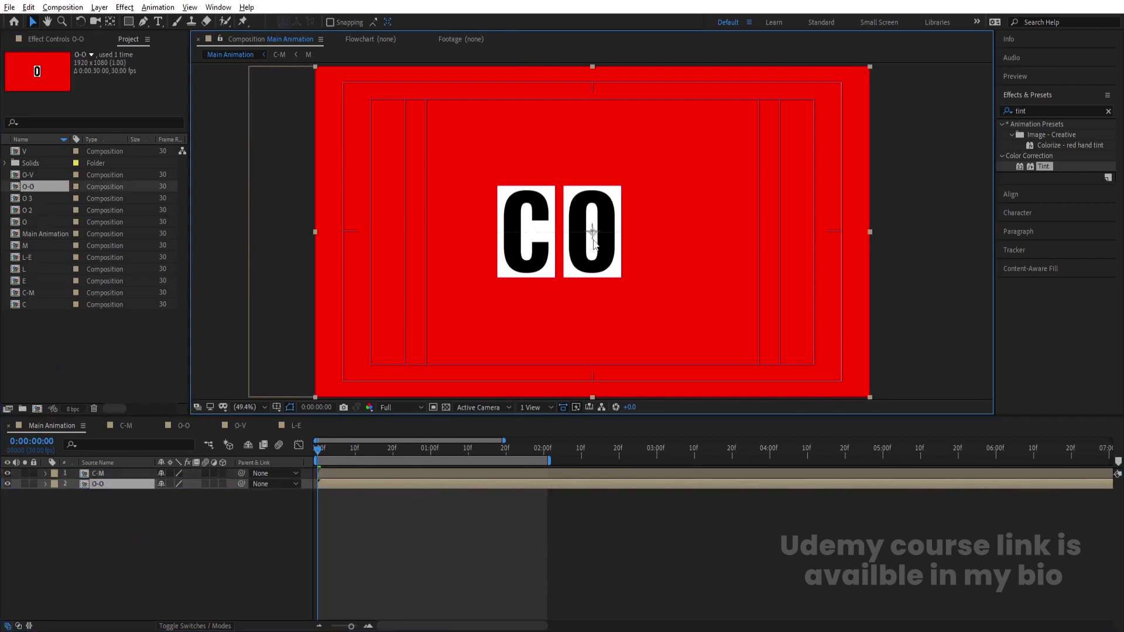
pyautogui.moveTo(576, 249); pyautogui.dragTo(563, 248)
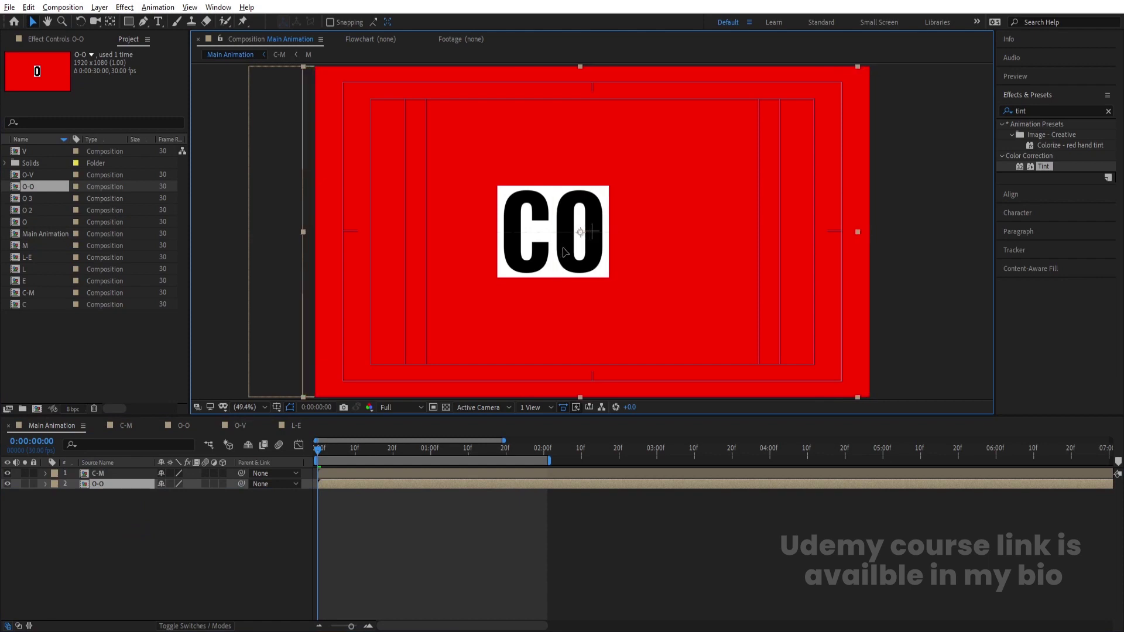
pyautogui.hotkey('ctrl', 'z')
pyautogui.hotkey('ctrl', 'a')
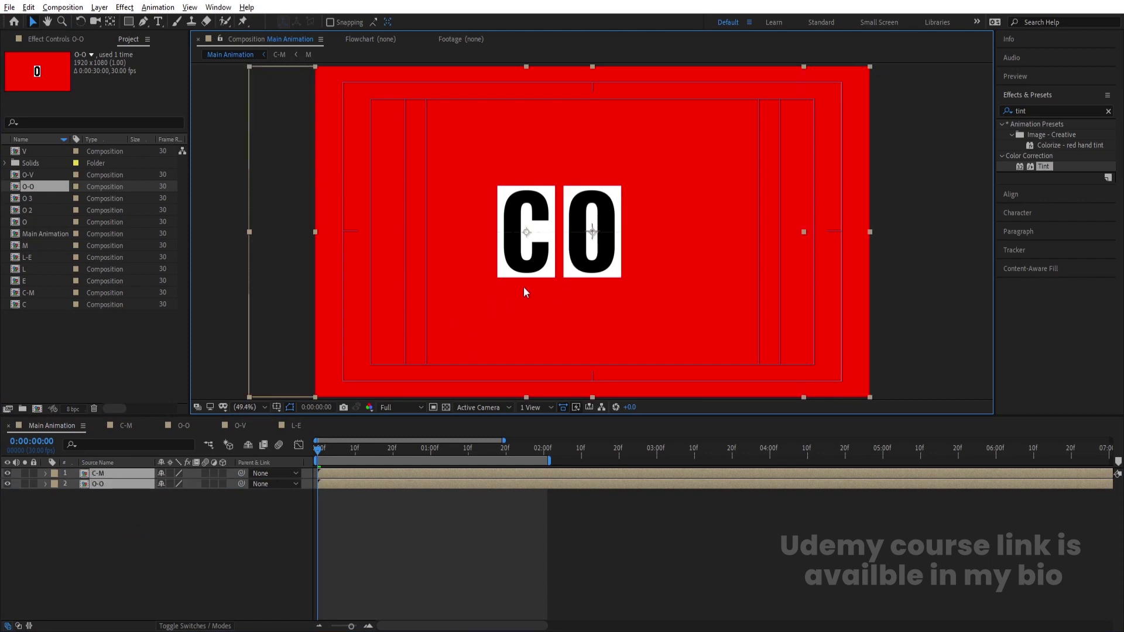
pyautogui.moveTo(578, 255); pyautogui.dragTo(547, 256)
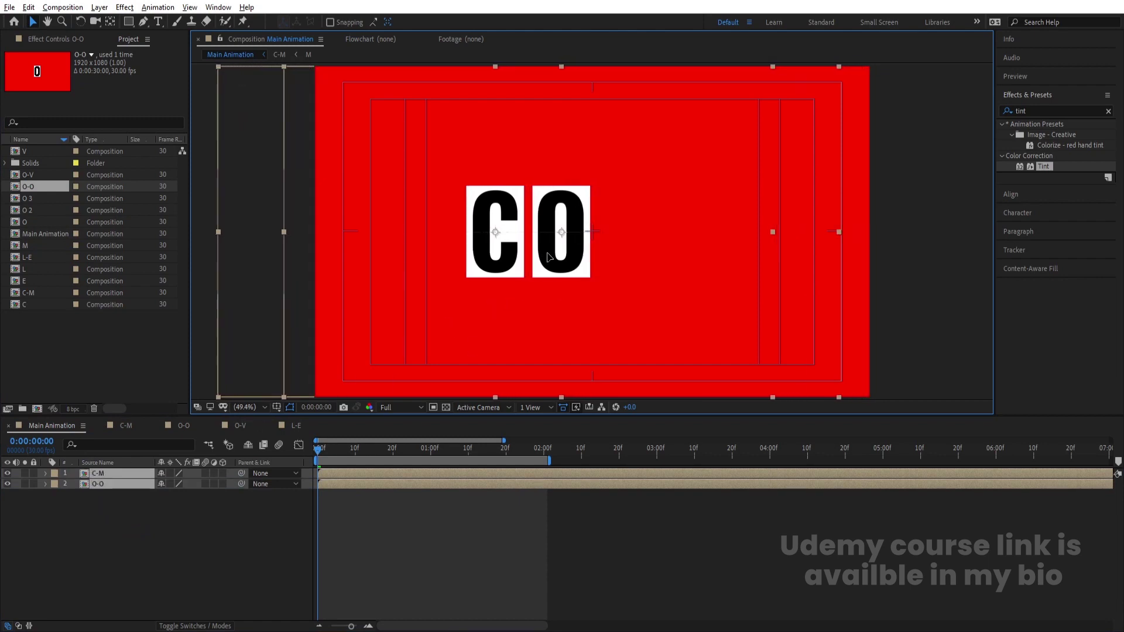
pyautogui.click(114, 525)
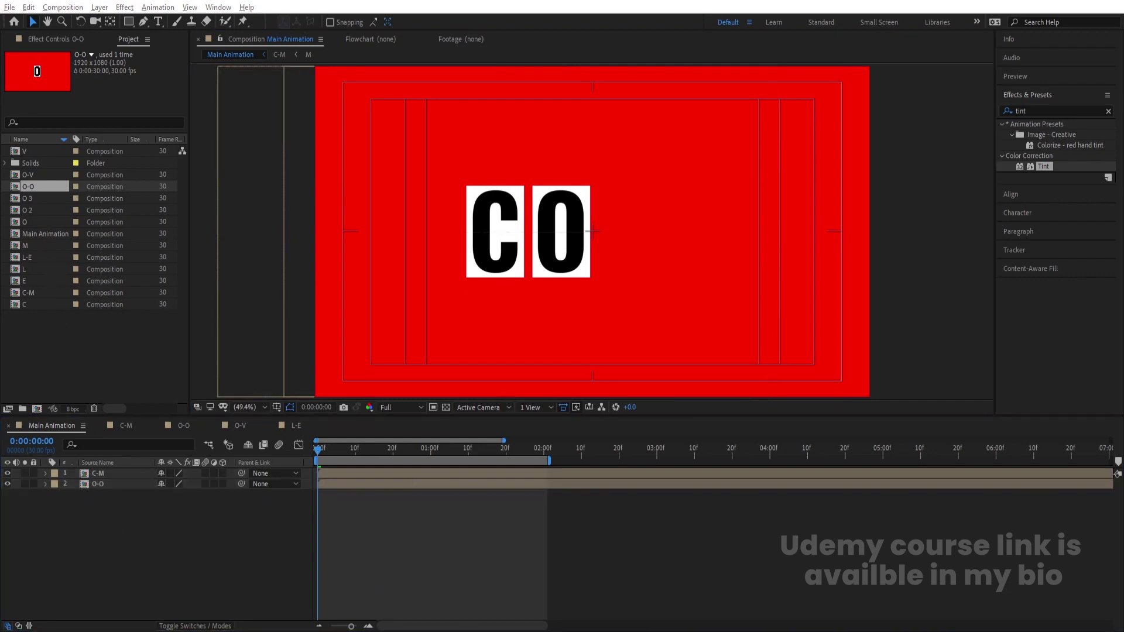
pyautogui.hotkey('alt', 'Tab')
pyautogui.hotkey('alt', 'Tab')
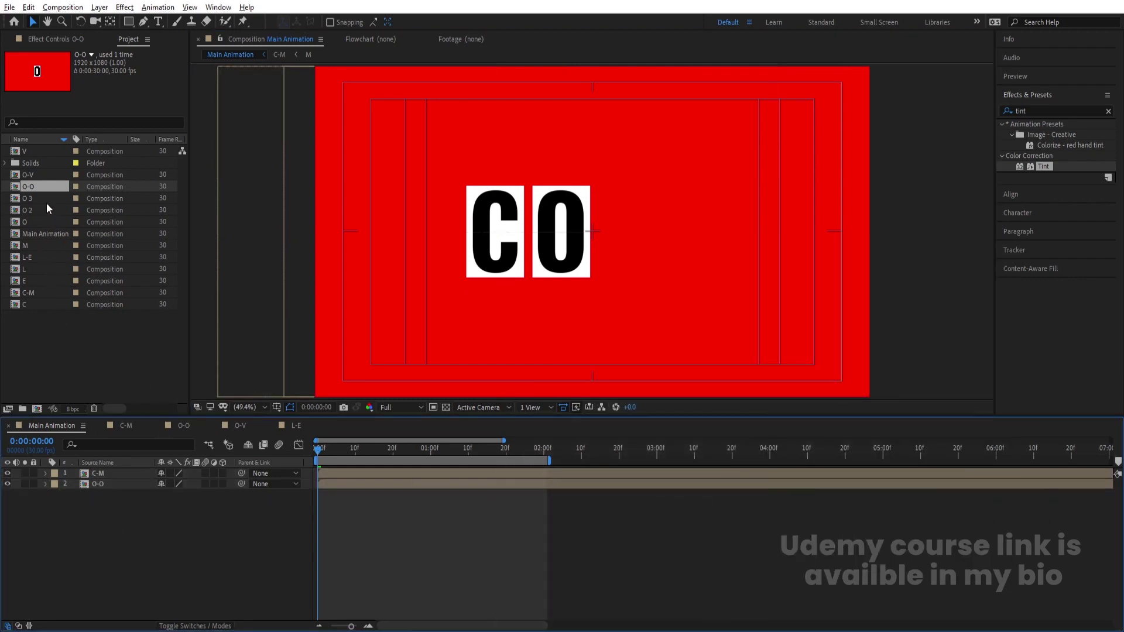
# Add O-V below O-O and place the second O beside the first
pyautogui.click(28, 176)
pyautogui.moveTo(26, 175); pyautogui.dragTo(112, 490)
pyautogui.moveTo(604, 243); pyautogui.dragTo(636, 241)
pyautogui.press('Right')
pyautogui.press('Right')
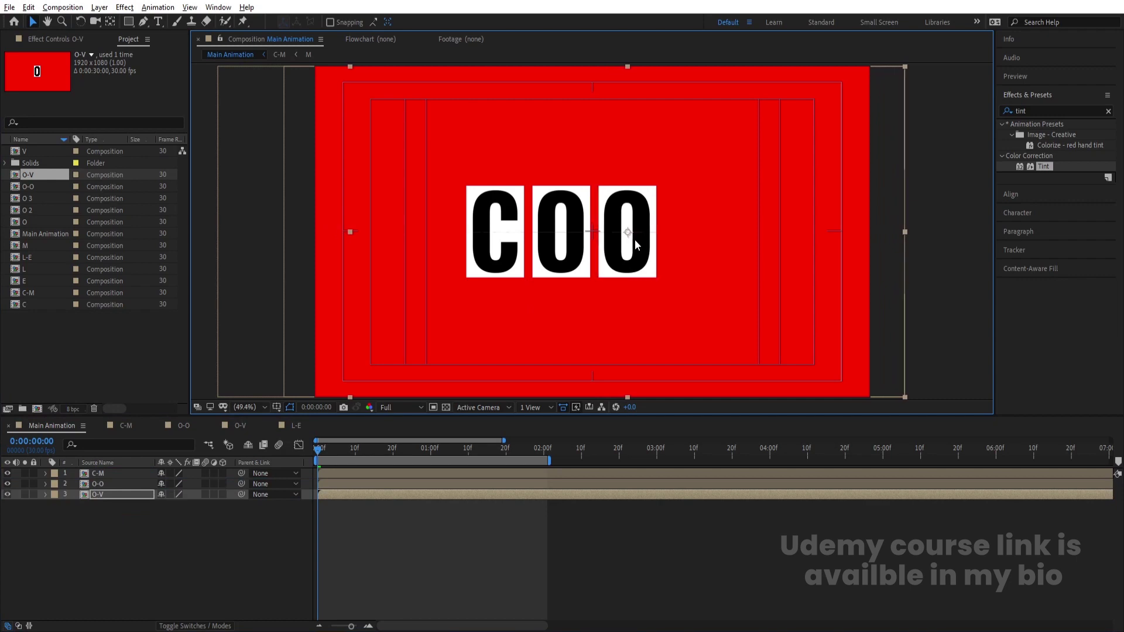
pyautogui.press('Left')
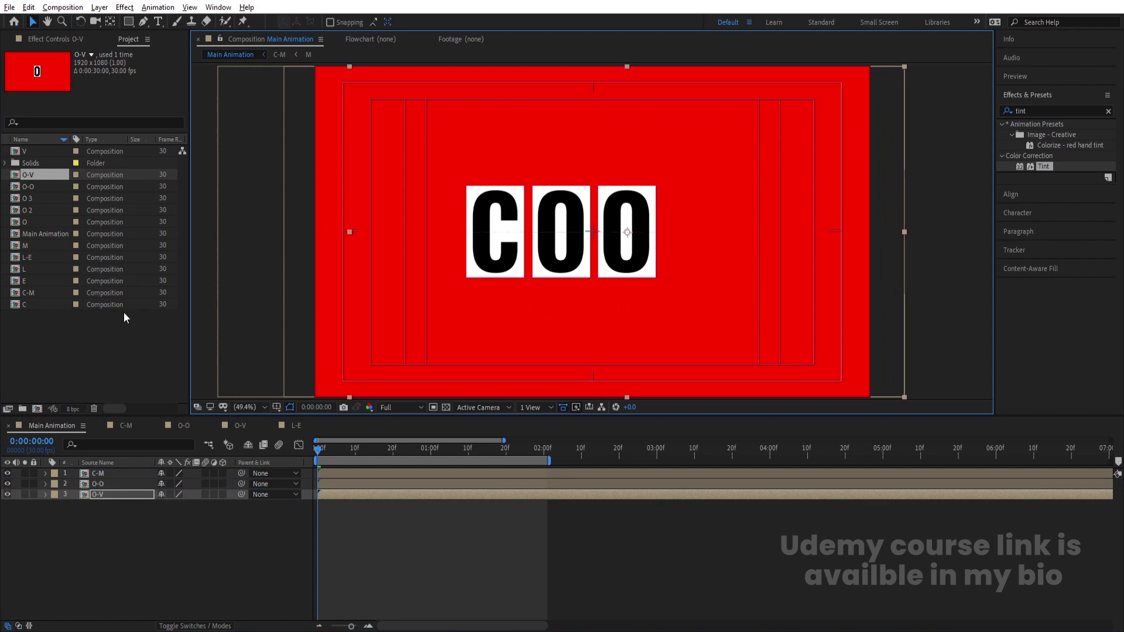
# Add L-E and position the L card after COO to spell COOL
pyautogui.moveTo(30, 252); pyautogui.dragTo(100, 502)
pyautogui.moveTo(603, 251); pyautogui.dragTo(695, 238)
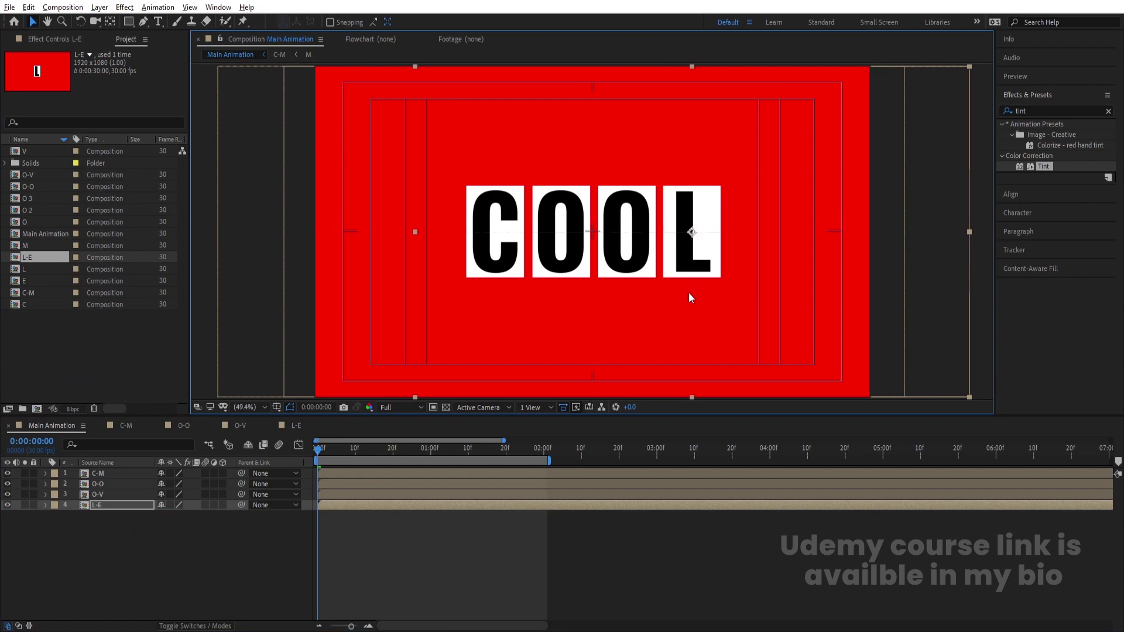
pyautogui.press('Right')
pyautogui.press('Right')
pyautogui.press('Right')
pyautogui.press('Right')
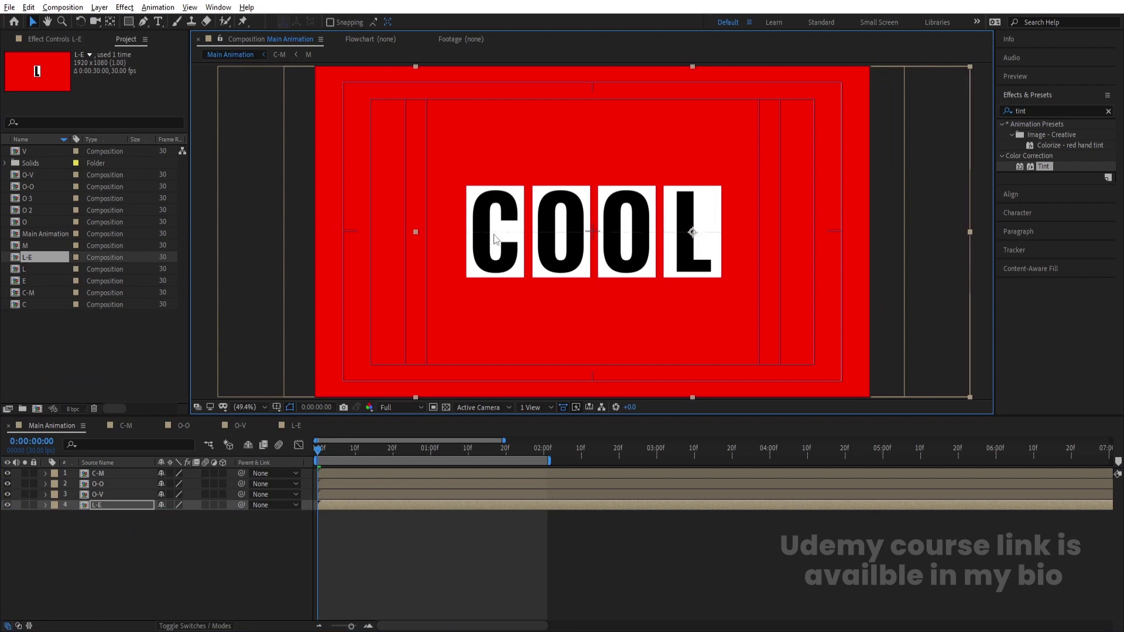
pyautogui.click(89, 473)
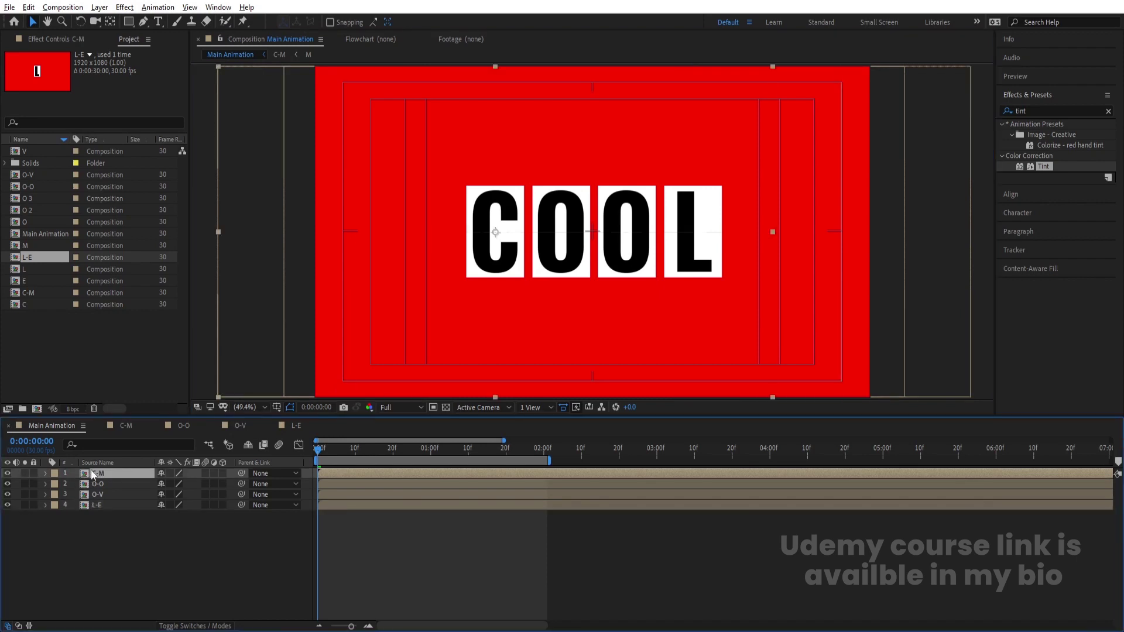
pyautogui.press('Return')
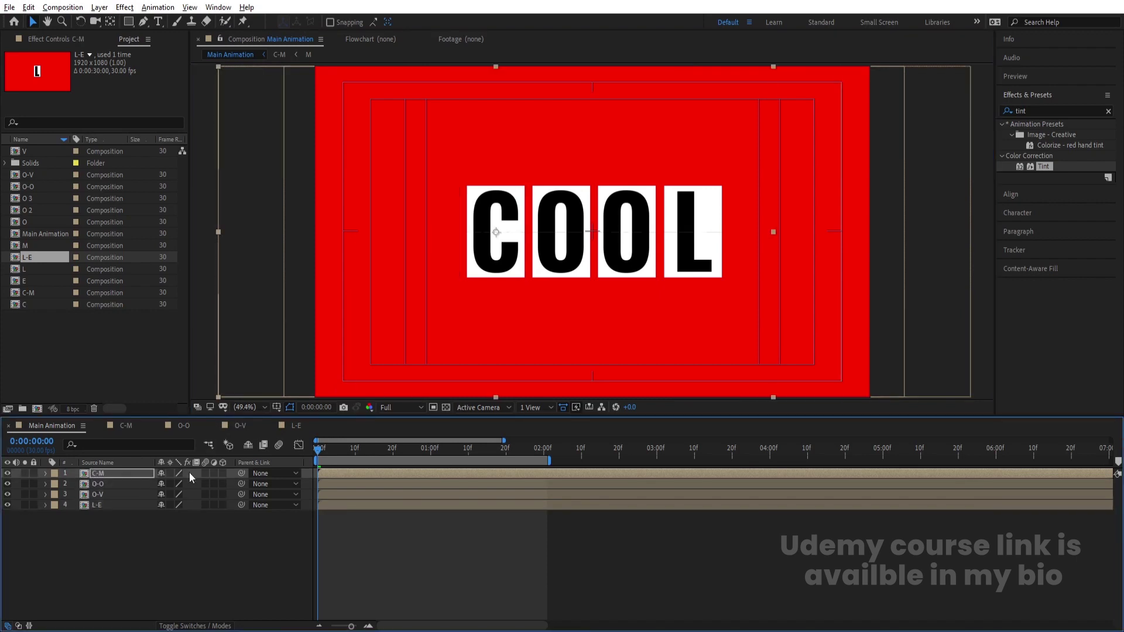
pyautogui.click(100, 505)
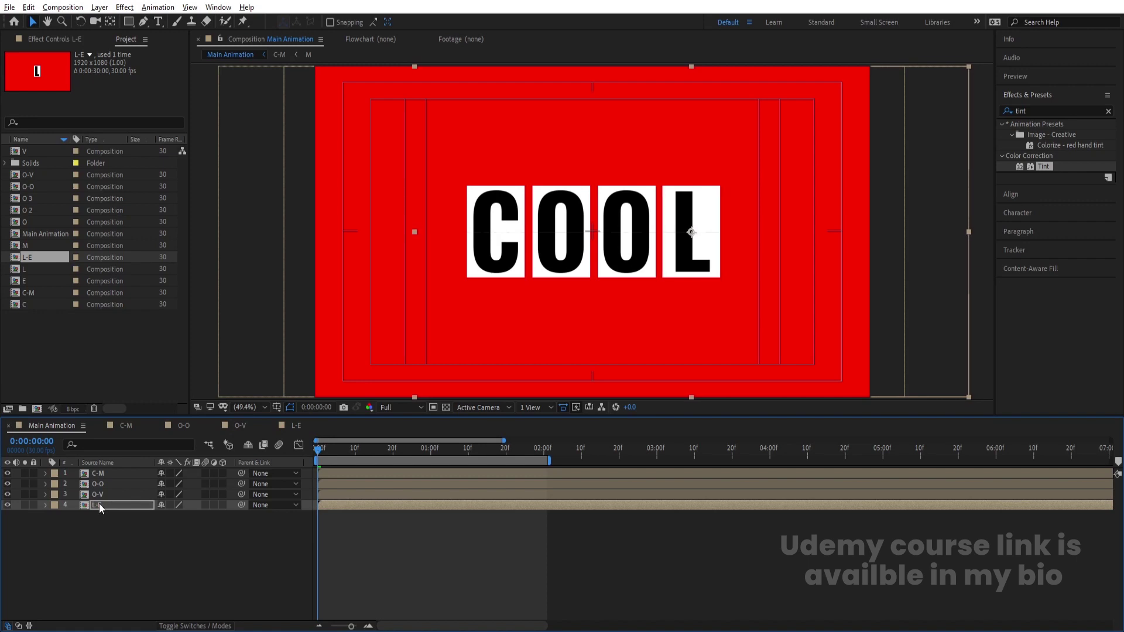
# Preview the COOL-to-MOVE flip and inspect the X Rotation keyframes inside C-M
pyautogui.click(230, 523)
pyautogui.press('space')
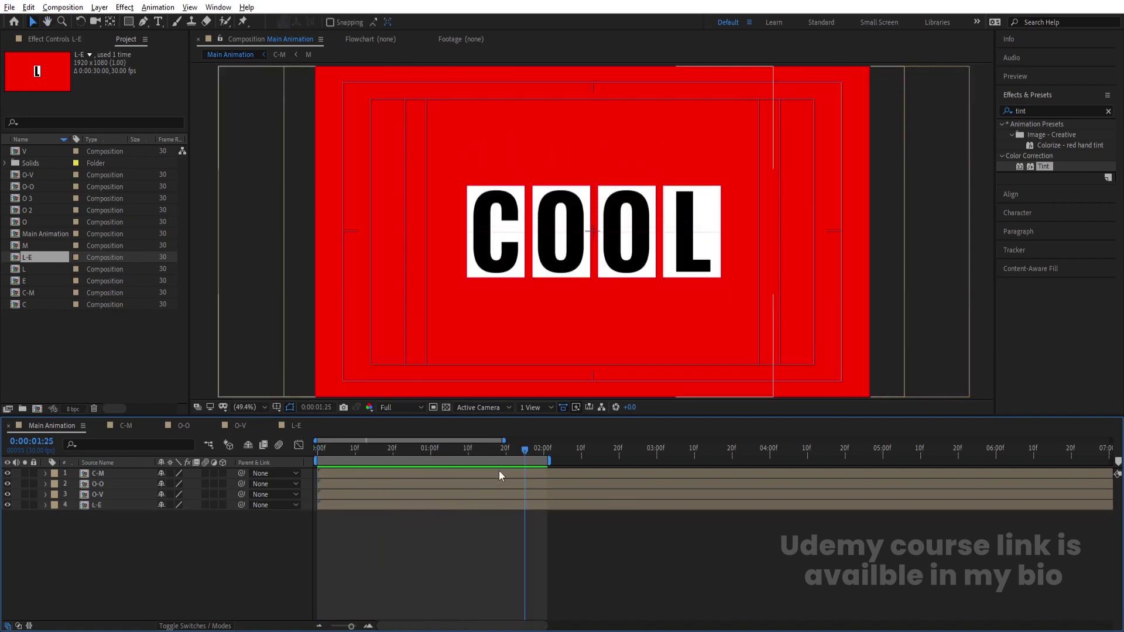
pyautogui.click(542, 475)
pyautogui.doubleClick(542, 475)
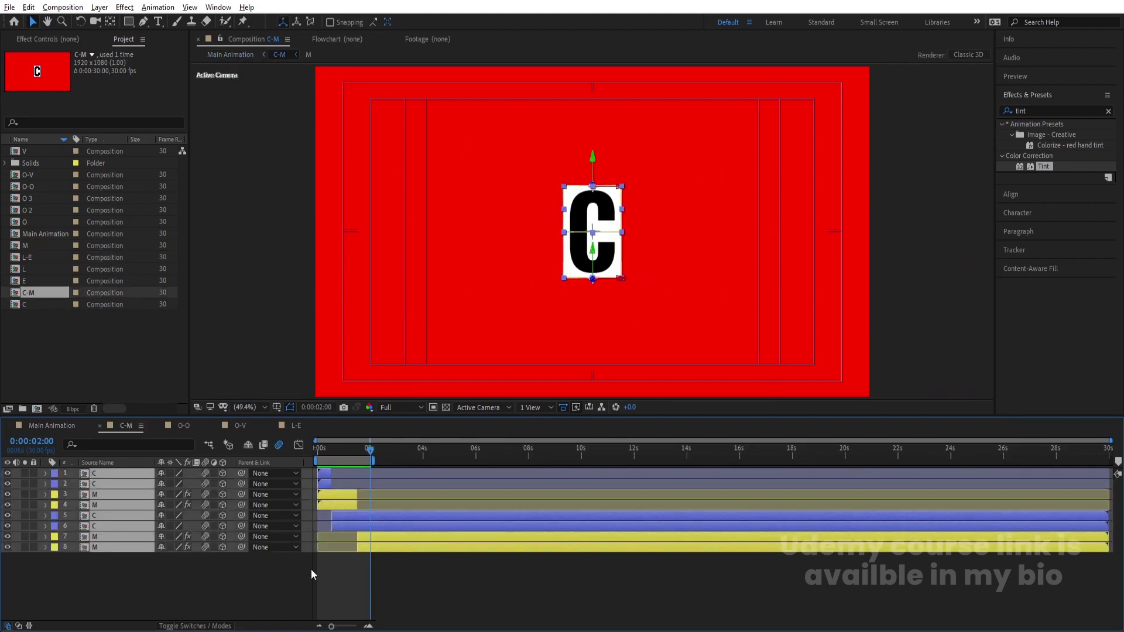
pyautogui.press('u')
pyautogui.press(';')
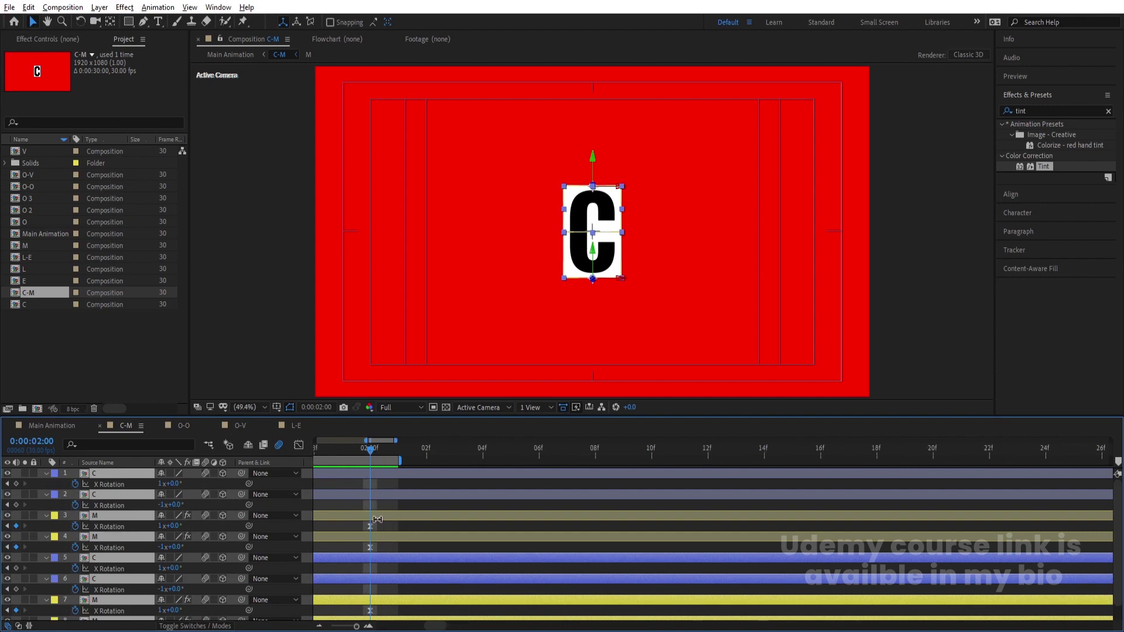
pyautogui.click(60, 426)
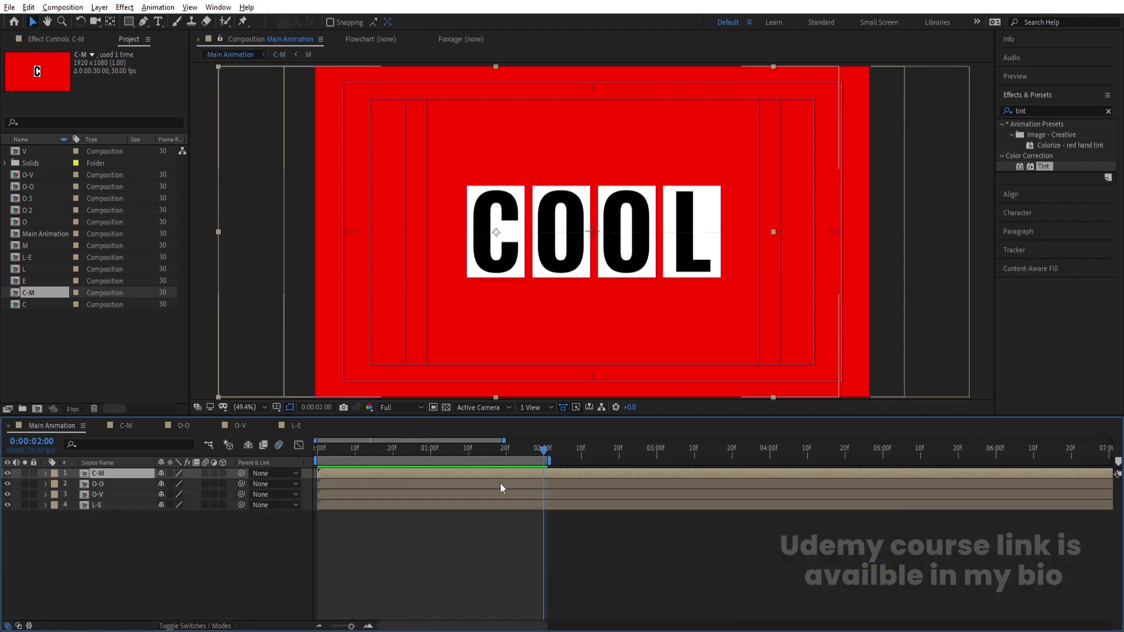
# Trim all four letter layers to end at 02:00f and extend the work area to about 11:15f
pyautogui.hotkey('ctrl', 'a')
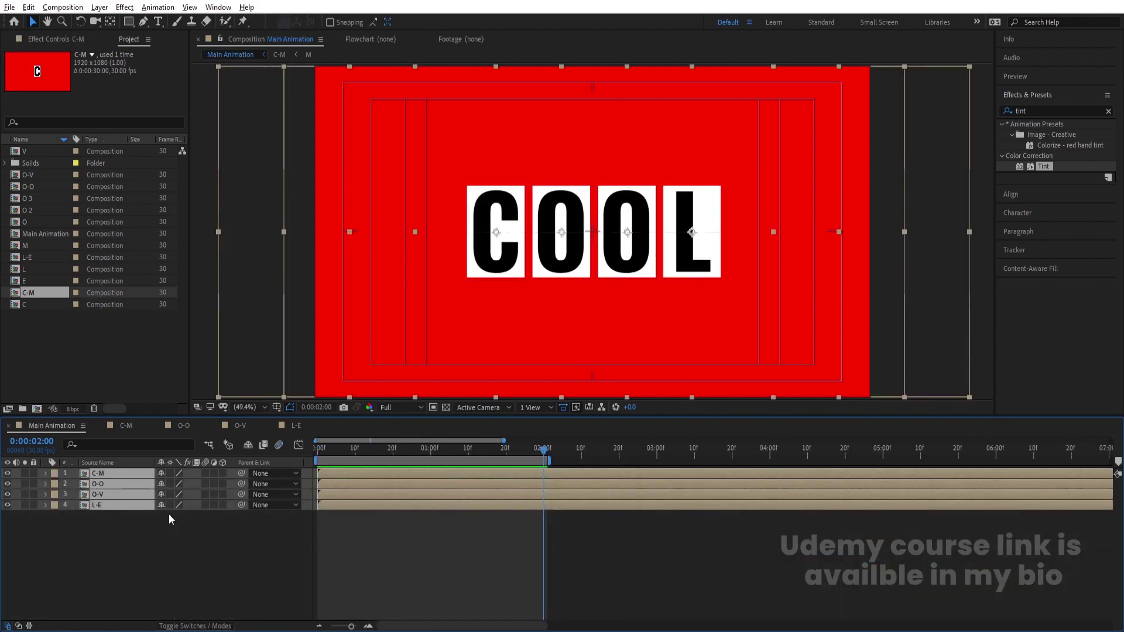
pyautogui.hotkey('alt', ']')
pyautogui.press(';')
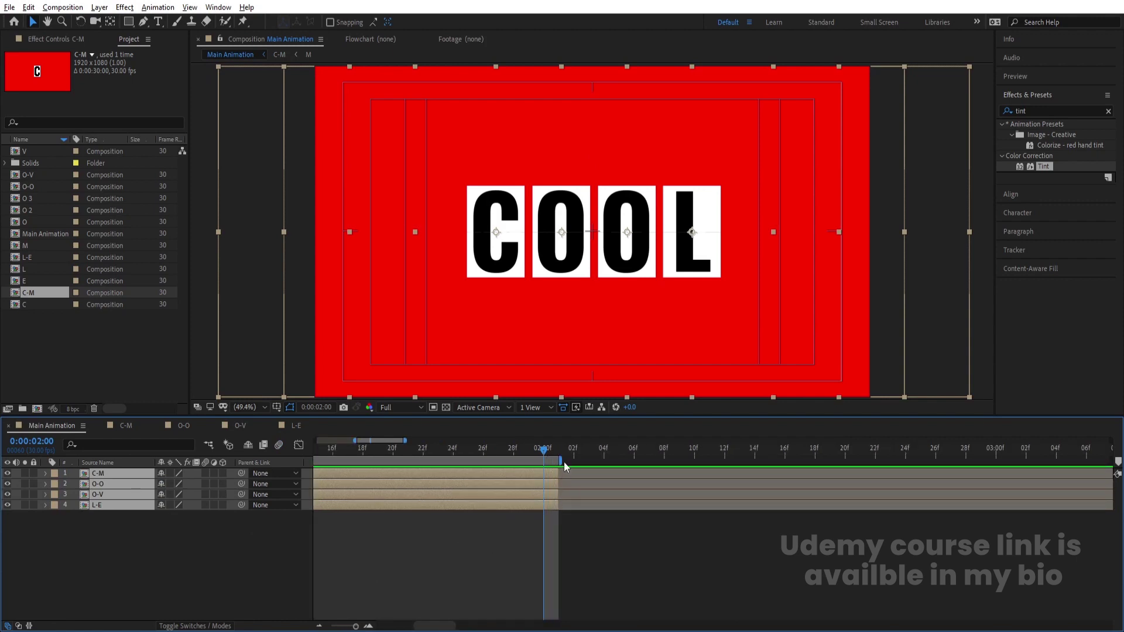
pyautogui.moveTo(564, 460); pyautogui.dragTo(628, 468)
pyautogui.press(';')
pyautogui.moveTo(559, 459); pyautogui.dragTo(1025, 459)
pyautogui.moveTo(340, 457); pyautogui.dragTo(289, 463)
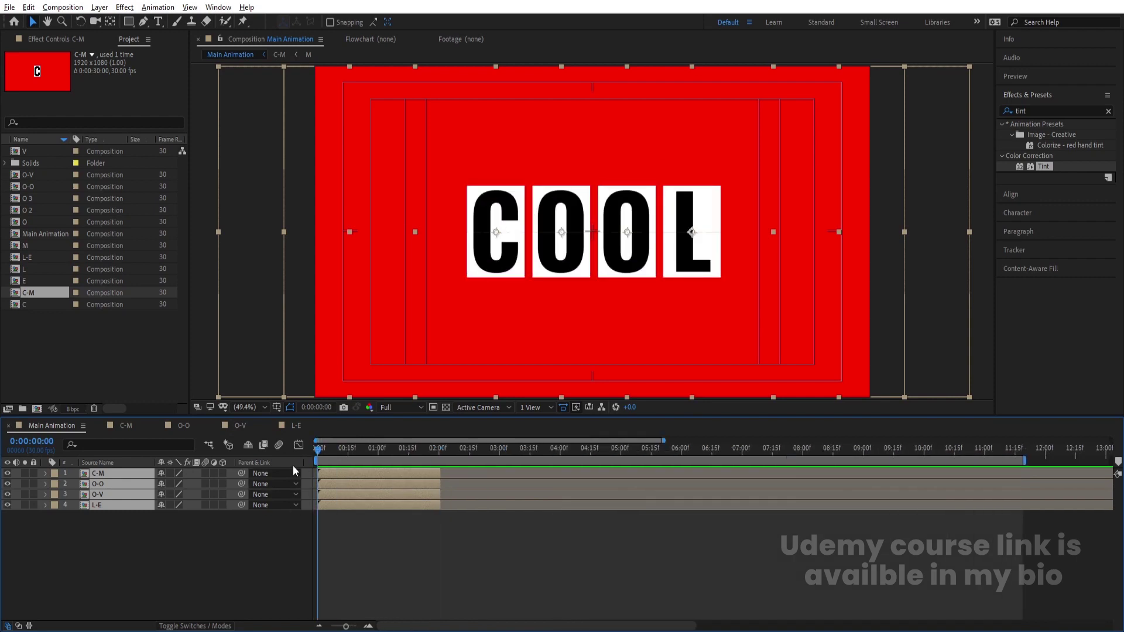
# Start the O-O layer at frame 5 and the O-V layer at frame 10
pyautogui.press(';')
pyautogui.click(361, 547)
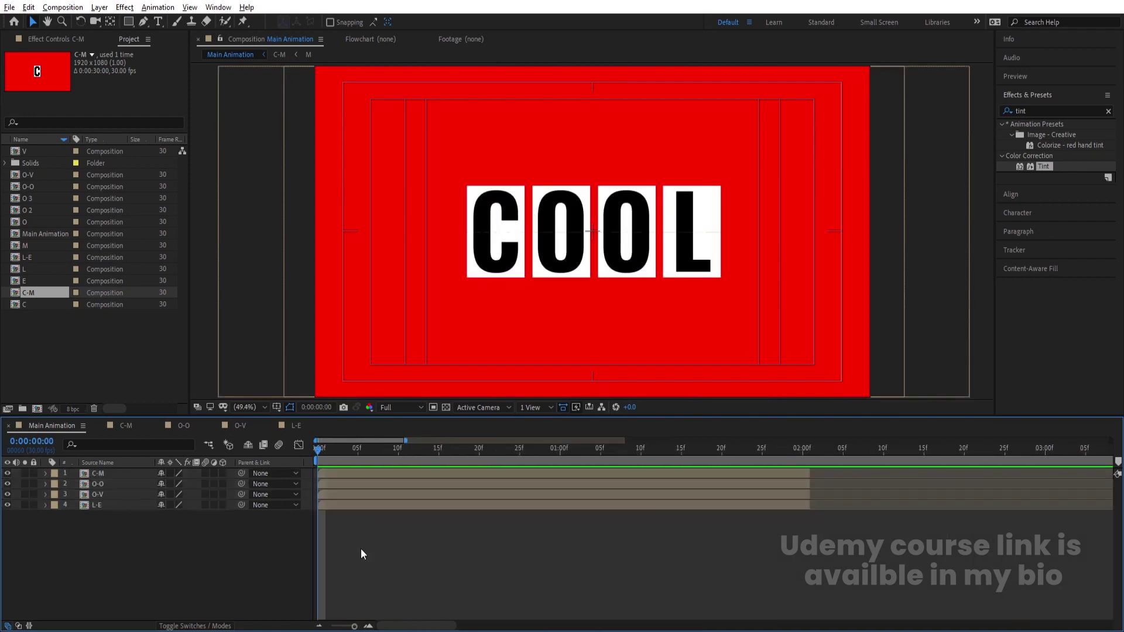
pyautogui.click(356, 449)
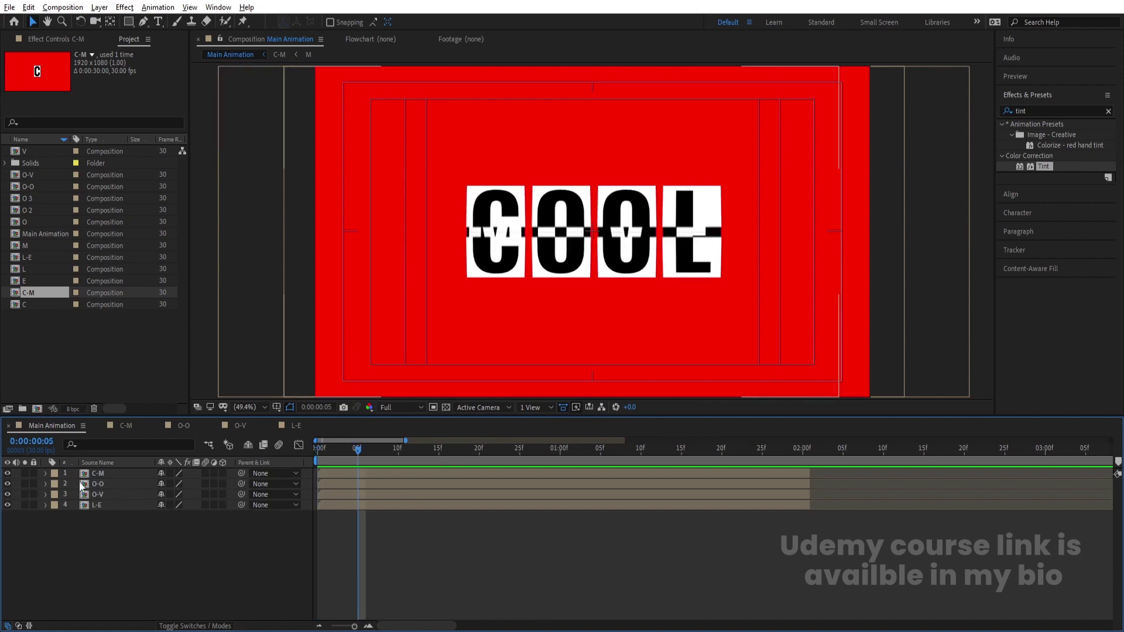
pyautogui.click(94, 484)
pyautogui.press('[')
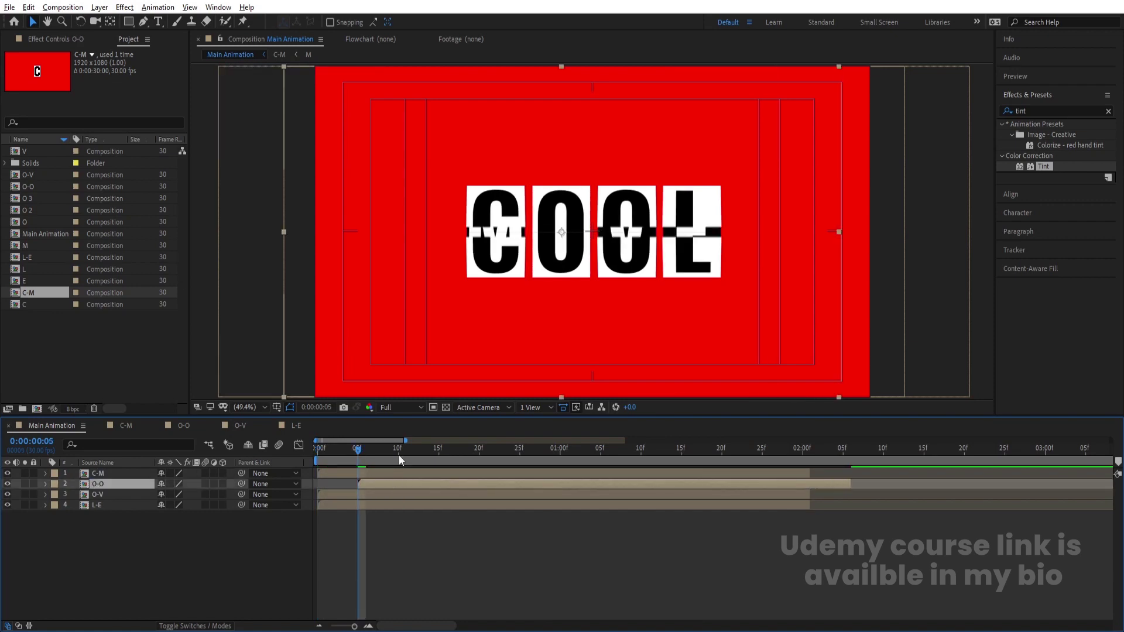
pyautogui.click(399, 460)
pyautogui.click(385, 495)
pyautogui.press('[')
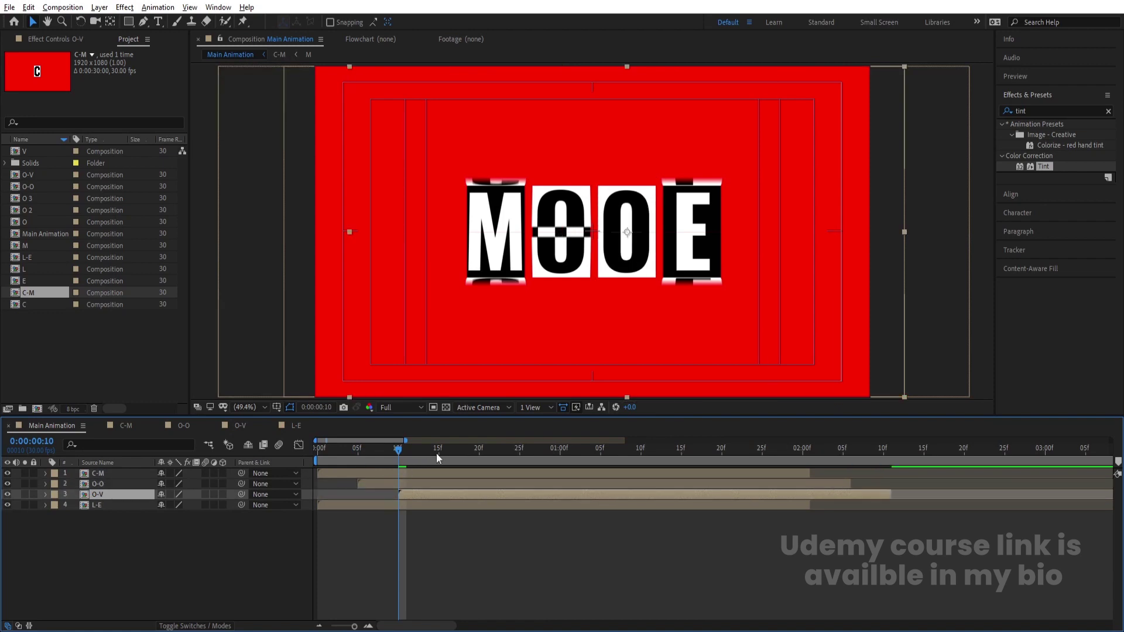
# Start the L-E layer at frame 15 and preview the cascading letter flips
pyautogui.click(438, 450)
pyautogui.click(428, 505)
pyautogui.press('[')
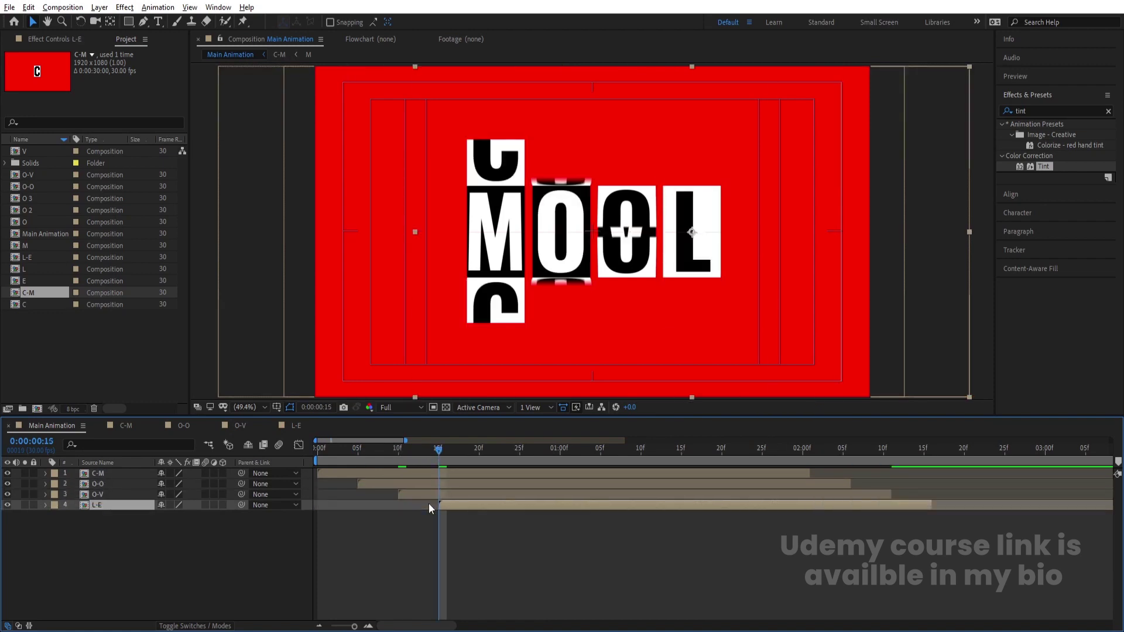
pyautogui.press('space')
pyautogui.press('space')
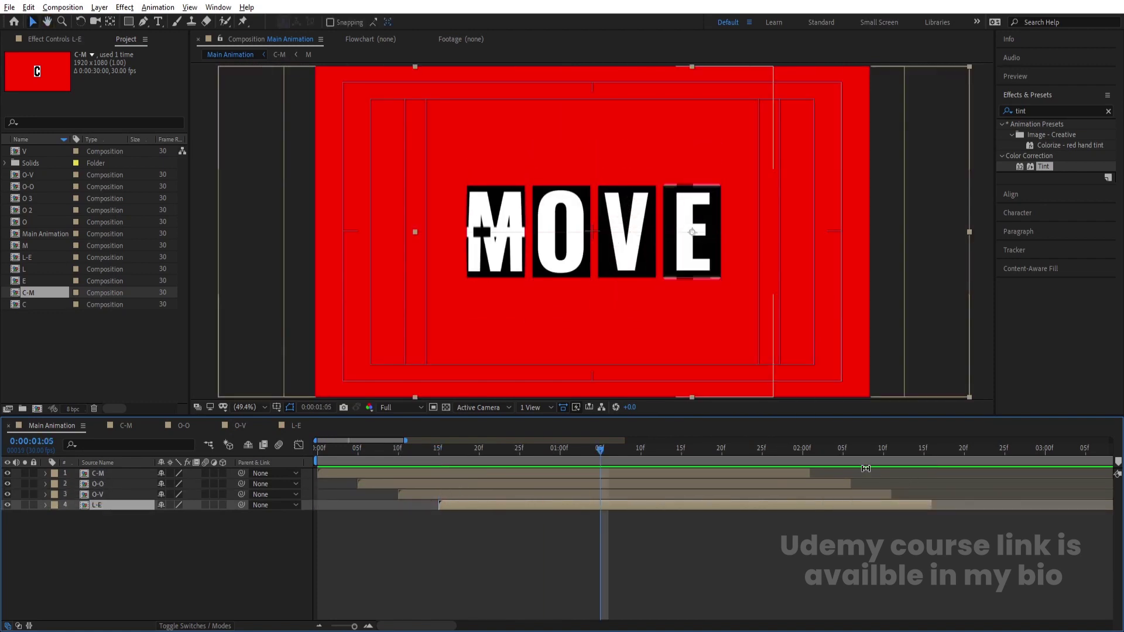
# Set the current time to 02:01 and select all four letter layers
pyautogui.click(802, 452)
pyautogui.moveTo(805, 455); pyautogui.dragTo(811, 451)
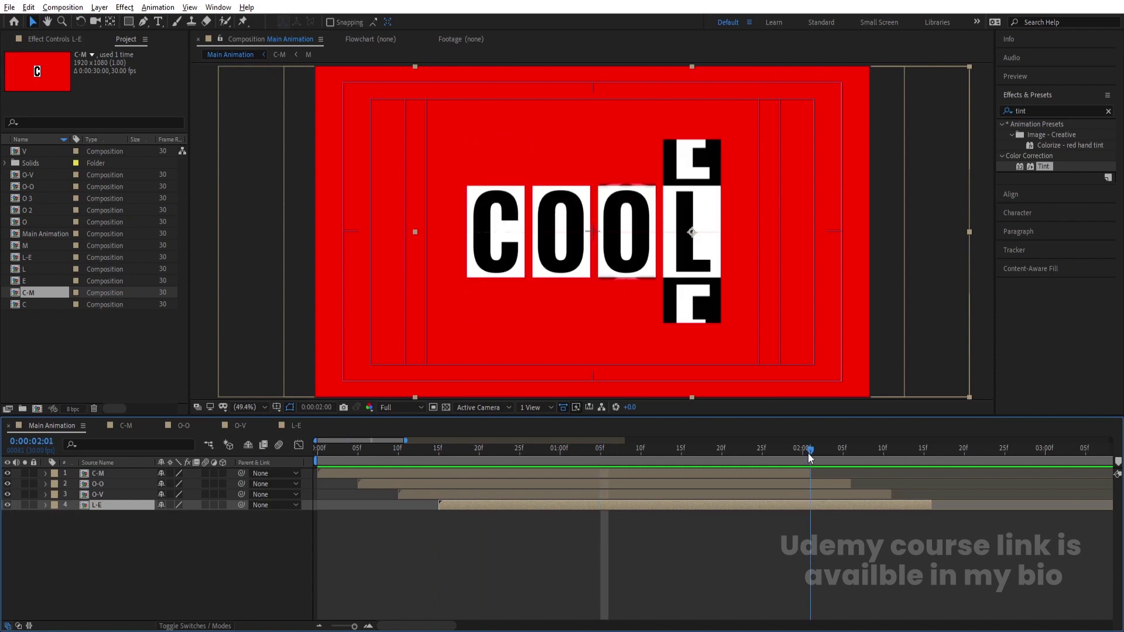
pyautogui.click(798, 472)
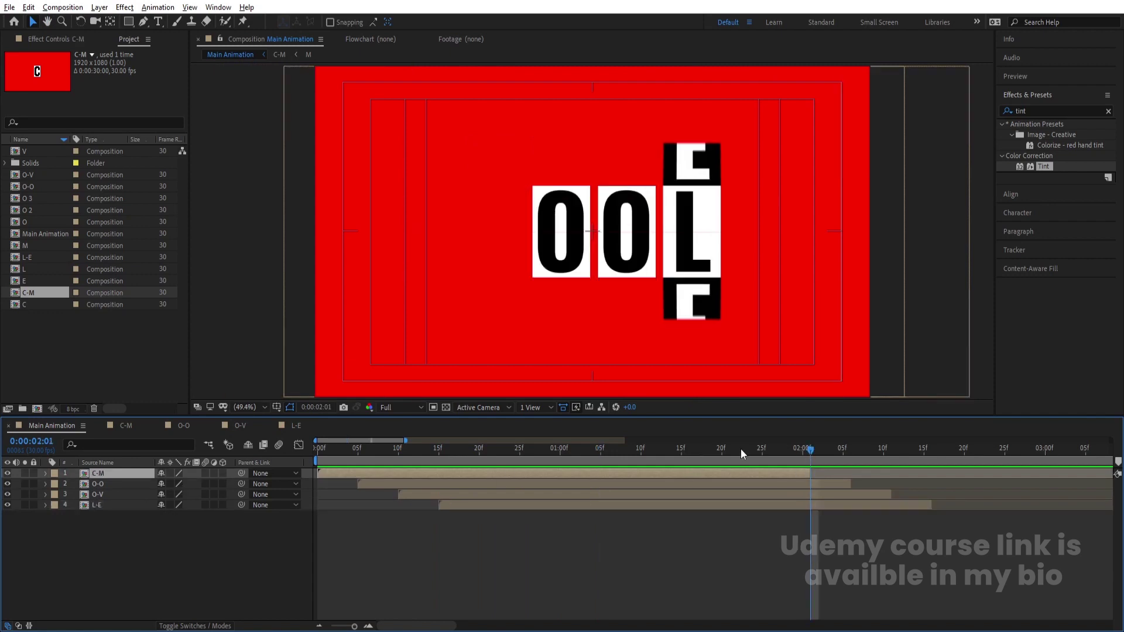
pyautogui.click(138, 532)
pyautogui.hotkey('ctrl', 'a')
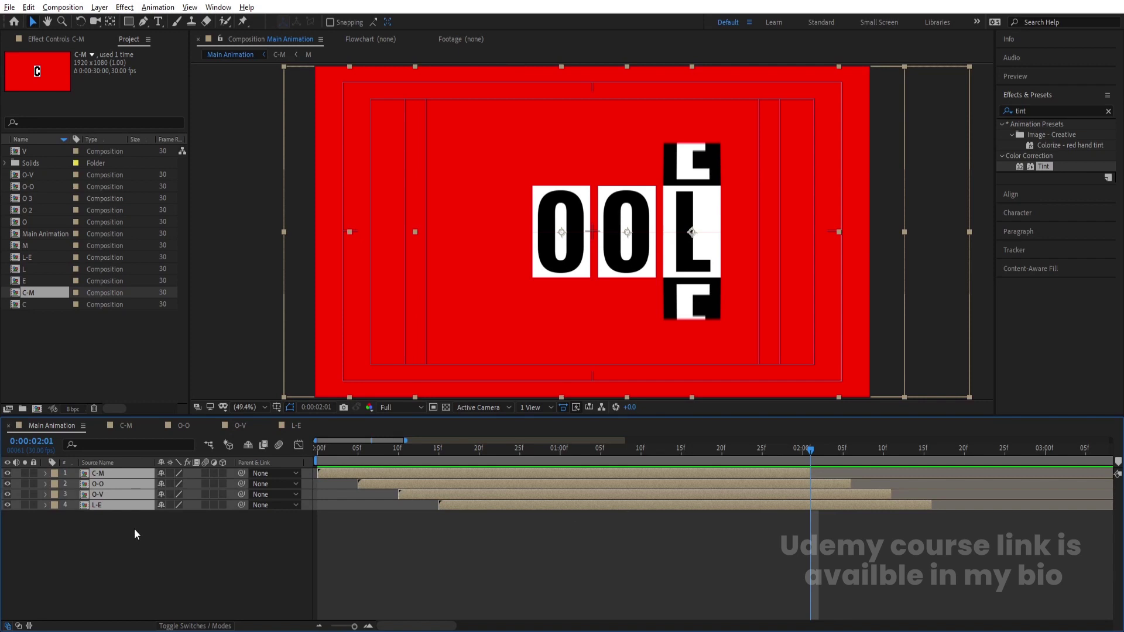
# Duplicate the four letter layers and shift the copies to start at 02:01
pyautogui.hotkey('ctrl', 'd')
pyautogui.moveTo(104, 493); pyautogui.dragTo(107, 480)
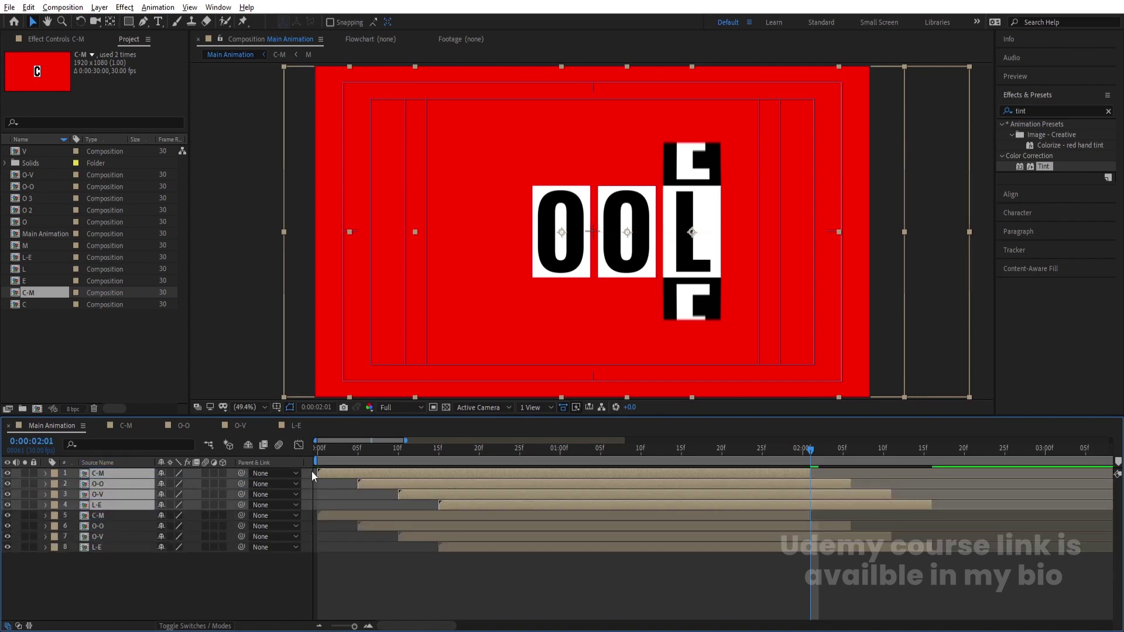
pyautogui.moveTo(329, 472); pyautogui.dragTo(820, 505)
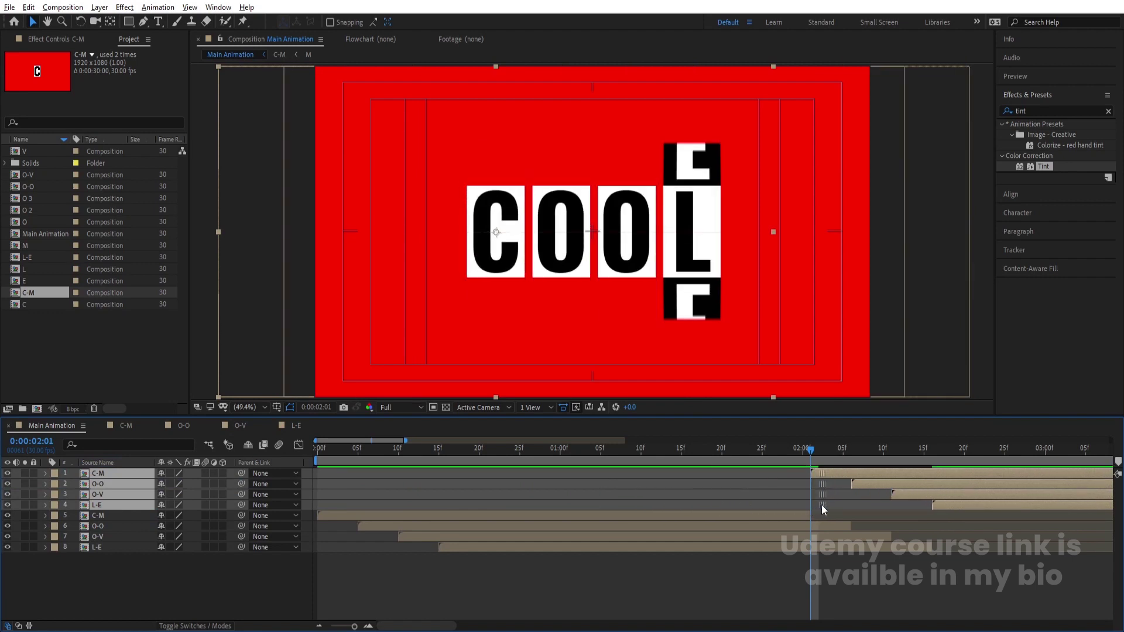
# Duplicate the set again and start the third set at 04:02
pyautogui.press('-')
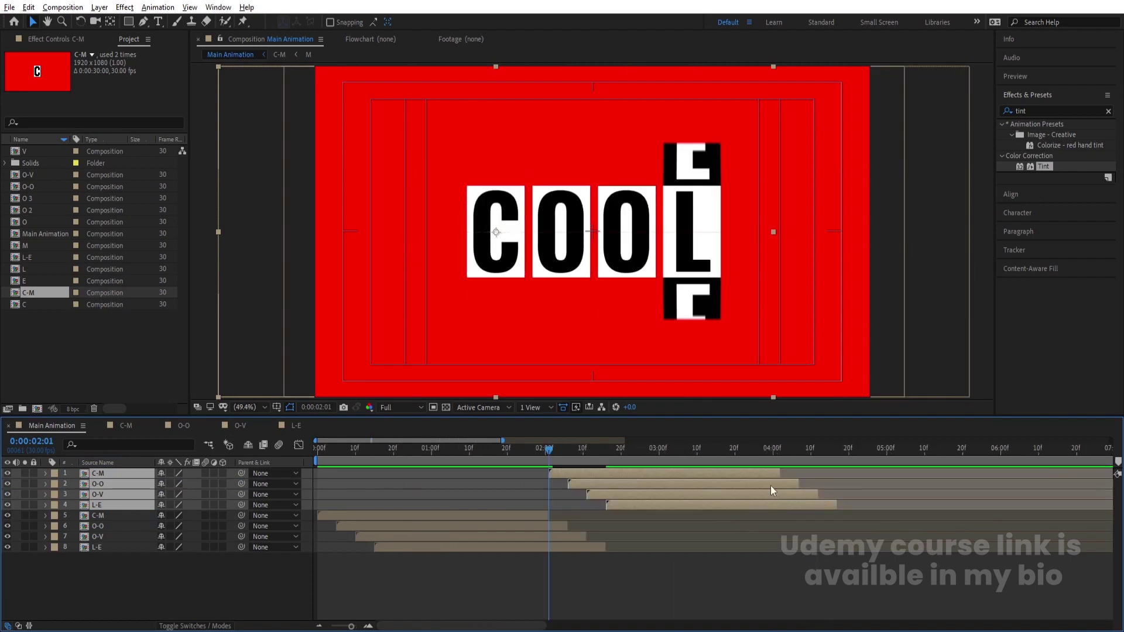
pyautogui.click(774, 451)
pyautogui.moveTo(774, 453); pyautogui.dragTo(780, 456)
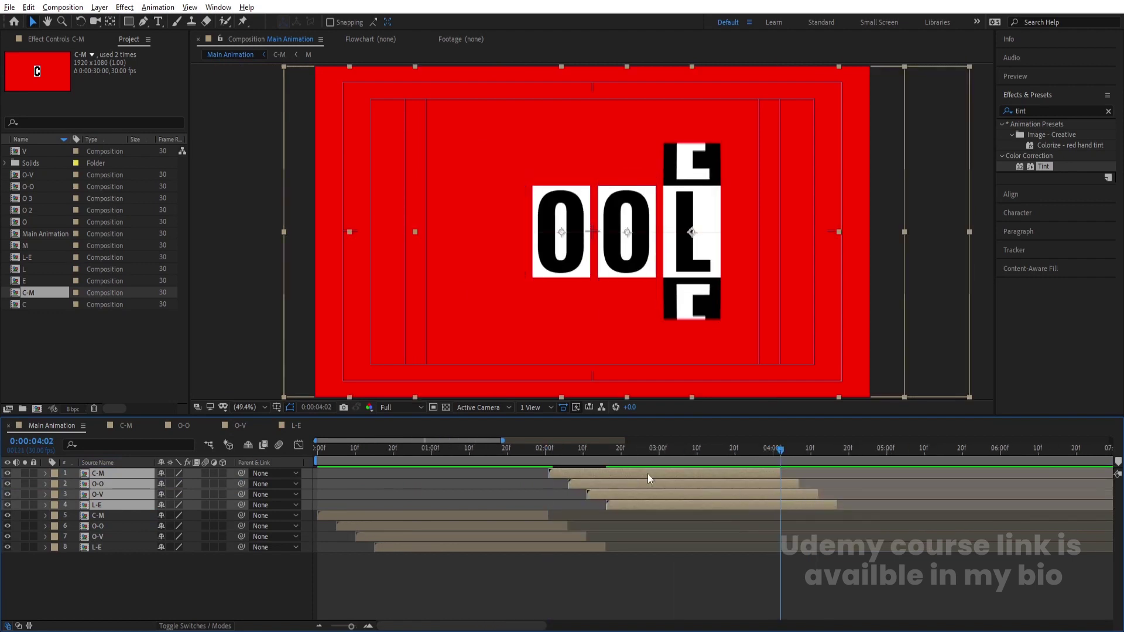
pyautogui.hotkey('ctrl', 'd')
pyautogui.moveTo(117, 490); pyautogui.dragTo(110, 482)
pyautogui.moveTo(557, 471); pyautogui.dragTo(789, 482)
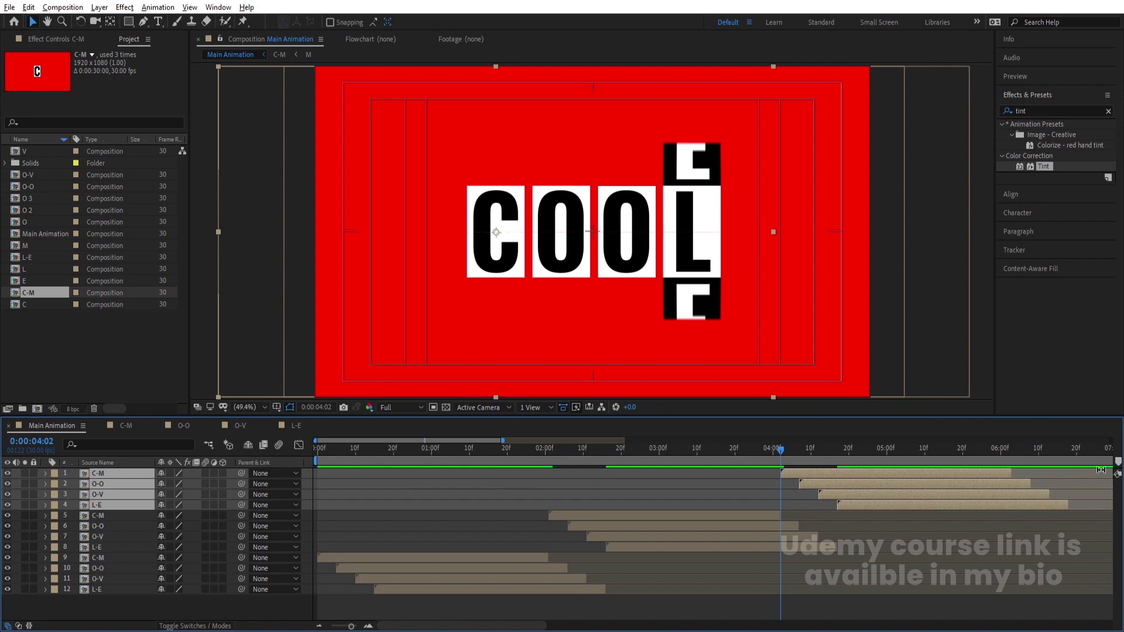
# Add a fourth set starting around 06:03, then return the playhead to 02:01
pyautogui.hotkey('ctrl', 'd')
pyautogui.moveTo(105, 493); pyautogui.dragTo(101, 481)
pyautogui.moveTo(829, 474); pyautogui.dragTo(1016, 495)
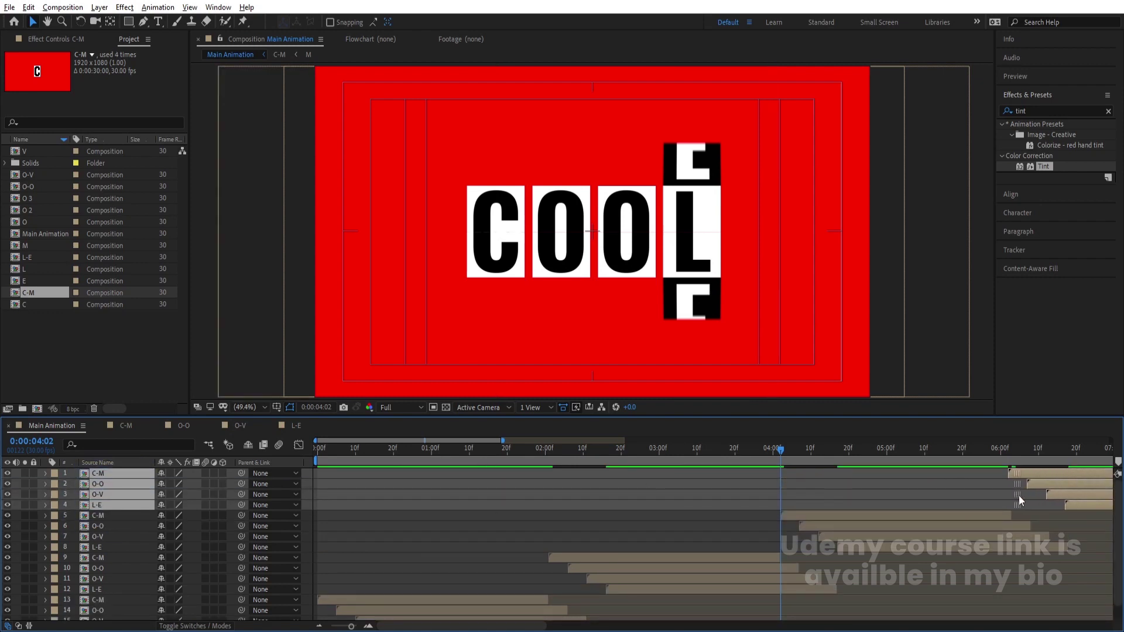
pyautogui.click(1009, 452)
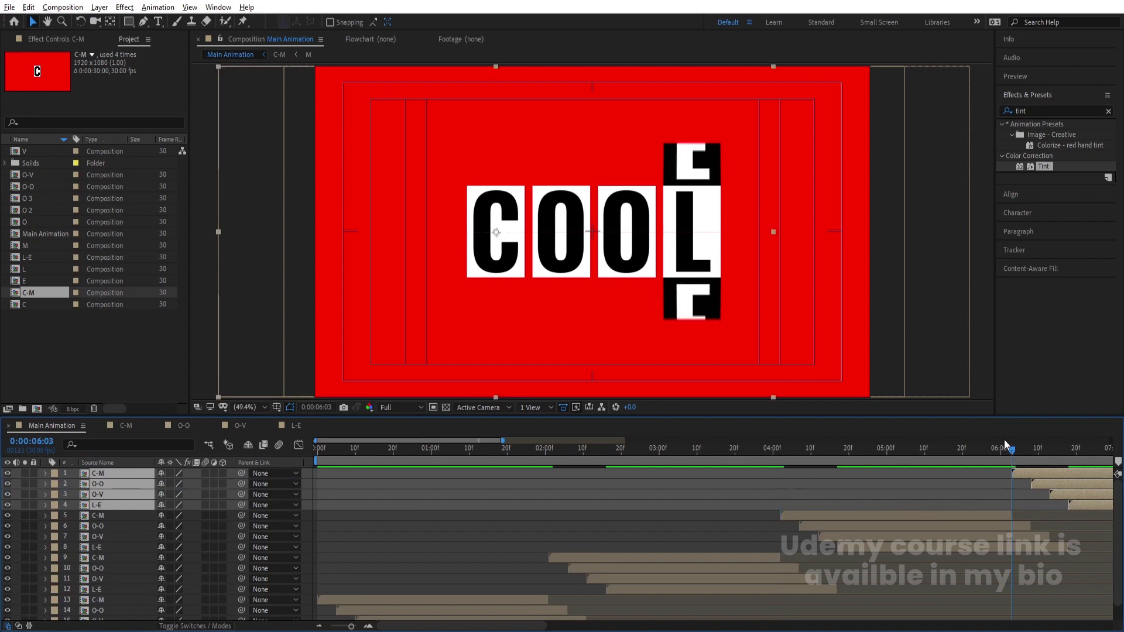
pyautogui.click(524, 452)
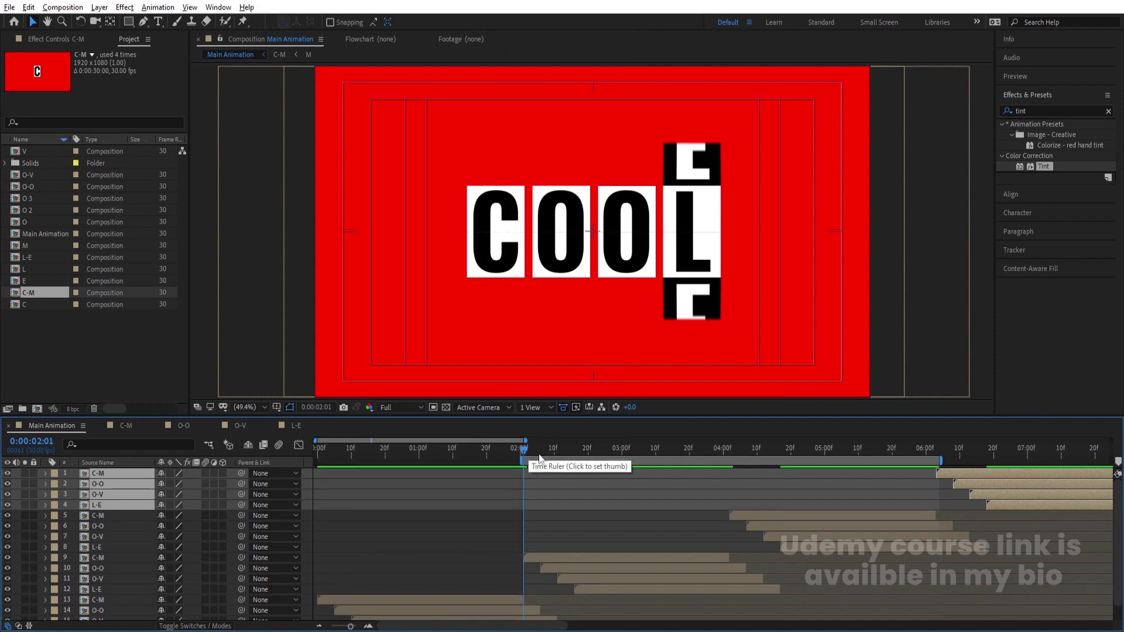
# Preview the loop, then precompose every layer into a 'Text Animation' composition
pyautogui.press('space')
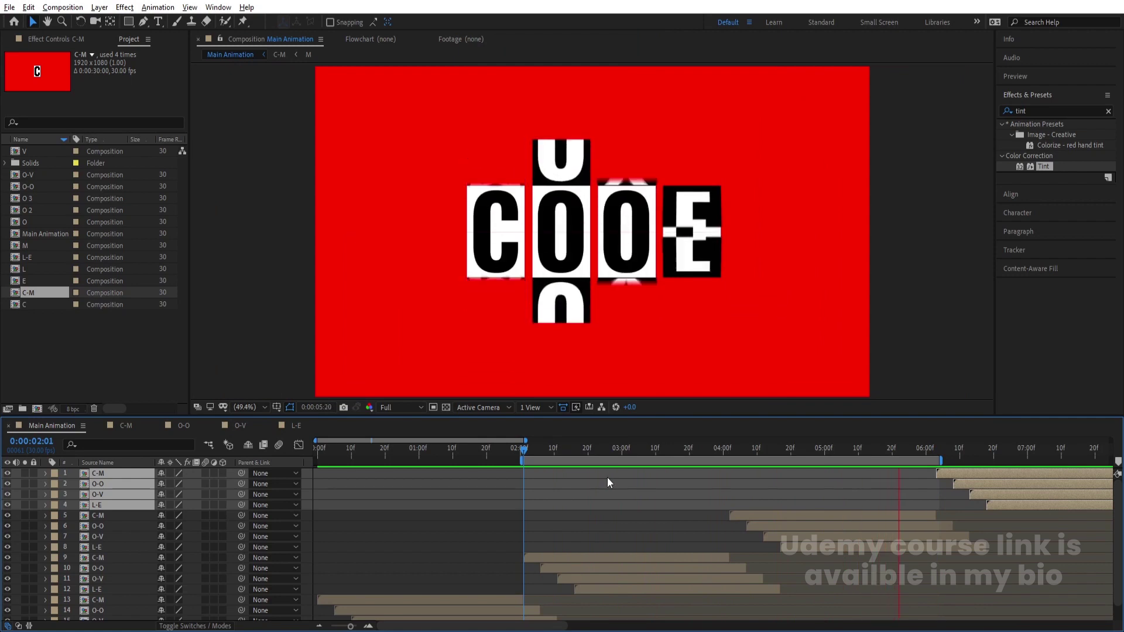
pyautogui.press('space')
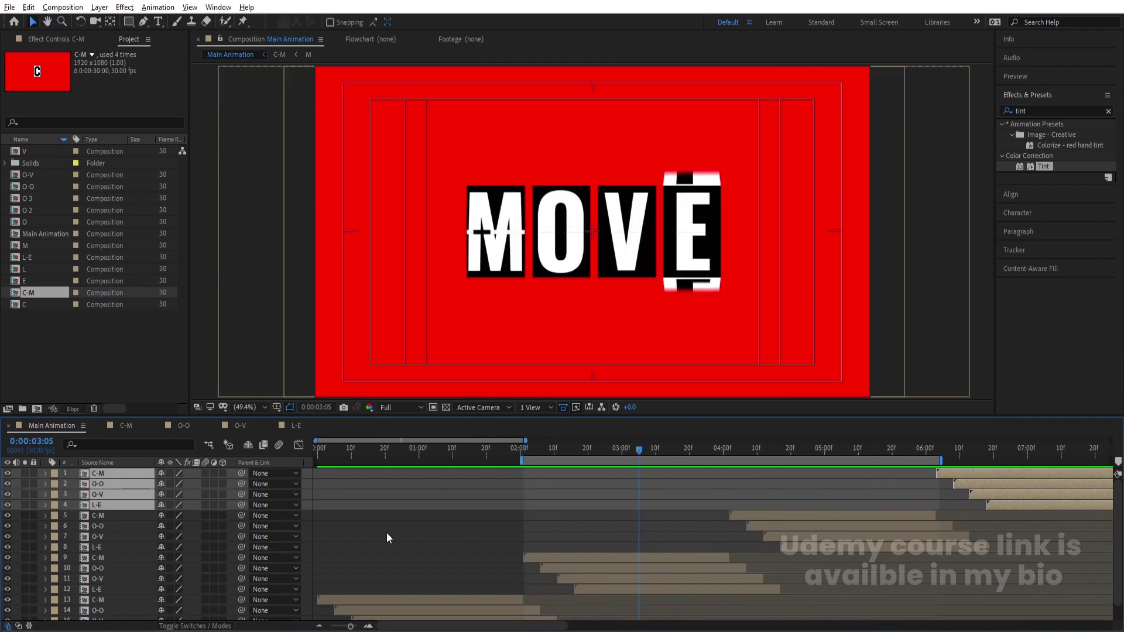
pyautogui.click(386, 533)
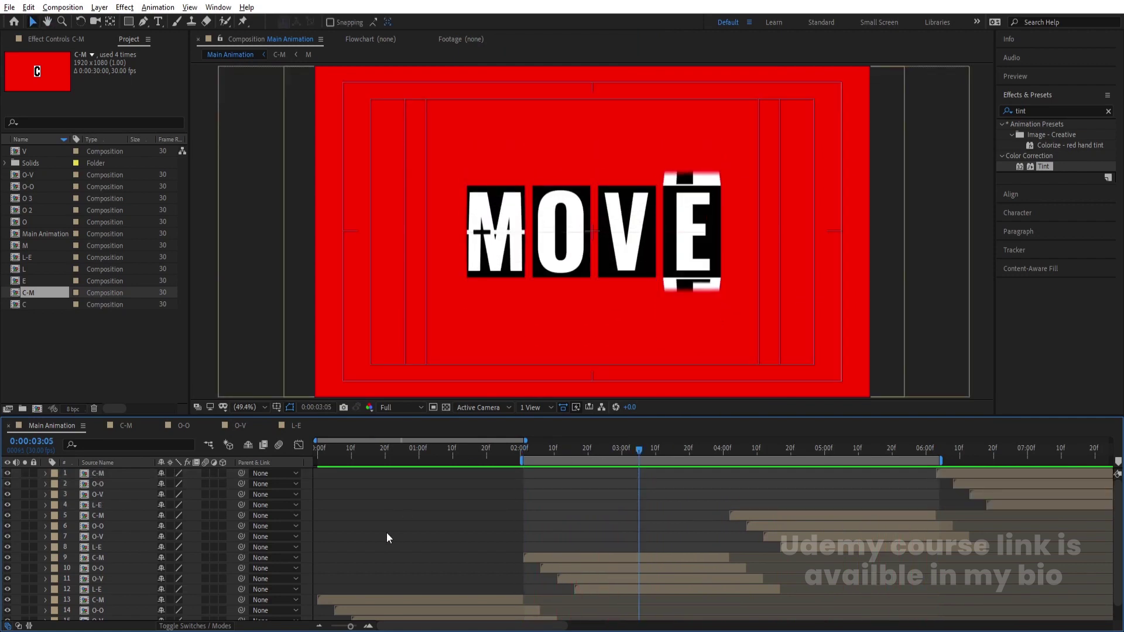
pyautogui.scroll(-1, 386, 532)
pyautogui.hotkey('ctrl', 'a')
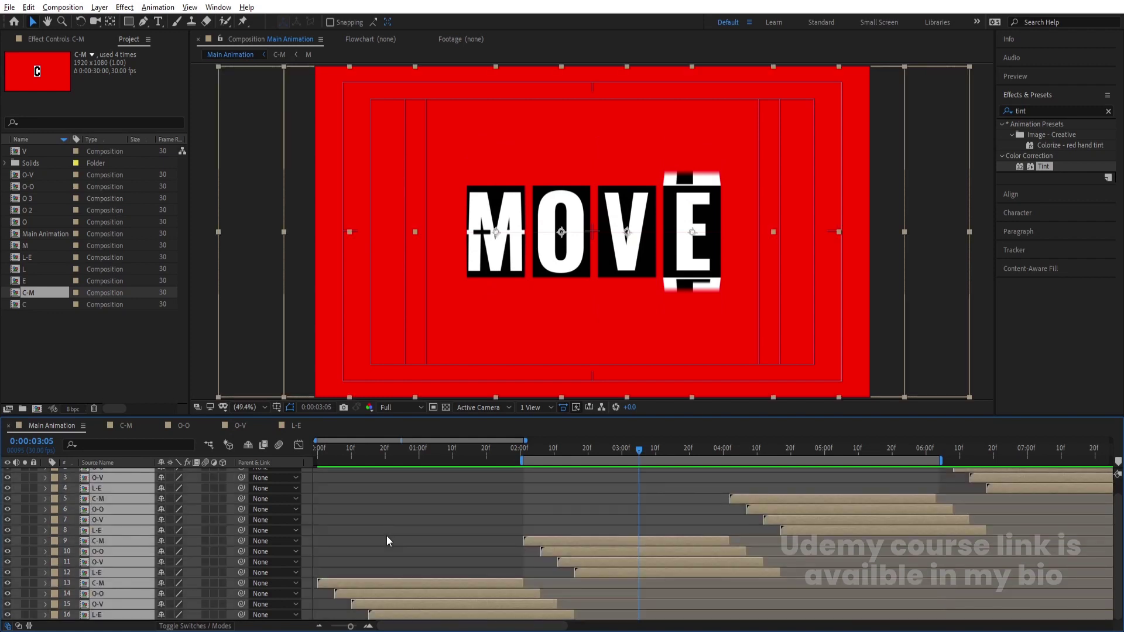
pyautogui.hotkey('ctrl', 'shift', 'c')
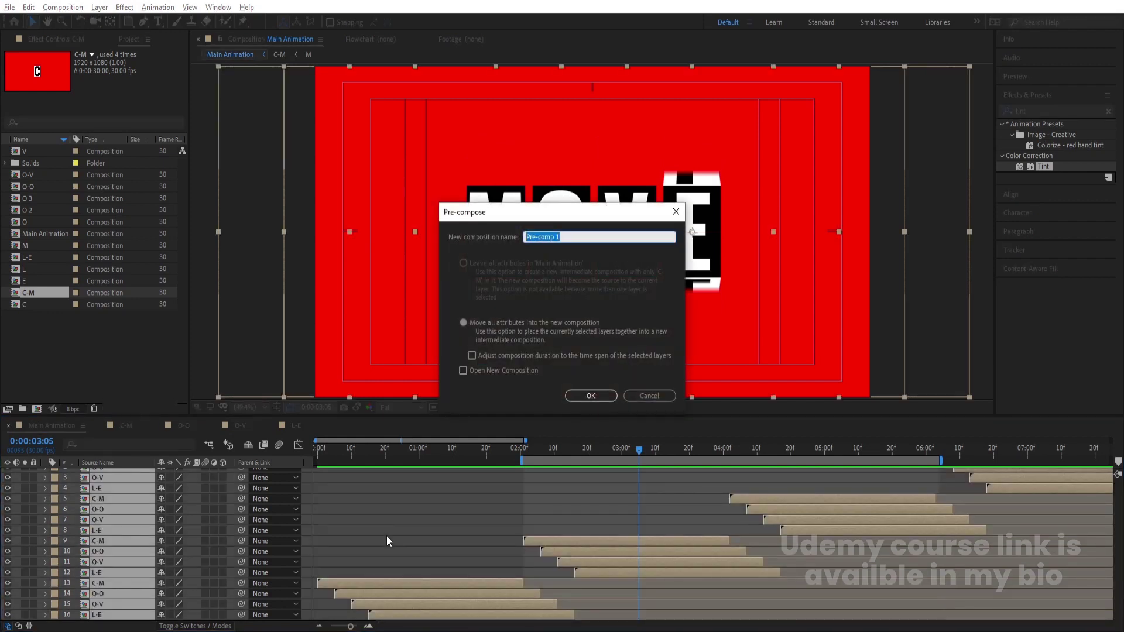
pyautogui.write('Text Animation')
pyautogui.press('Return')
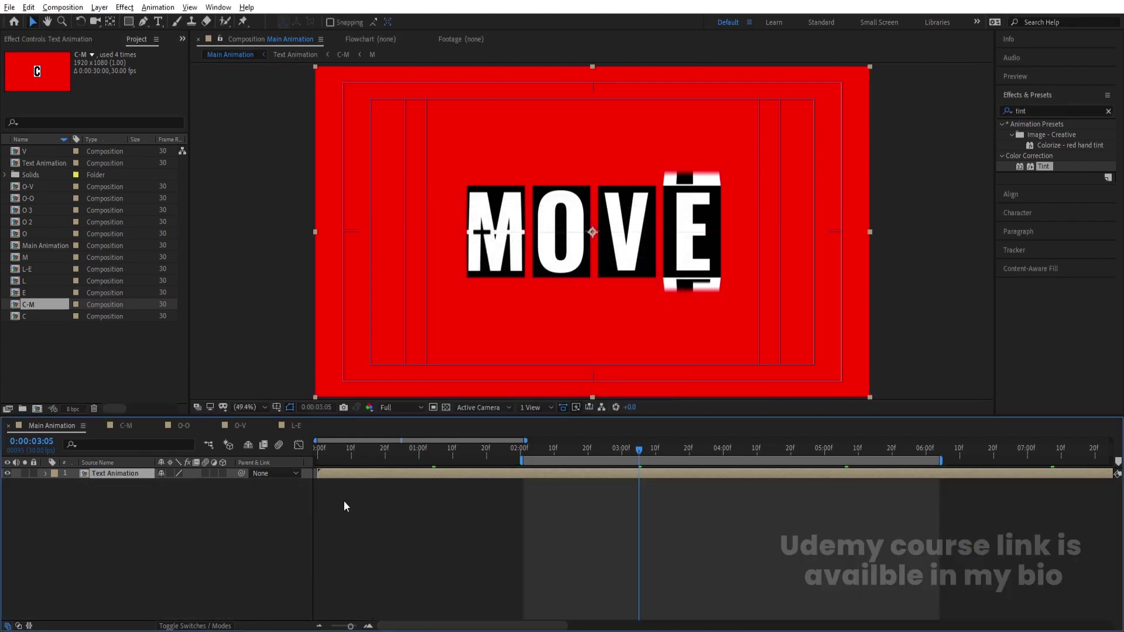
# Add a white solid layer and place it beneath Text Animation
pyautogui.click(197, 508)
pyautogui.hotkey('ctrl', 'y')
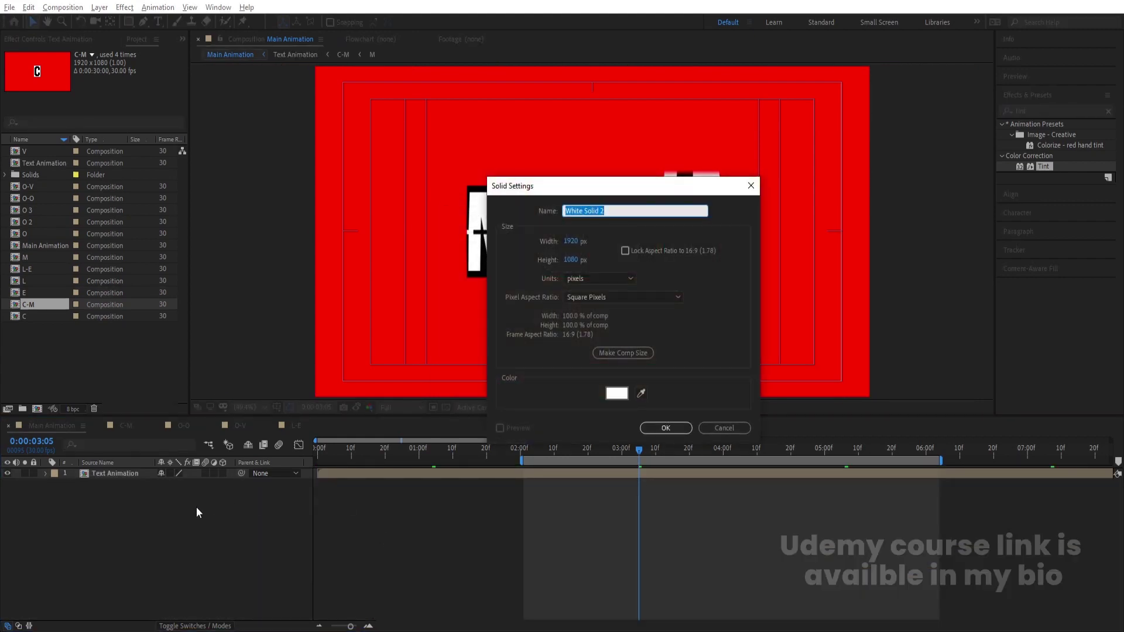
pyautogui.press('Return')
pyautogui.moveTo(110, 475); pyautogui.dragTo(110, 507)
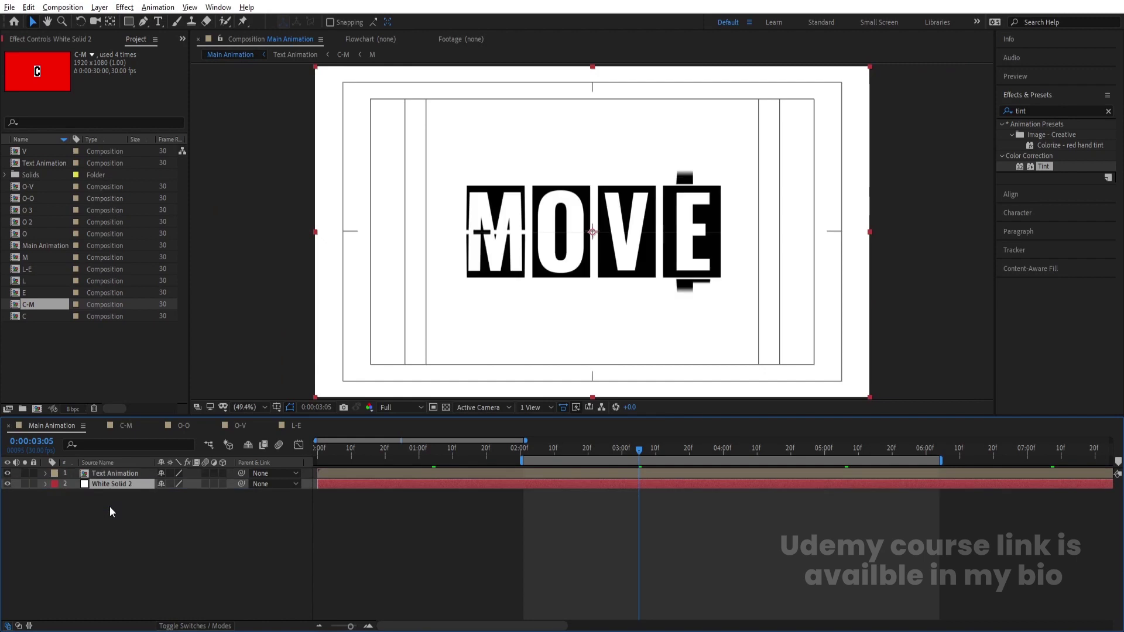
pyautogui.click(101, 479)
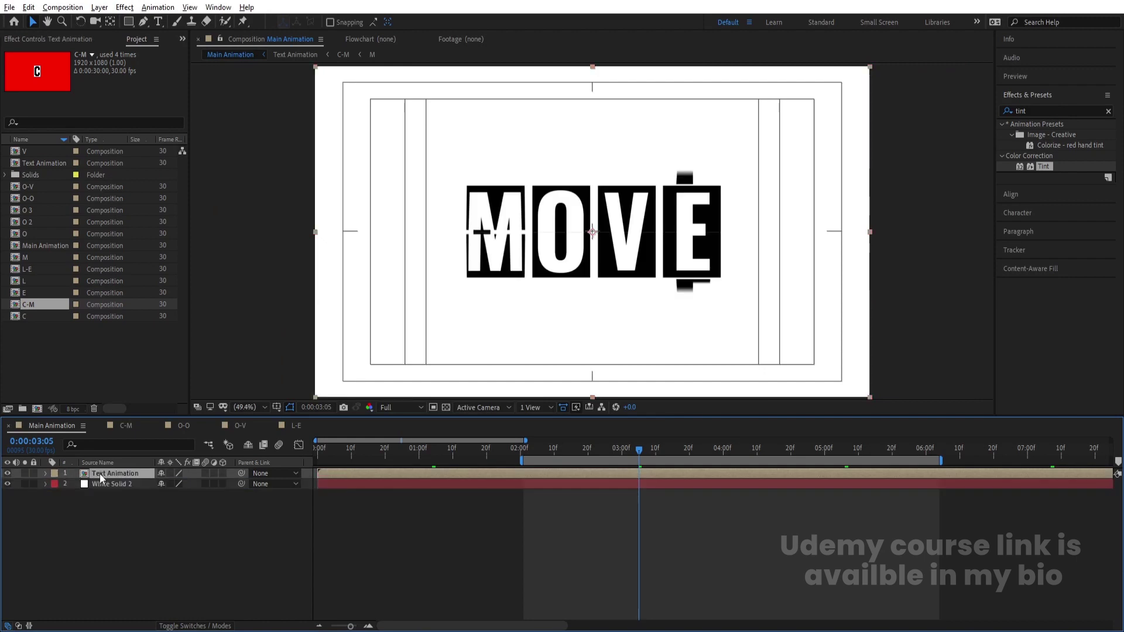
pyautogui.click(1042, 110)
# Apply Drop Shadow to Text Animation with softness 100 and 20% opacity
pyautogui.write('drop')
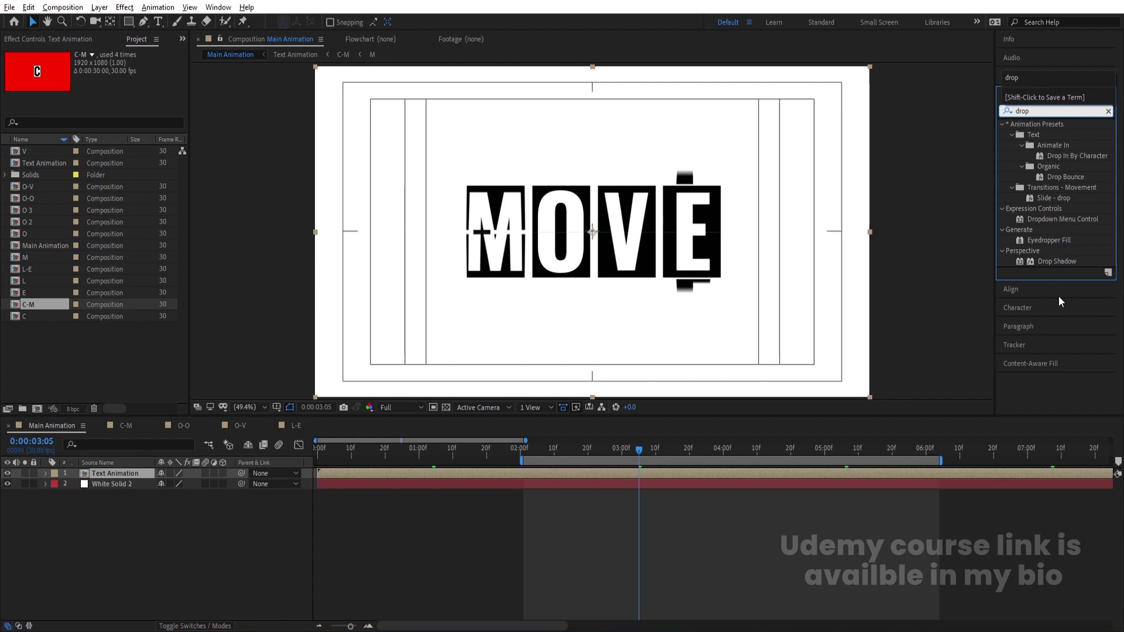
pyautogui.doubleClick(1061, 260)
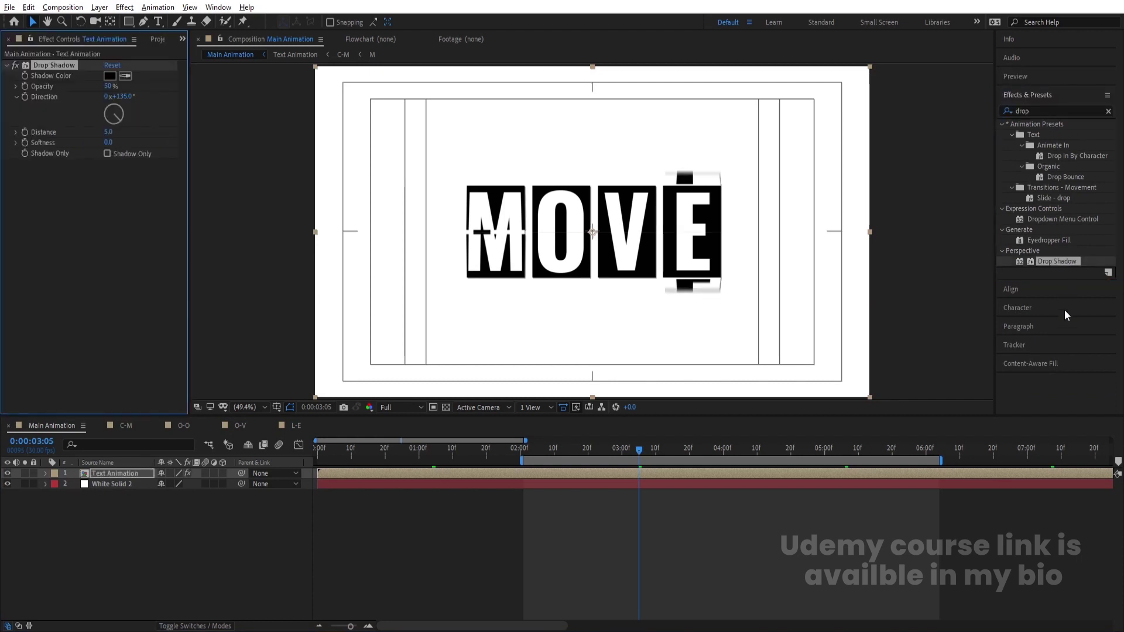
pyautogui.click(111, 131)
pyautogui.write('30')
pyautogui.press('Tab')
pyautogui.write('100')
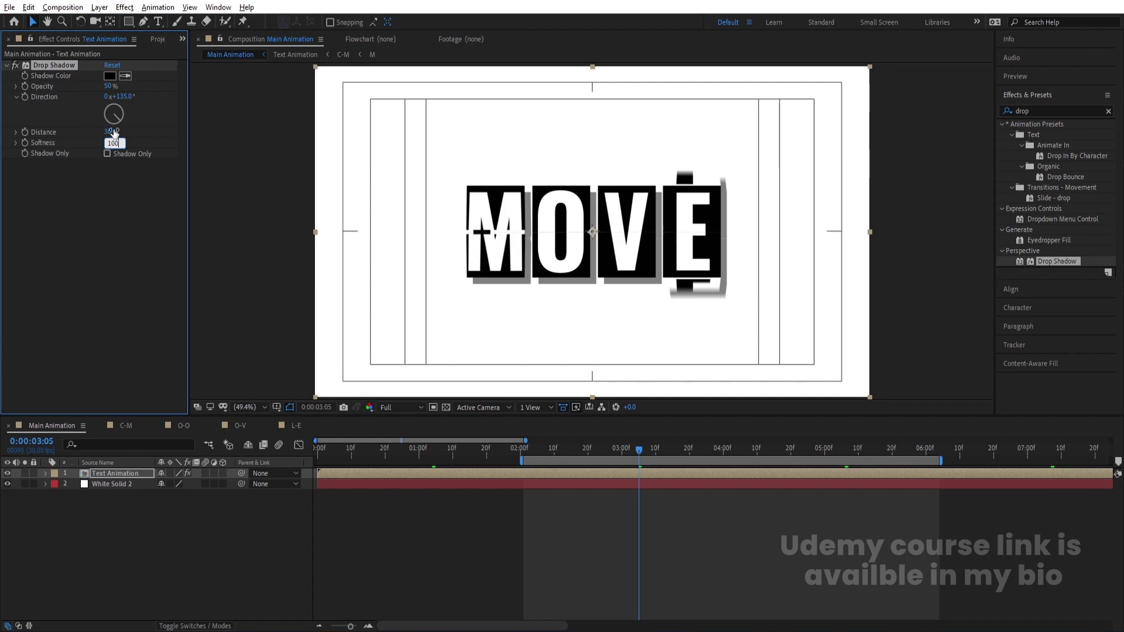
pyautogui.press('Return')
pyautogui.click(108, 86)
pyautogui.write('20')
pyautogui.press('Return')
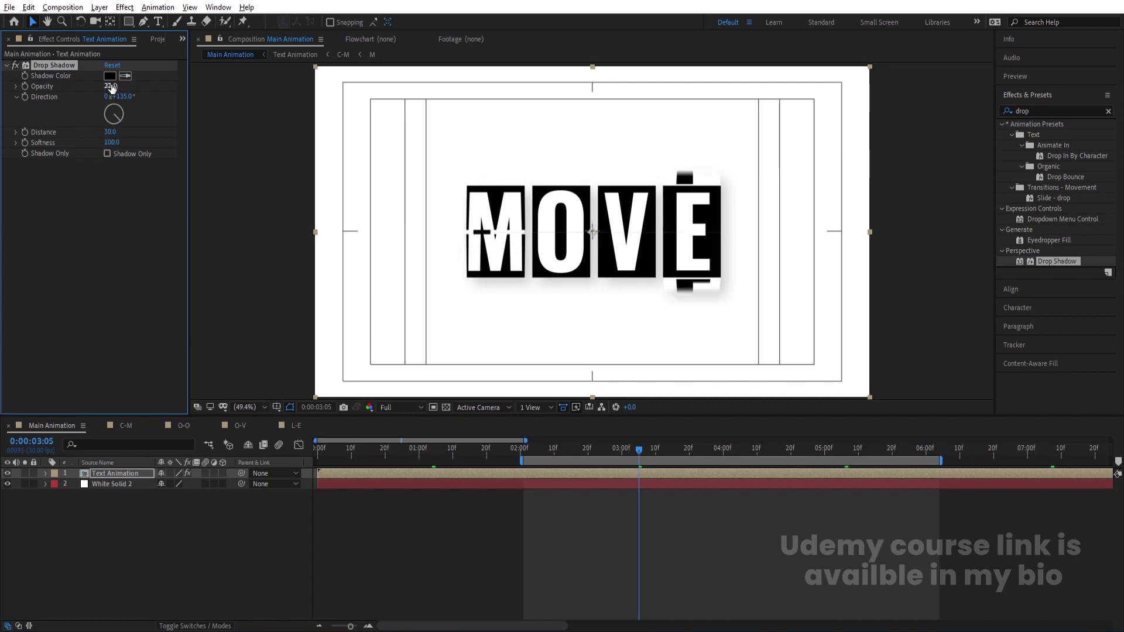
# Set the shadow distance to 50 and its colour to light blue-grey
pyautogui.click(109, 133)
pyautogui.write('50')
pyautogui.press('Return')
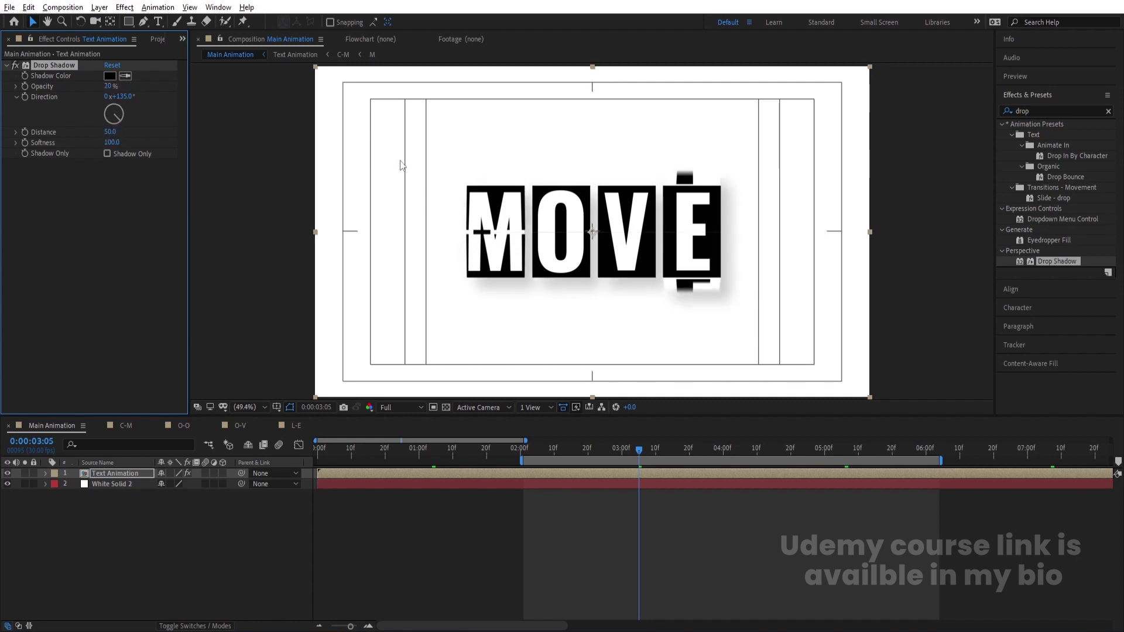
pyautogui.click(110, 76)
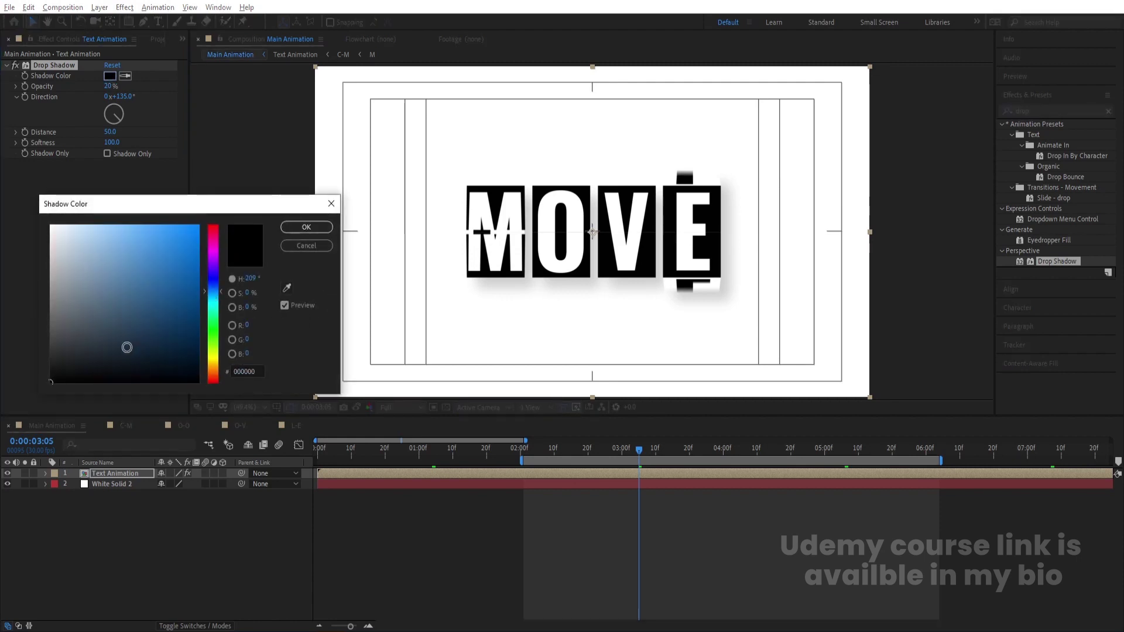
pyautogui.moveTo(127, 347); pyautogui.dragTo(111, 336)
pyautogui.click(307, 227)
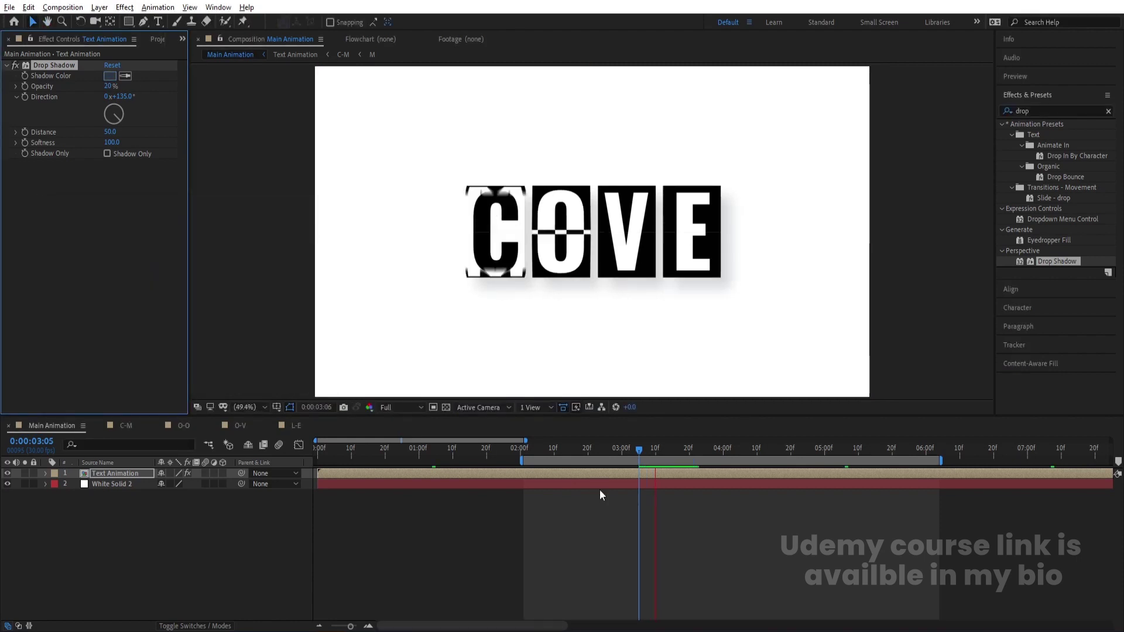